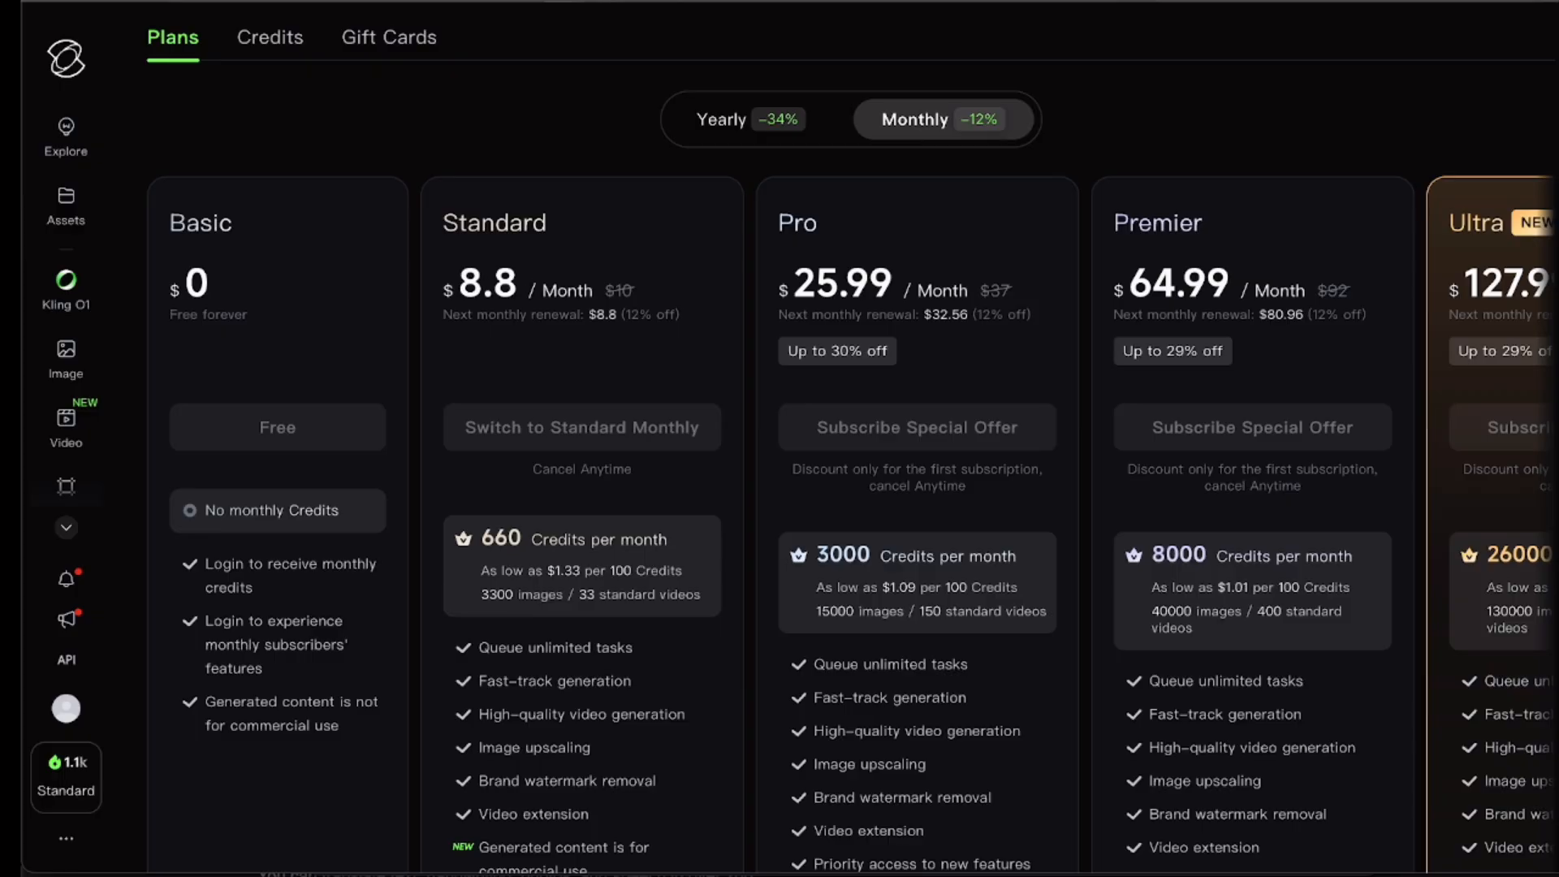
Switch from the subscription plans to the credit purchase options
{"action": "left_click", "coordinate": [269, 37]}
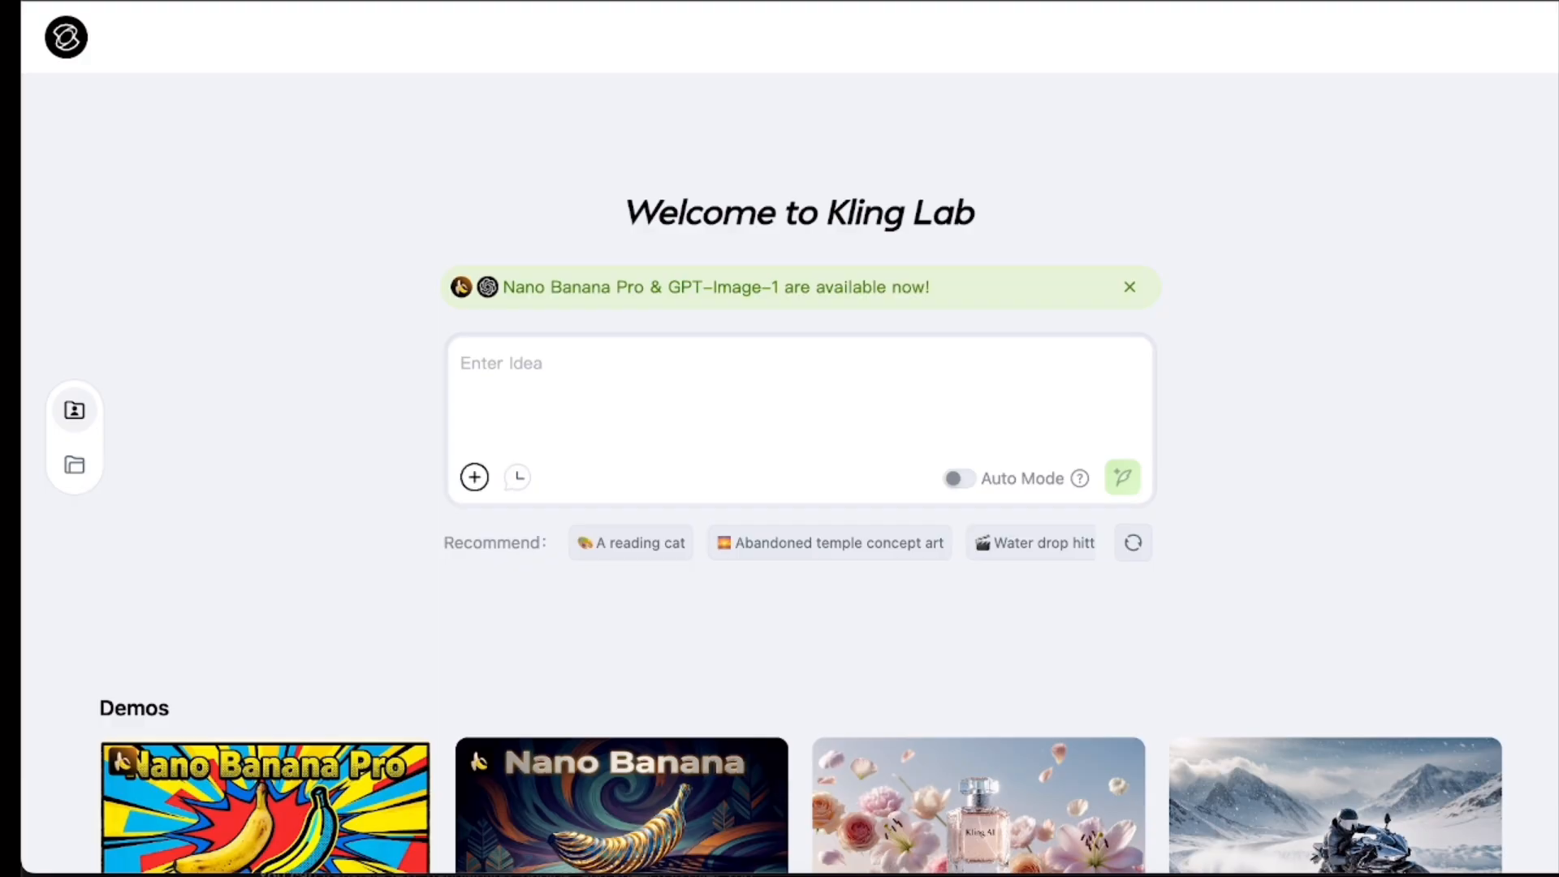
Attach the photo of the young girl in a black top and red skirt from the creation history to the idea prompt
{"action": "left_click", "coordinate": [475, 477]}
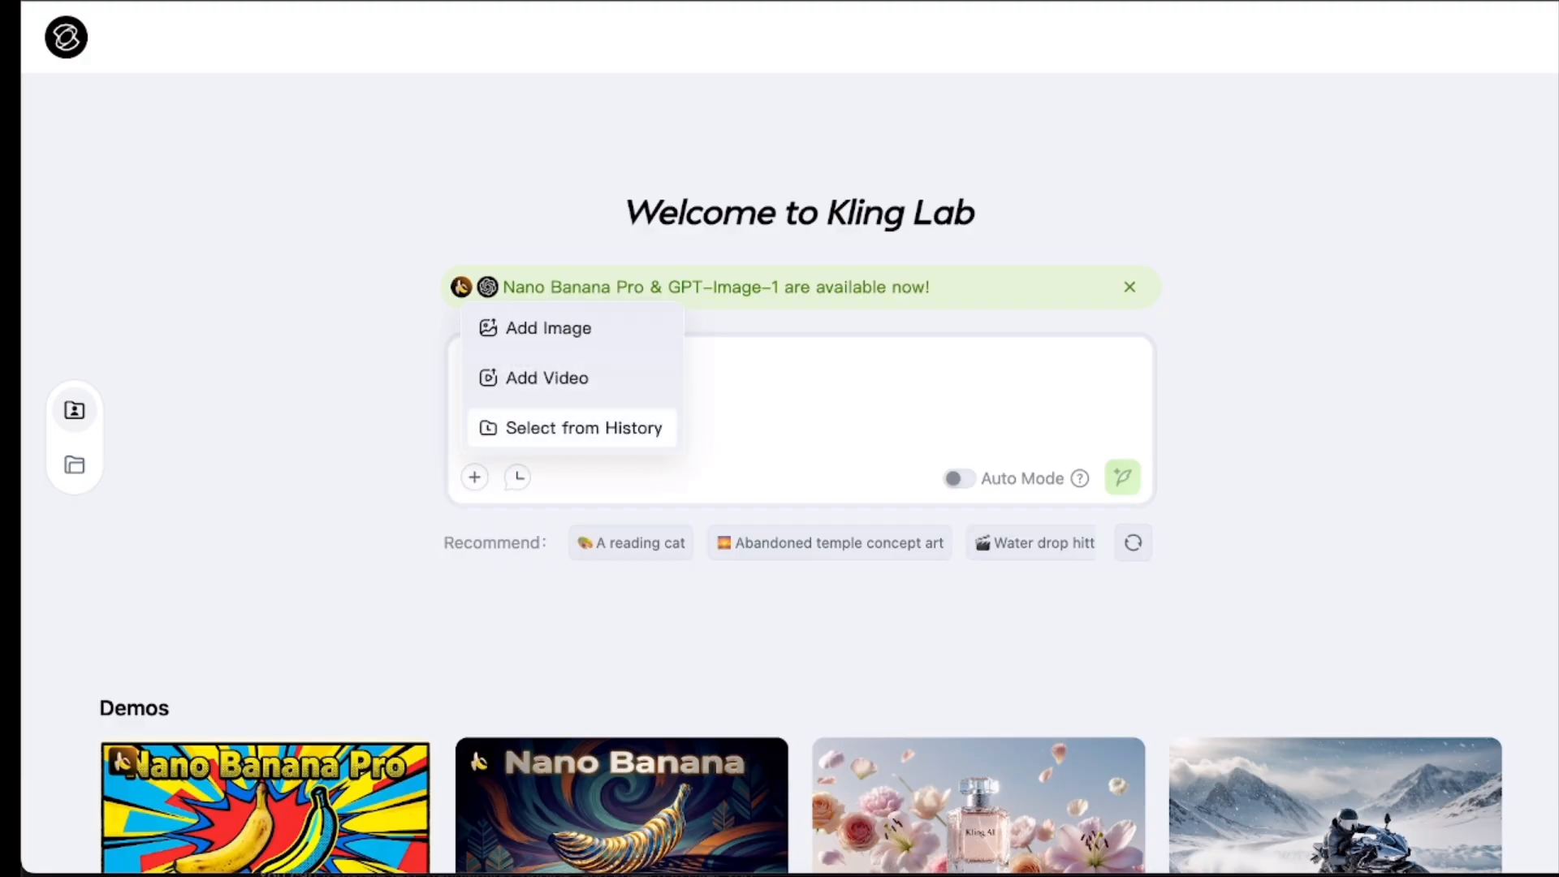
{"action": "left_click", "coordinate": [583, 428]}
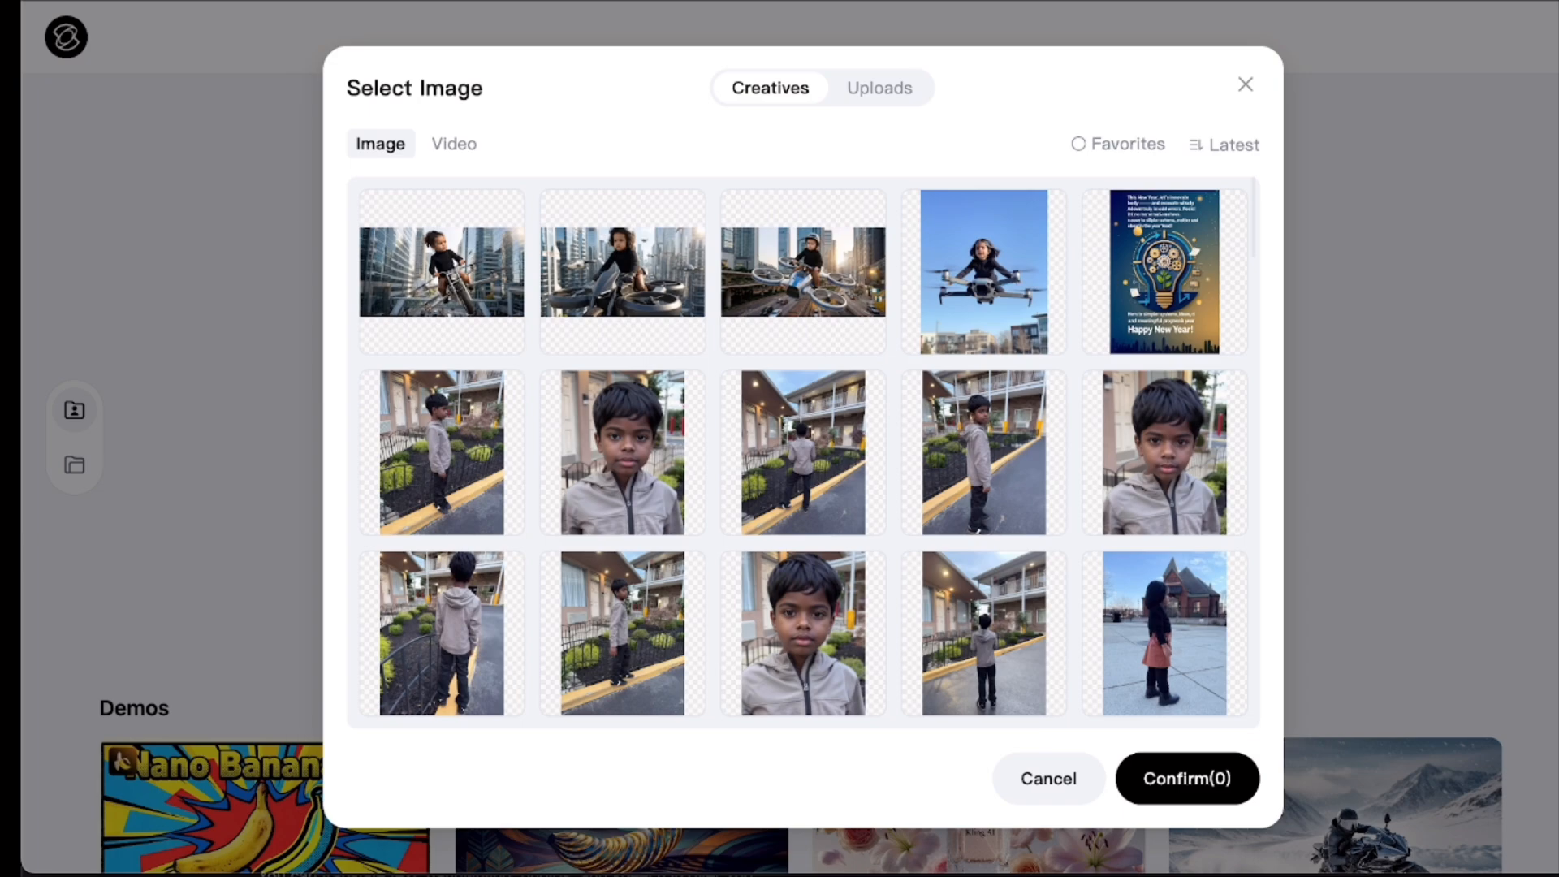
{"action": "scroll", "coordinate": [794, 453], "scroll_direction": "down", "scroll_amount": 3}
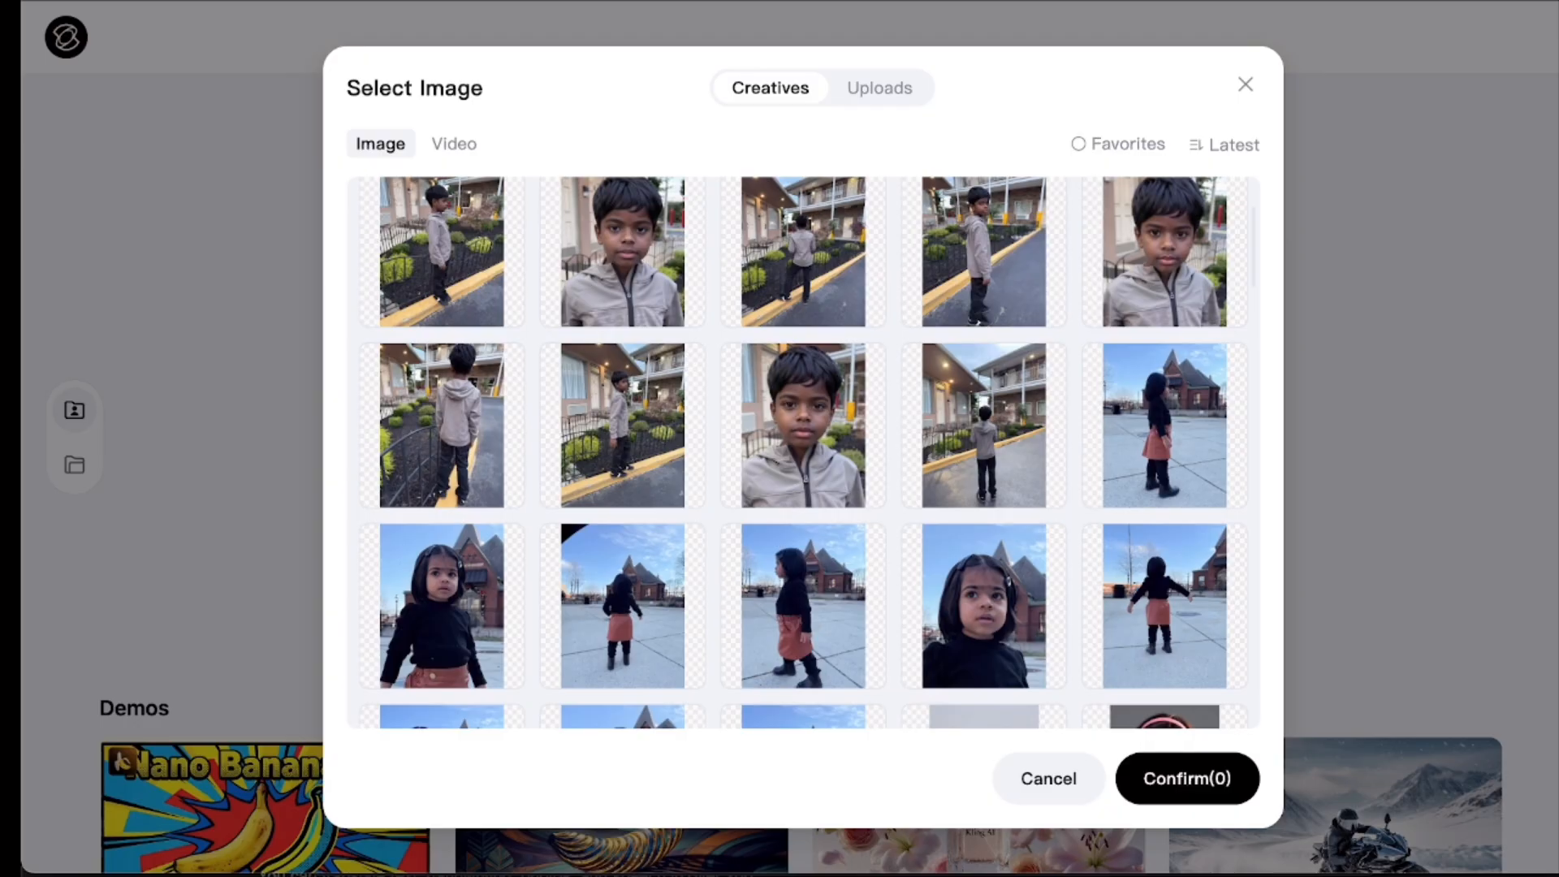
{"action": "left_click", "coordinate": [442, 605]}
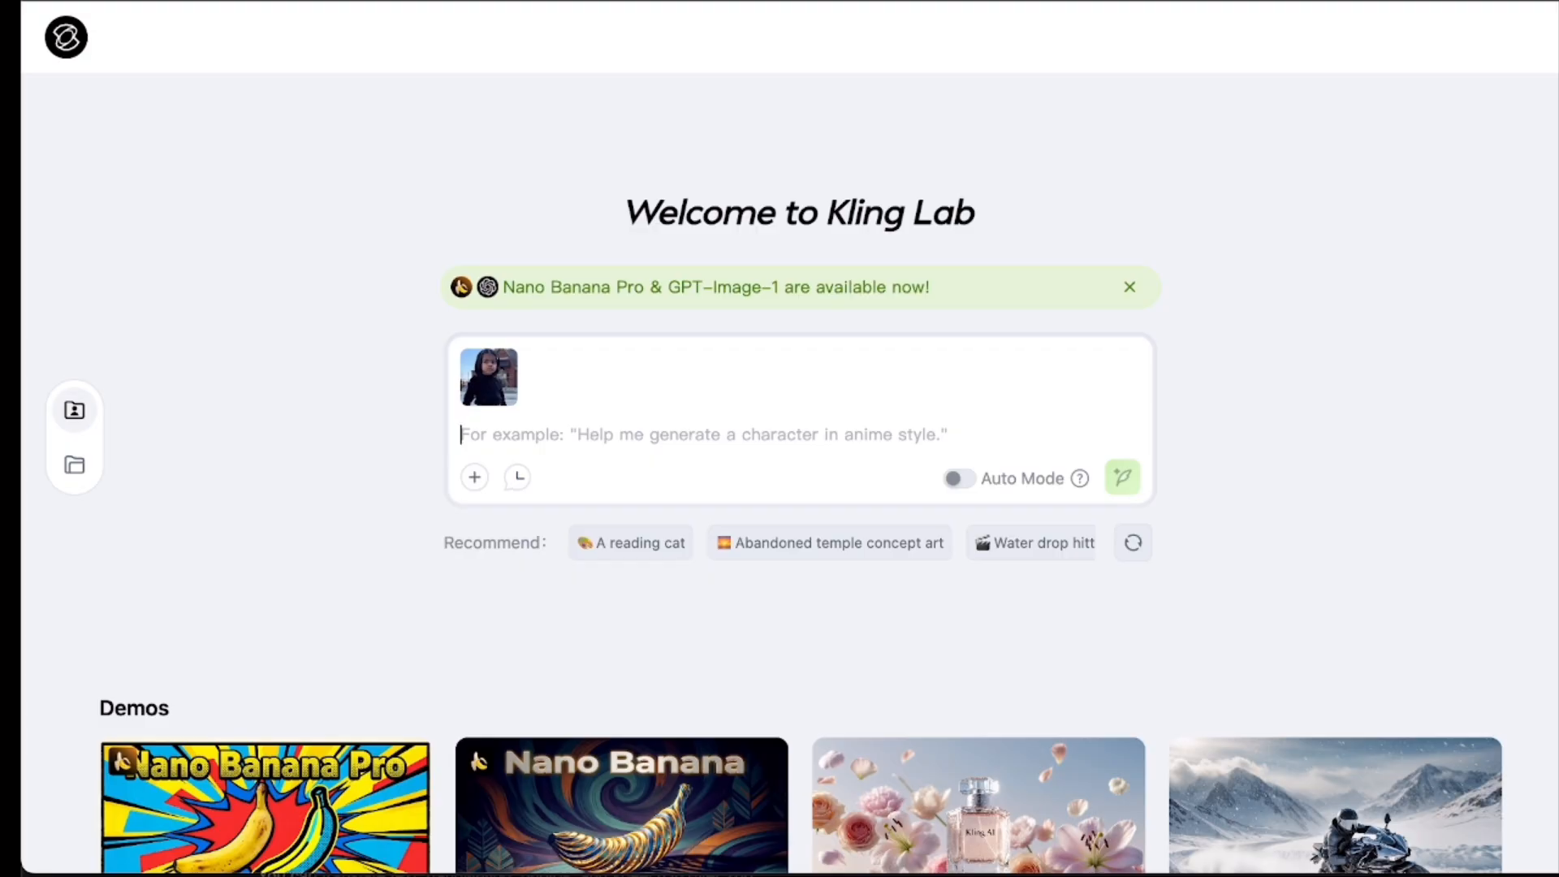
Enter the prompt "Use this photo of 2 year old girl. Make sure the face and hair style stays exactly same."
{"action": "type", "text": "Use this photo of "}
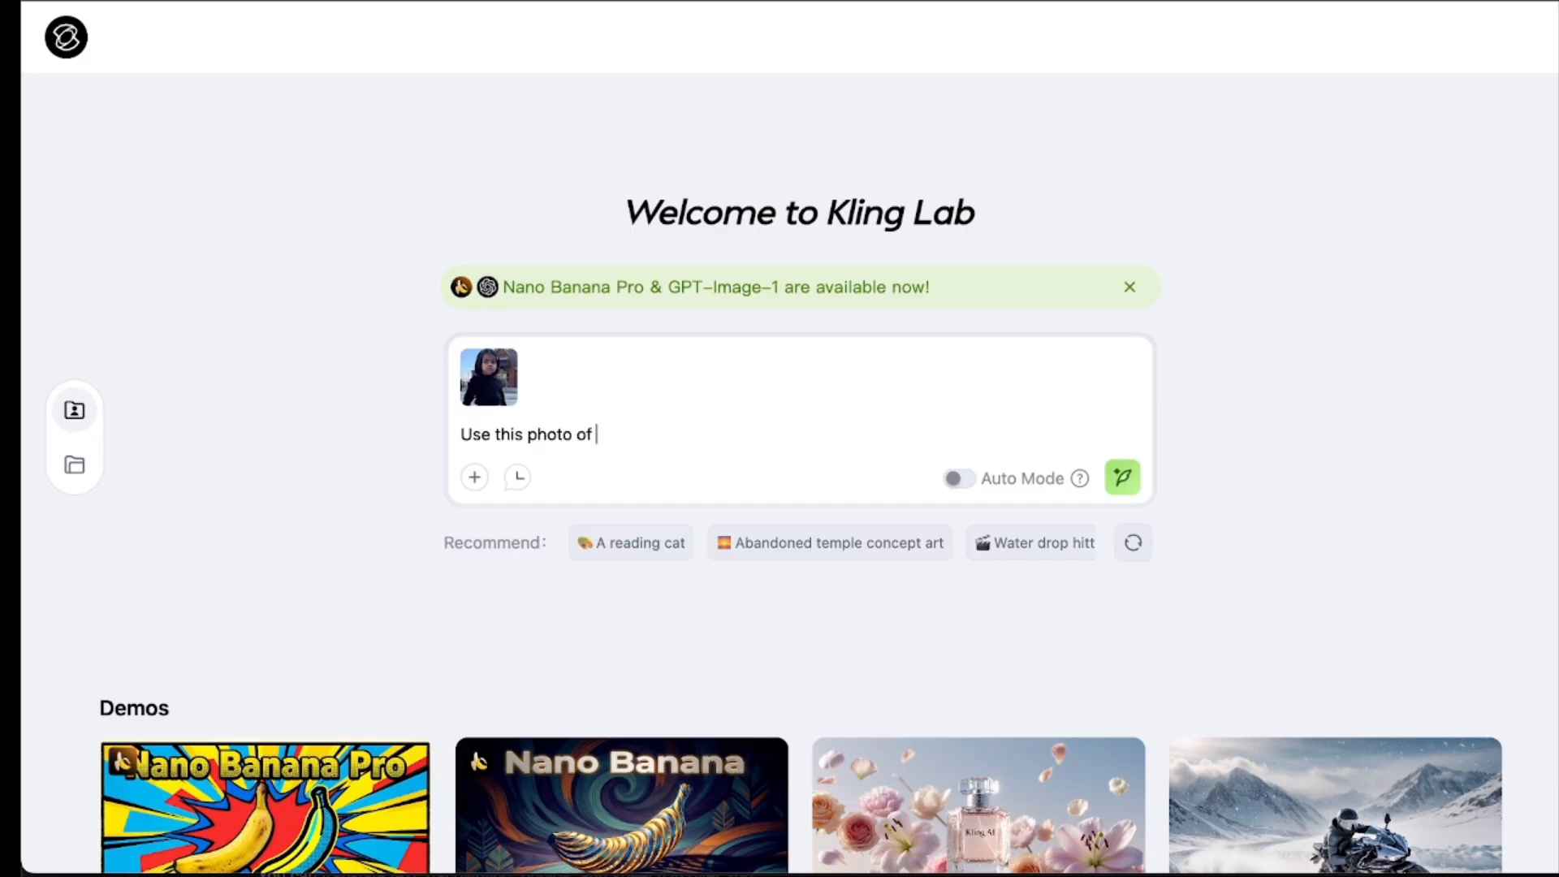
{"action": "type", "text": "2 year old girl. Mak"}
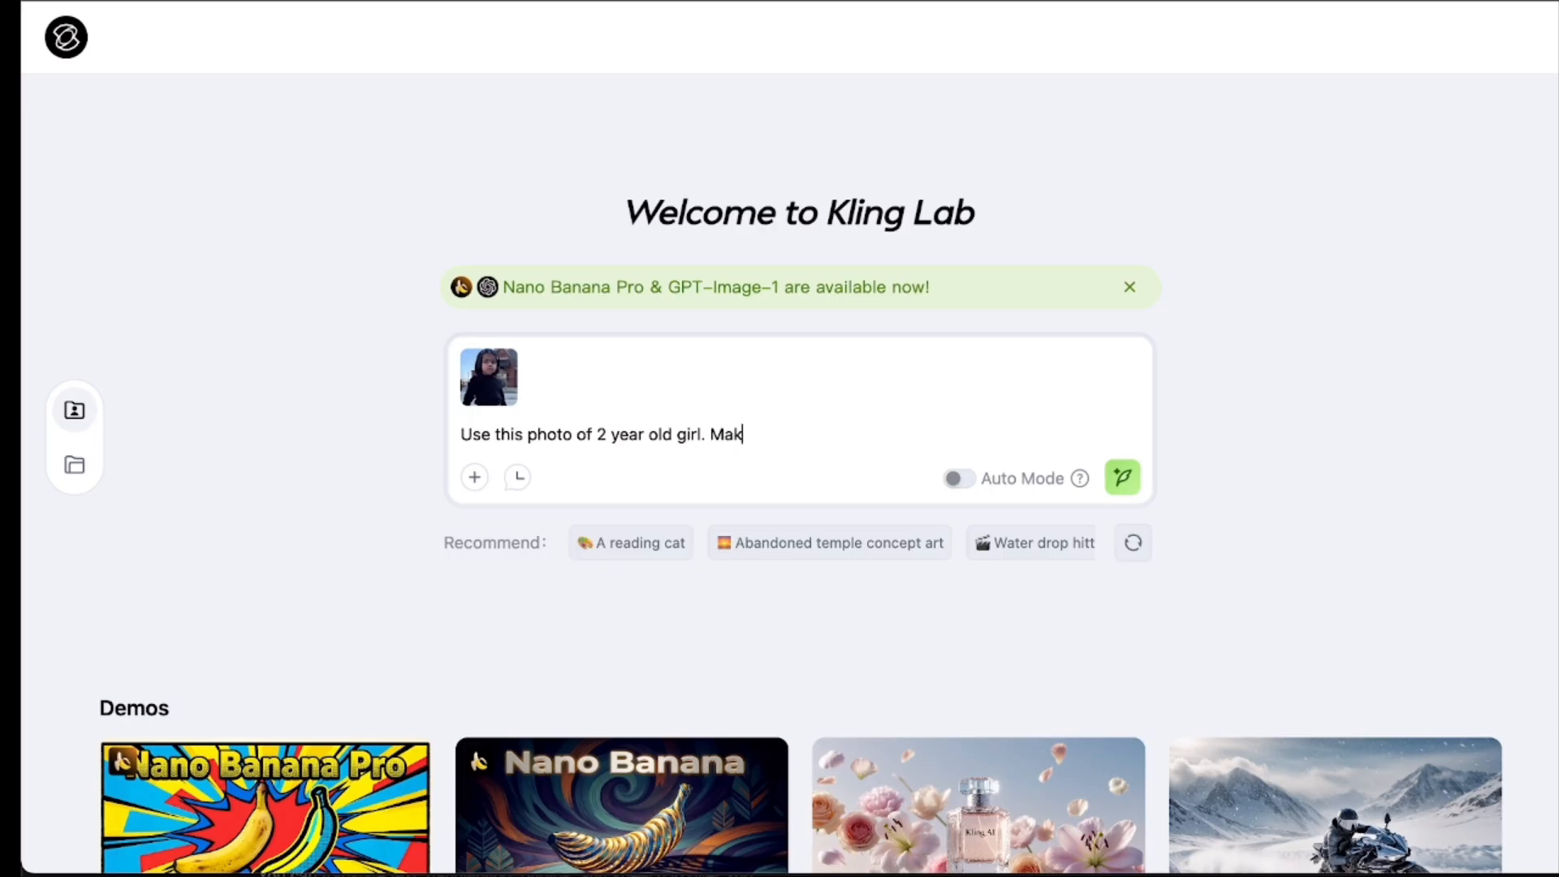
{"action": "type", "text": "e sure the face and hai"}
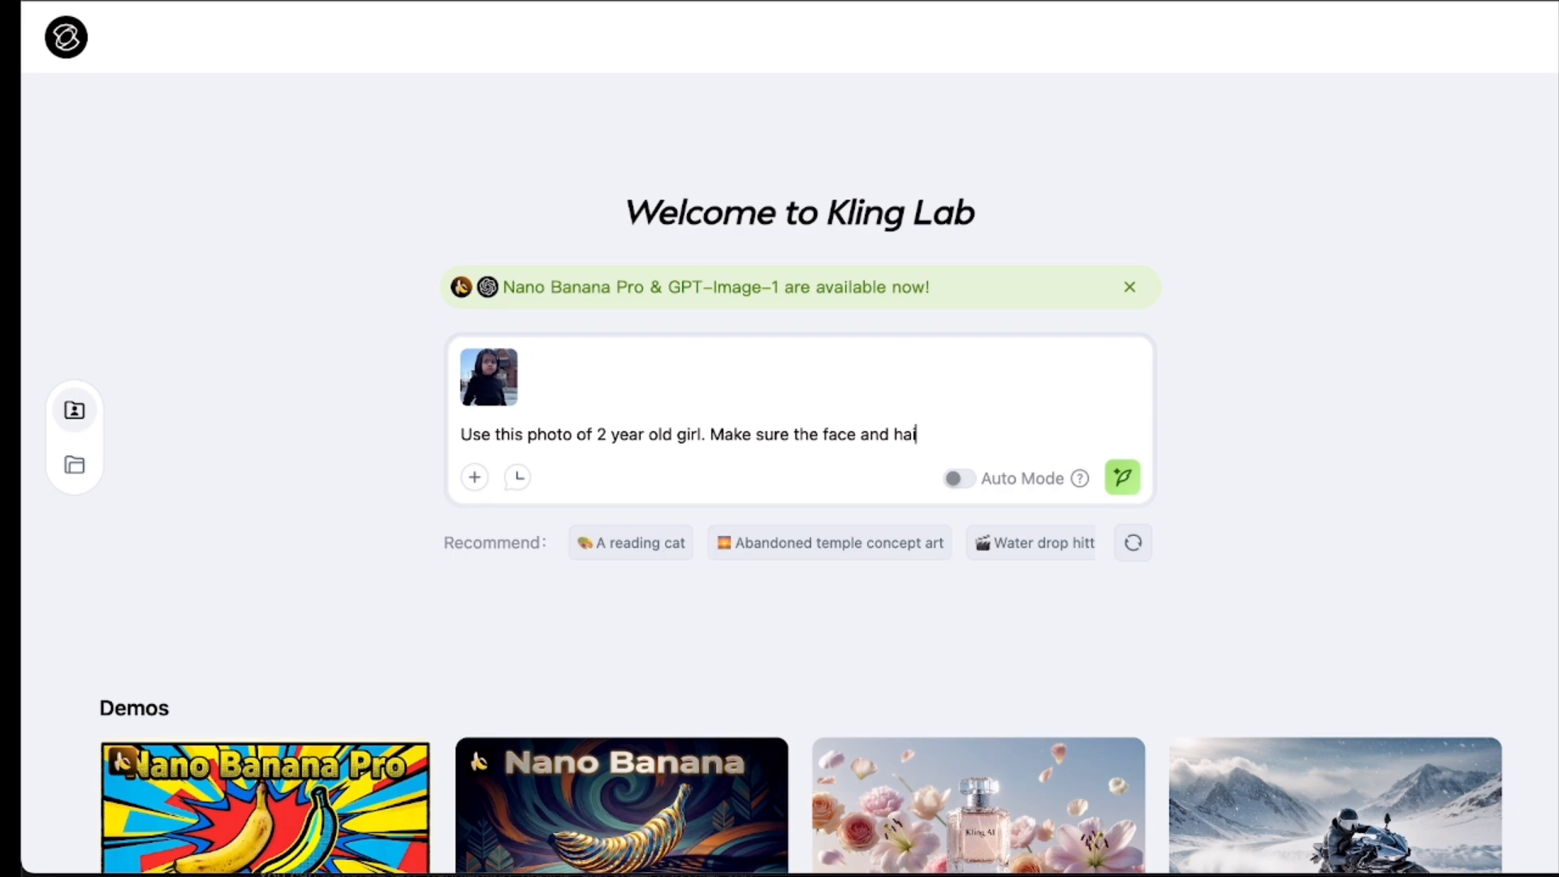
{"action": "type", "text": "r style stays exac"}
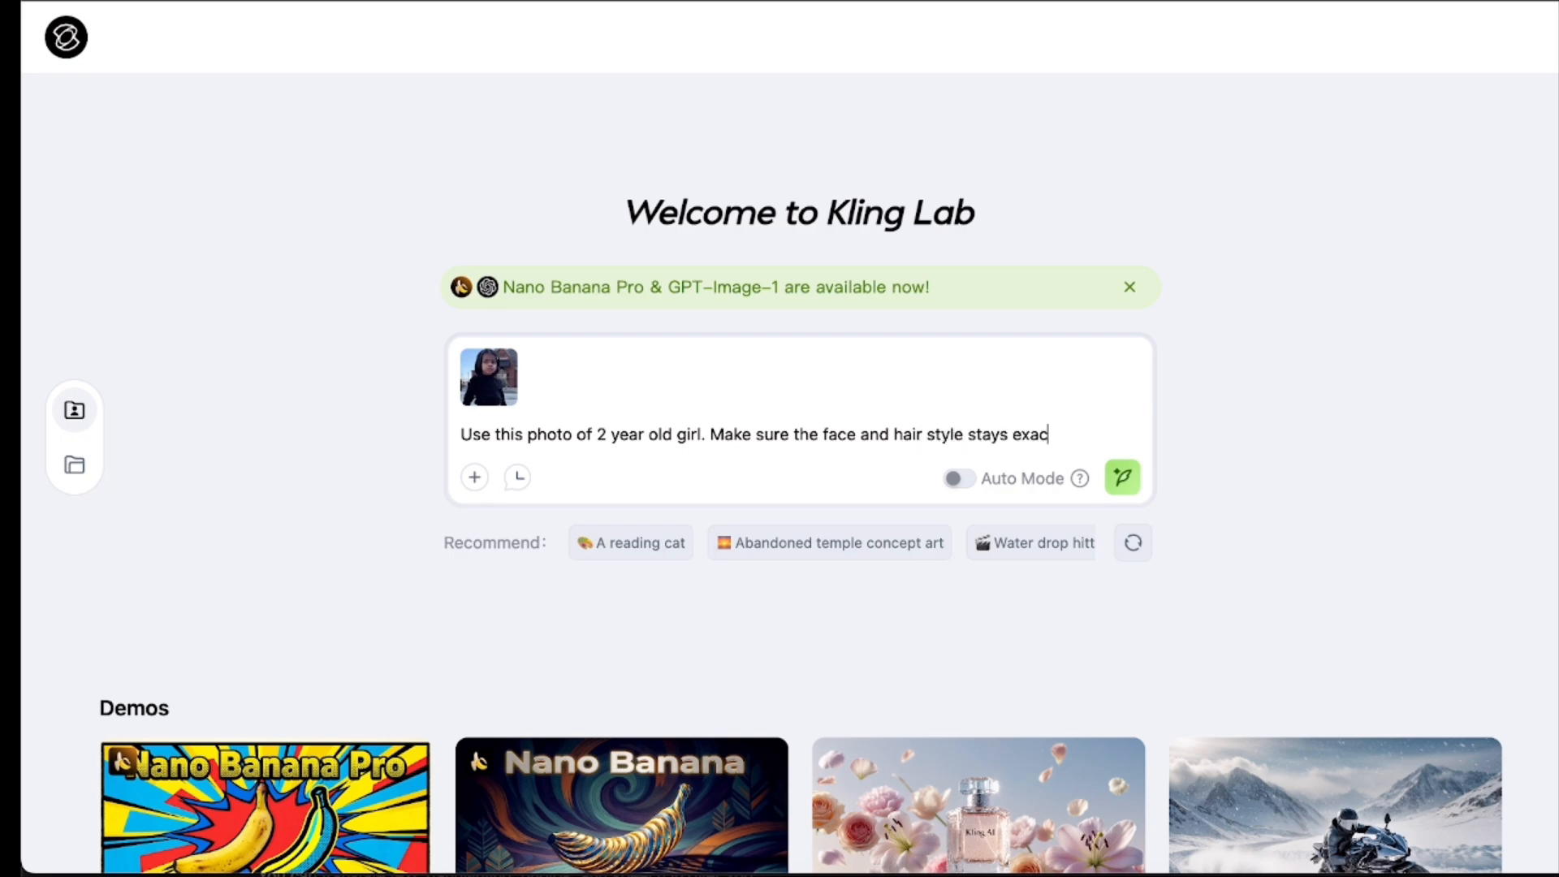
{"action": "type", "text": "tly same. And "}
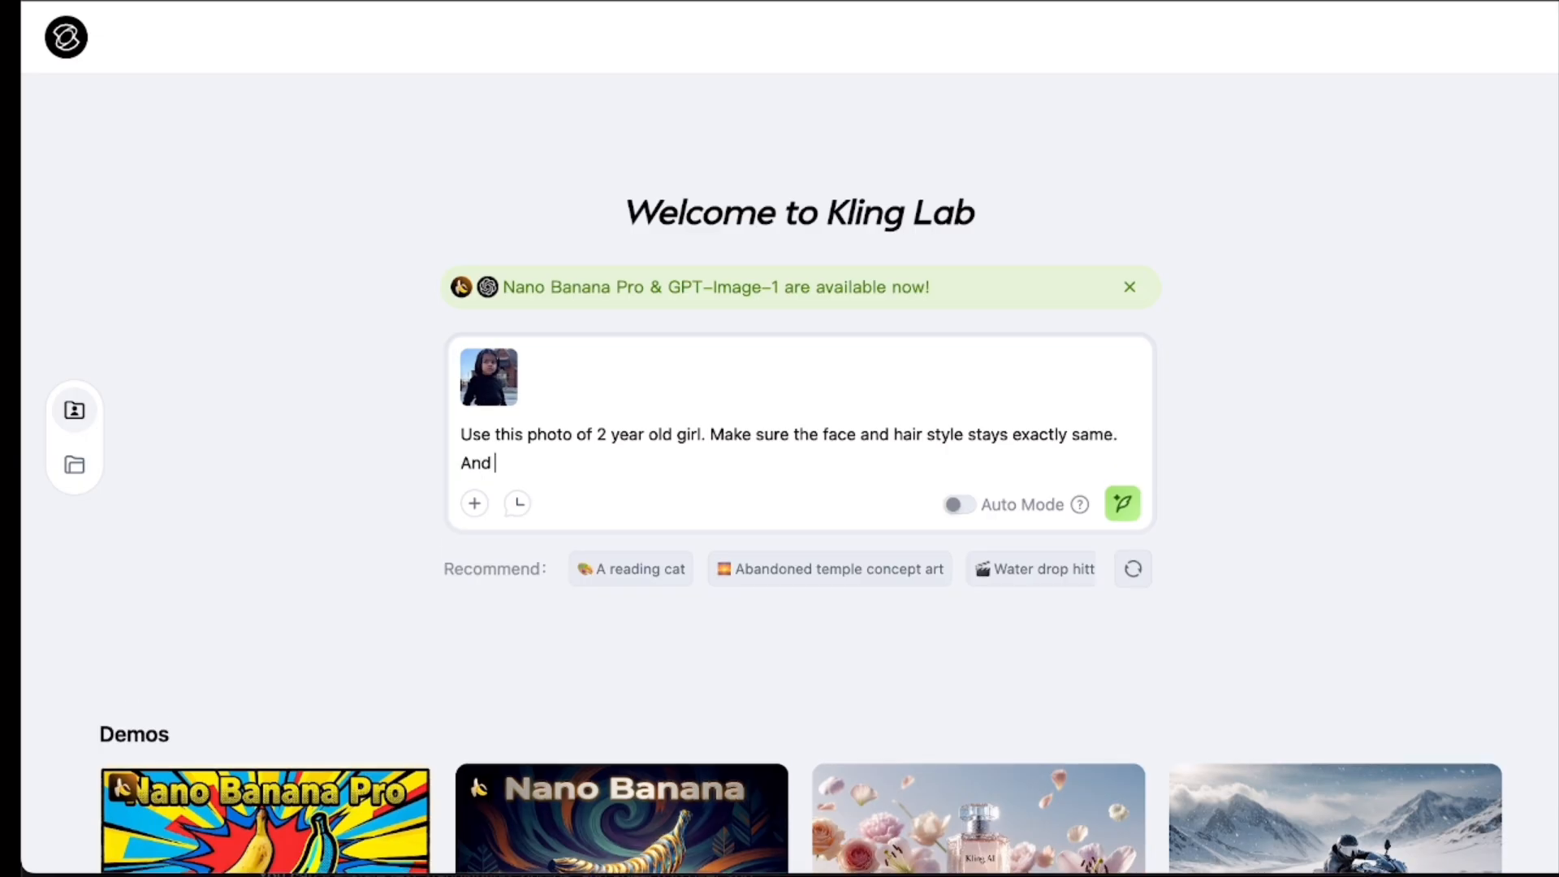
Continue the prompt so its last sentence reads "And she is flying a quatcopter drone through skyscraper buildings."
{"action": "type", "text": "she is flying a "}
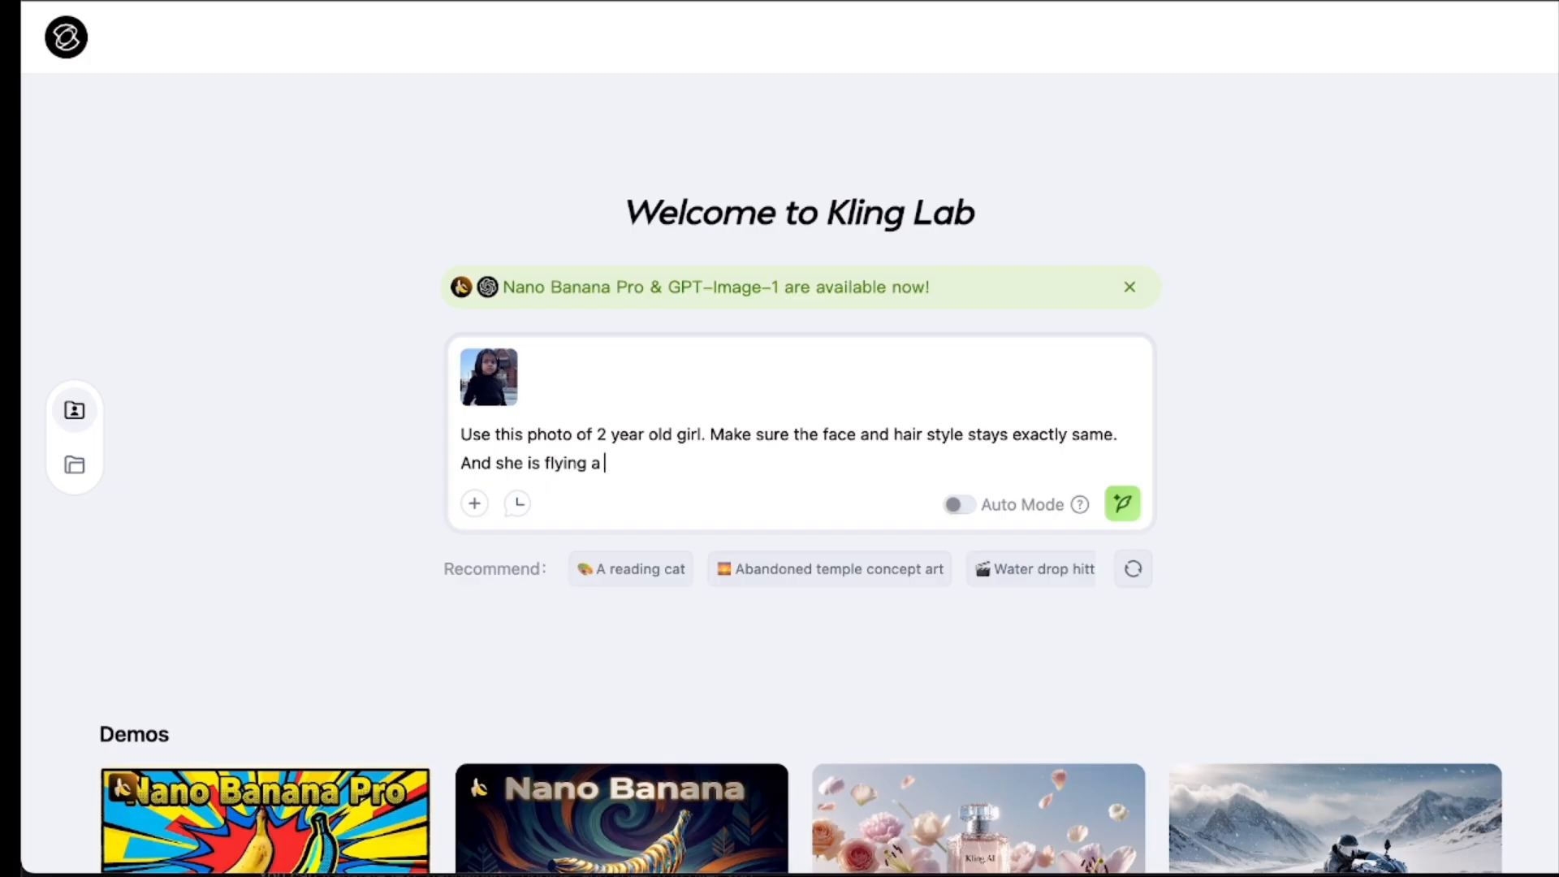
{"action": "type", "text": "quatcopter dro"}
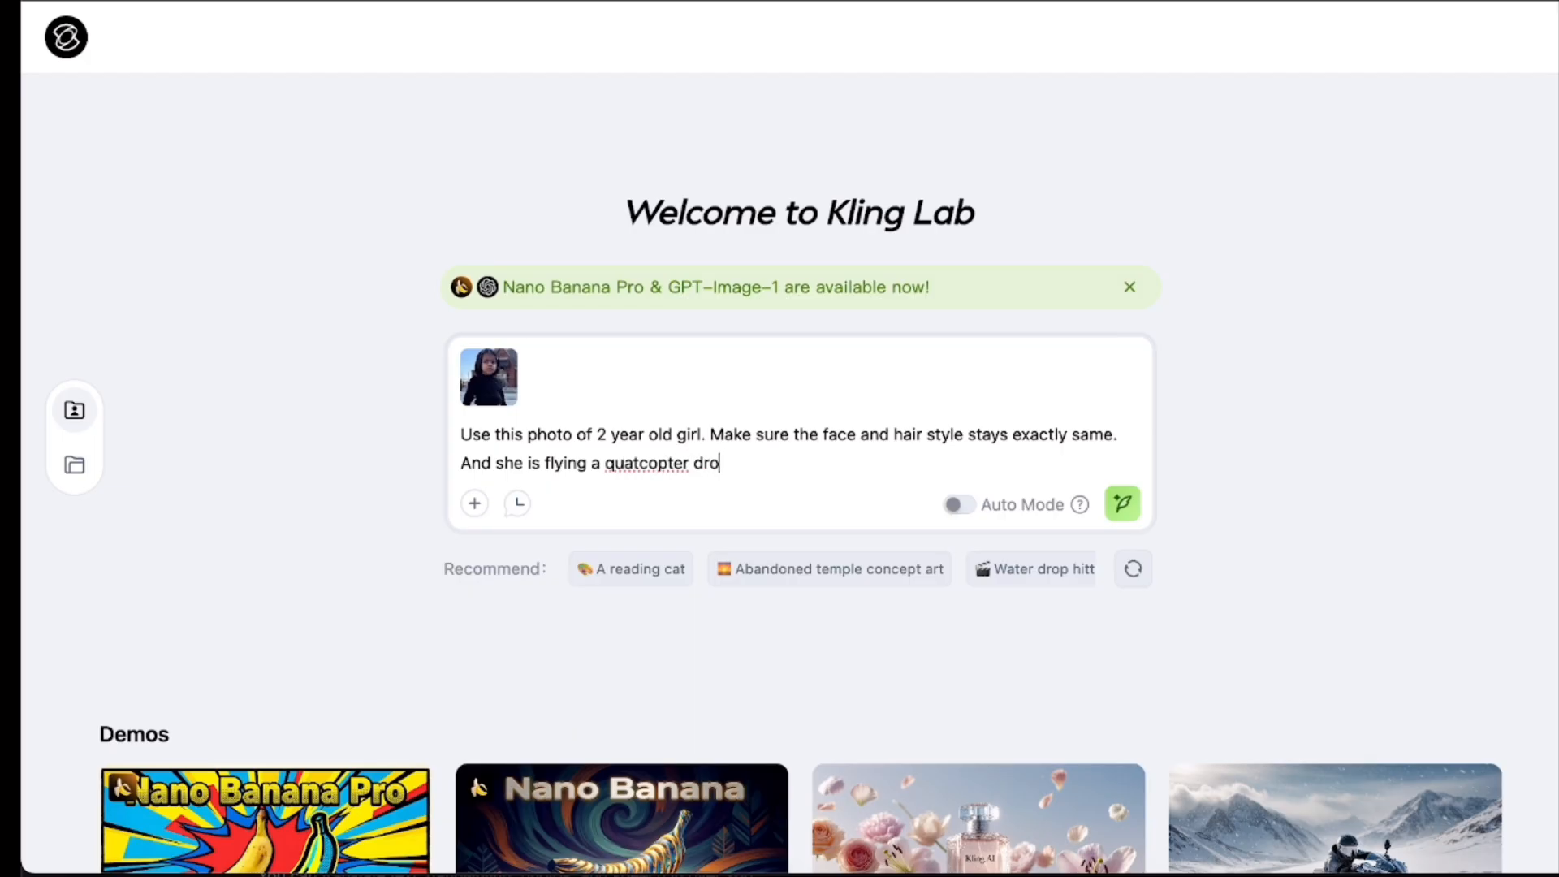
{"action": "type", "text": "ne through skyscraper bu"}
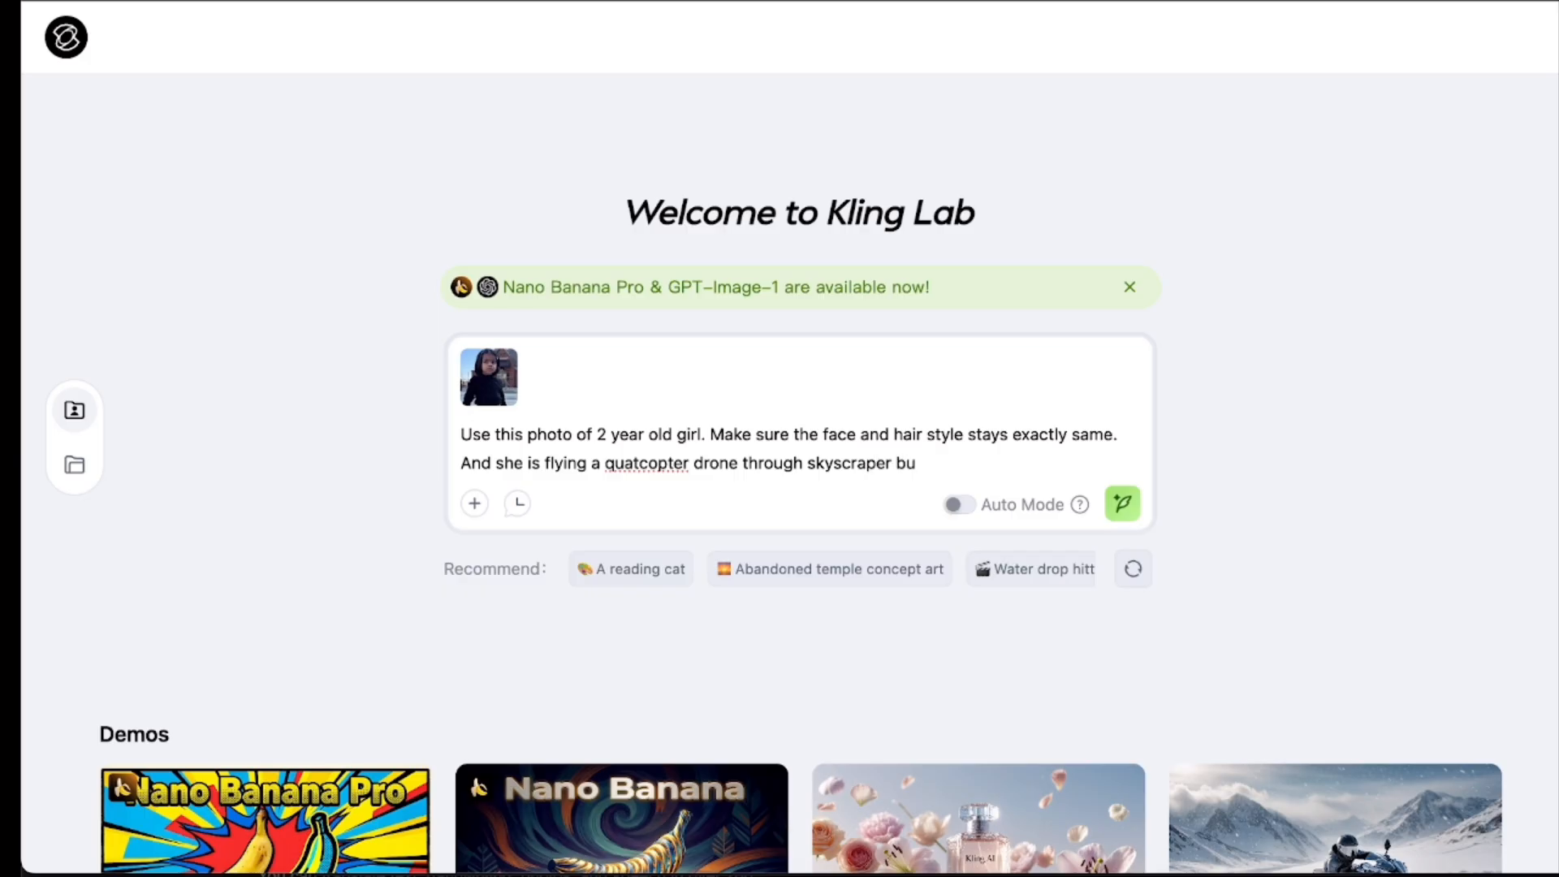
{"action": "type", "text": "ildings."}
{"action": "left_click", "coordinate": [605, 463]}
{"action": "type", "text": "moderm"}
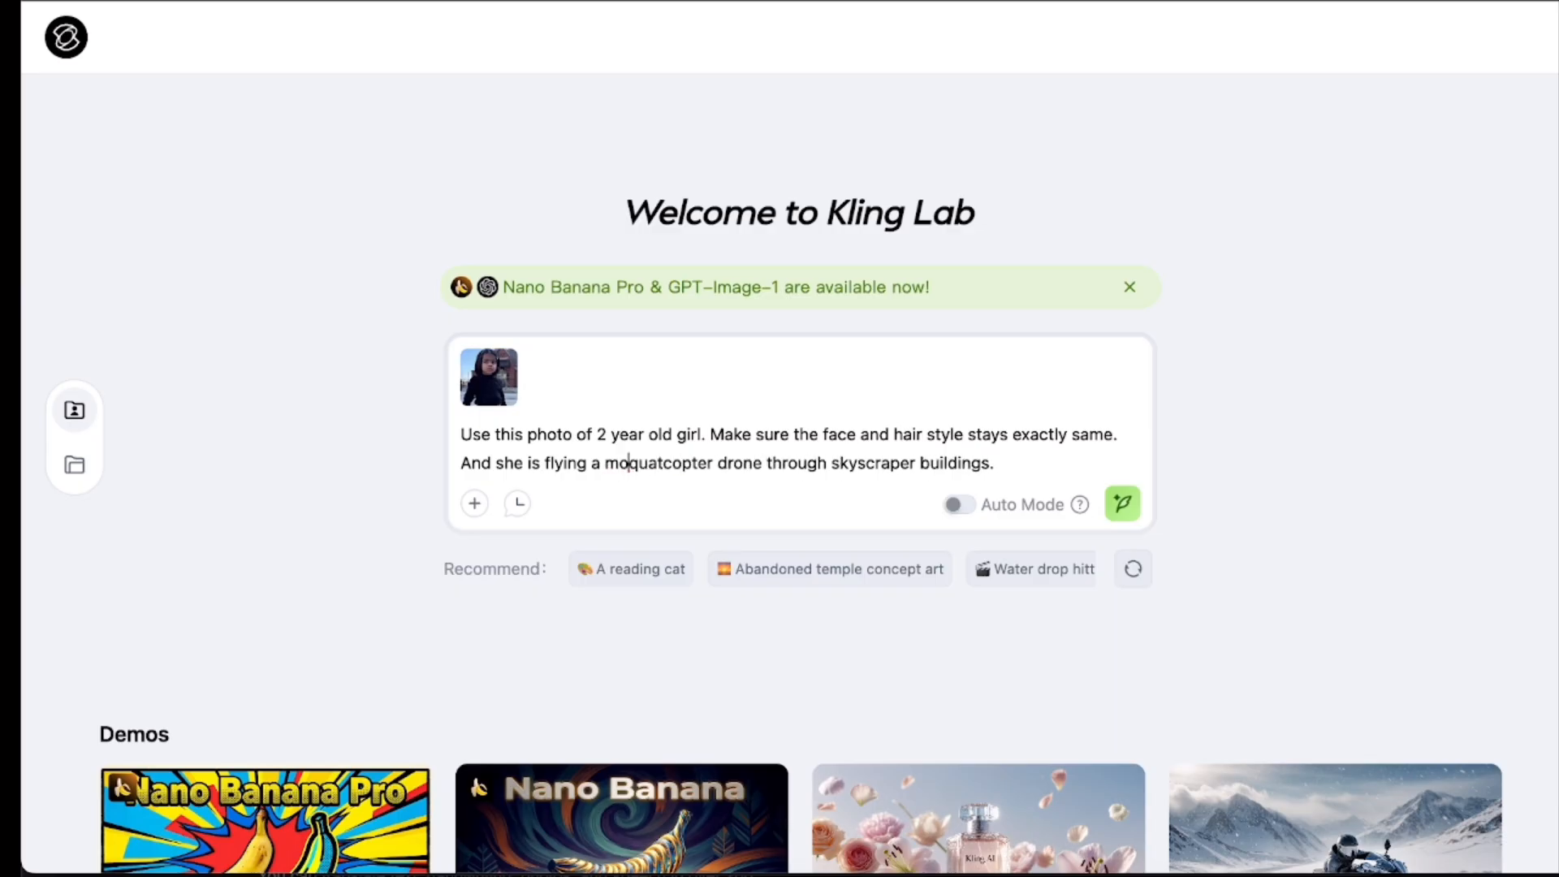
{"action": "key", "text": "BackSpace"}
{"action": "key", "text": "BackSpace"}
{"action": "key", "text": "BackSpace"}
{"action": "key", "text": "BackSpace"}
{"action": "key", "text": "BackSpace"}
{"action": "key", "text": "BackSpace"}
{"action": "key", "text": "BackSpace"}
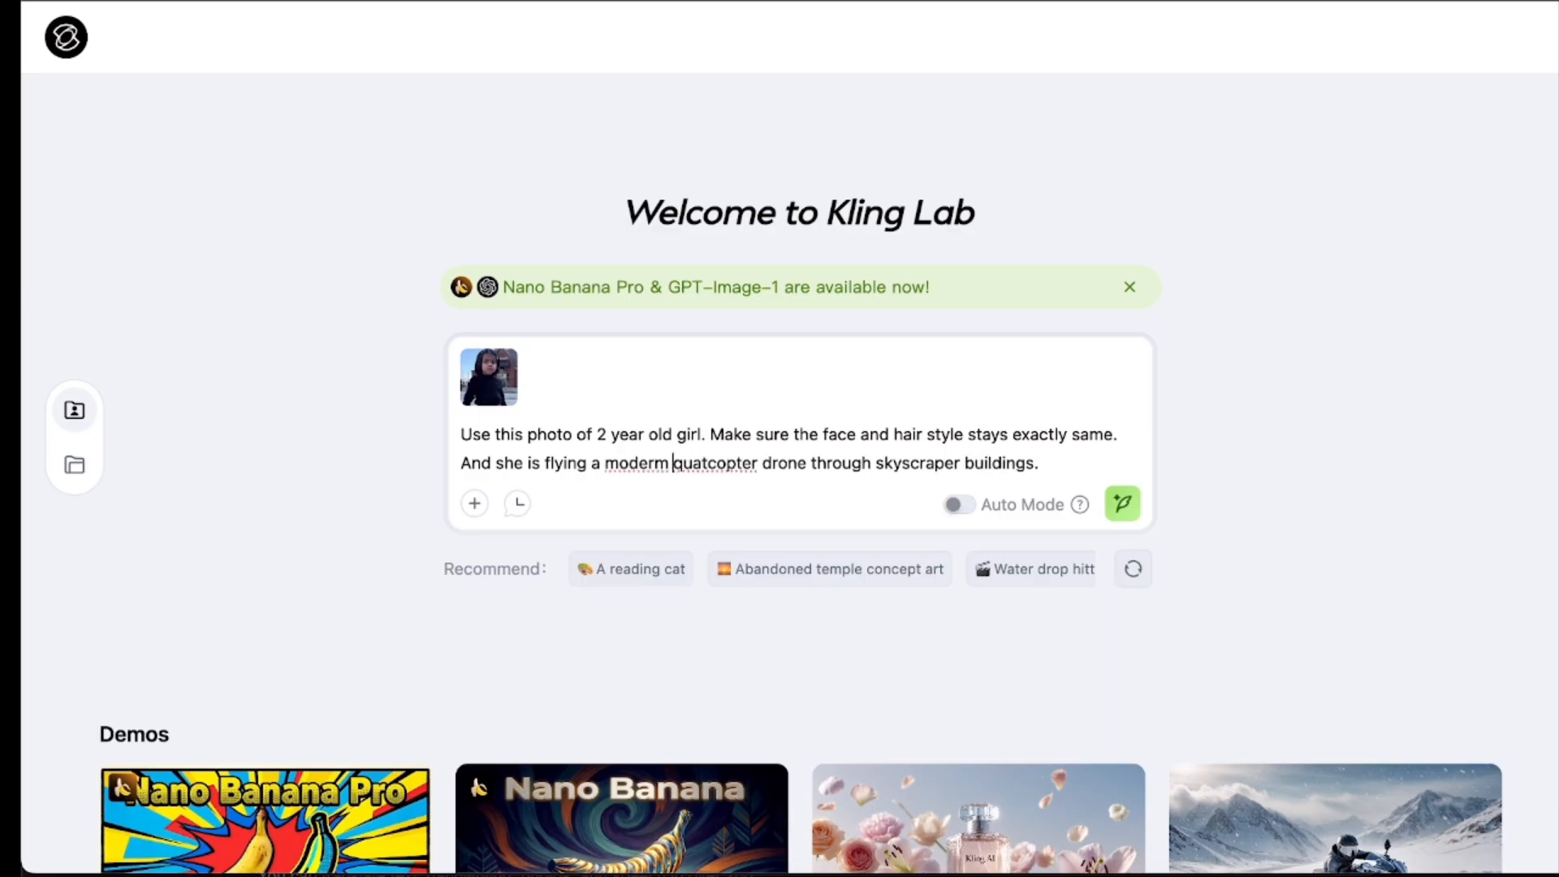
Insert "futuristic" before "quatcopter" and "modern city" before "skyscraper" in the prompt, and submit it
{"action": "type", "text": "futu"}
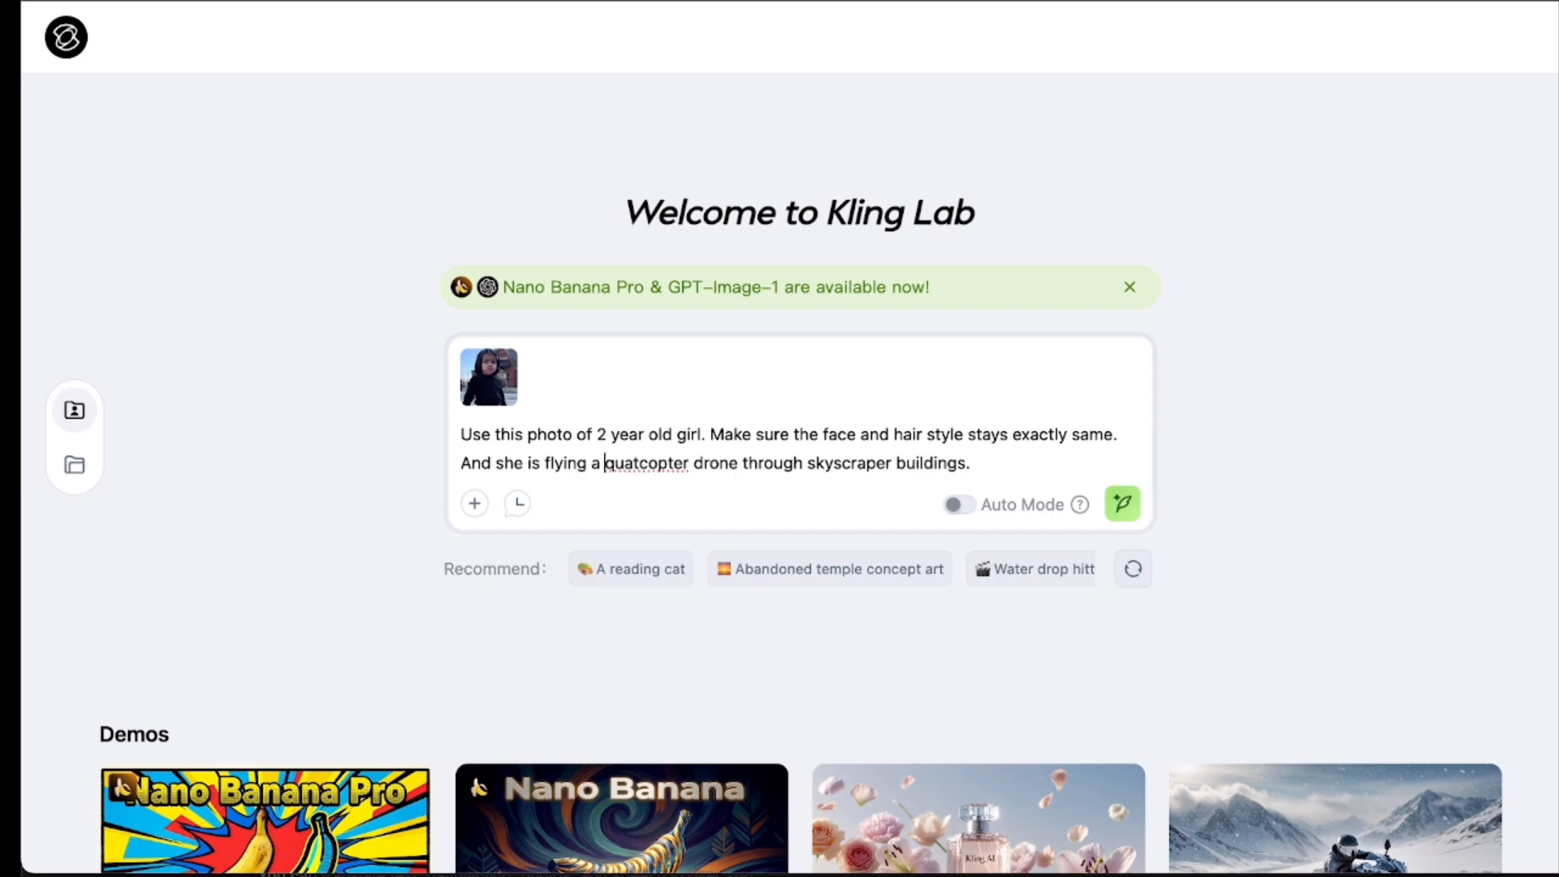
{"action": "type", "text": "ristic"}
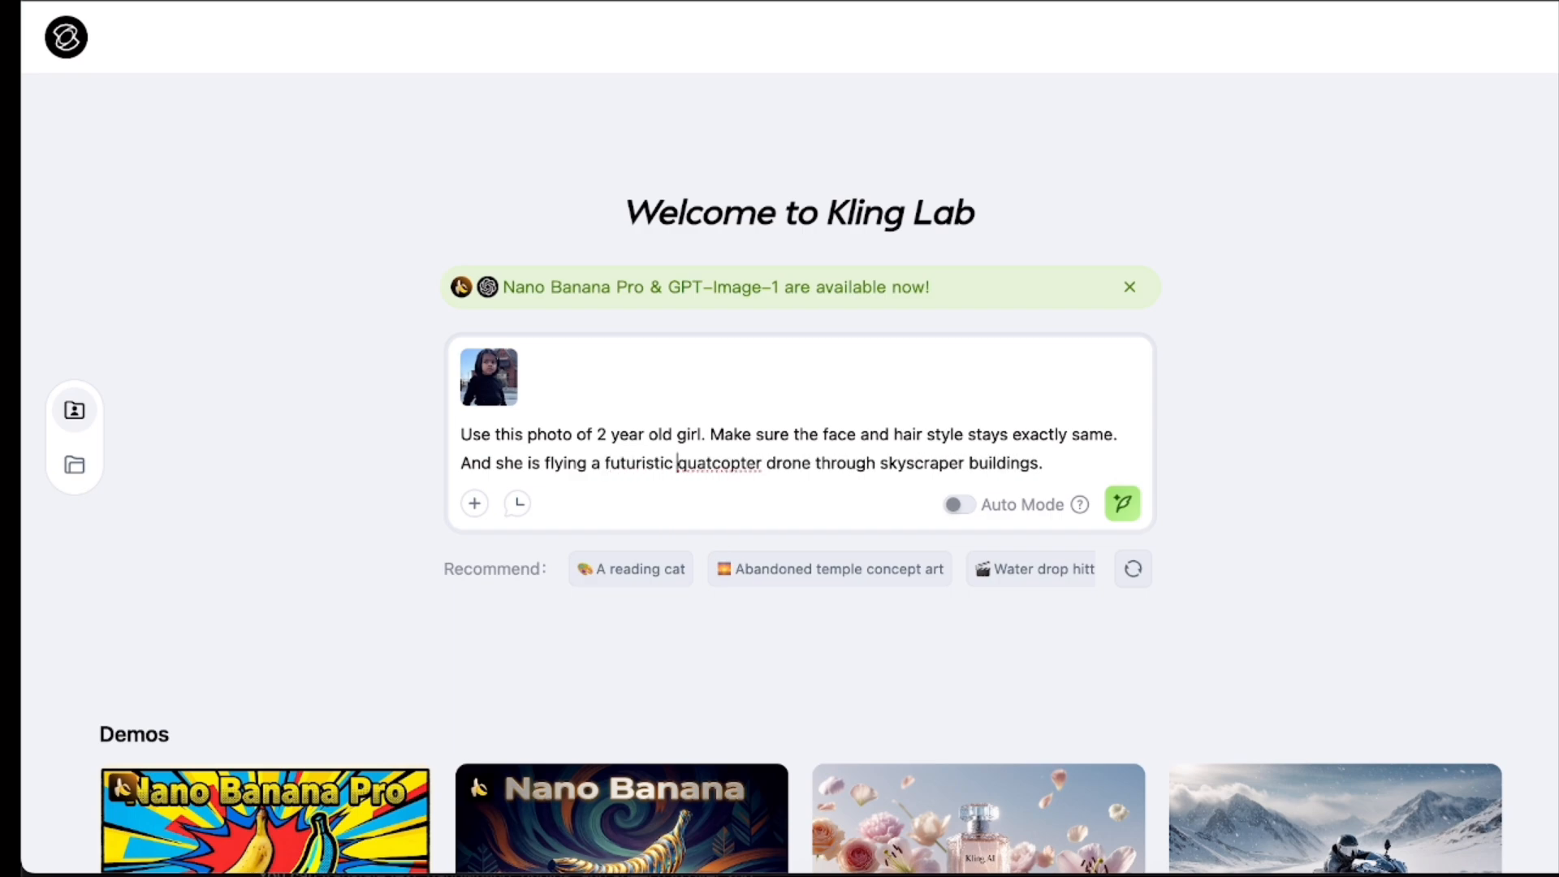
{"action": "left_click", "coordinate": [879, 463]}
{"action": "type", "text": "modern city"}
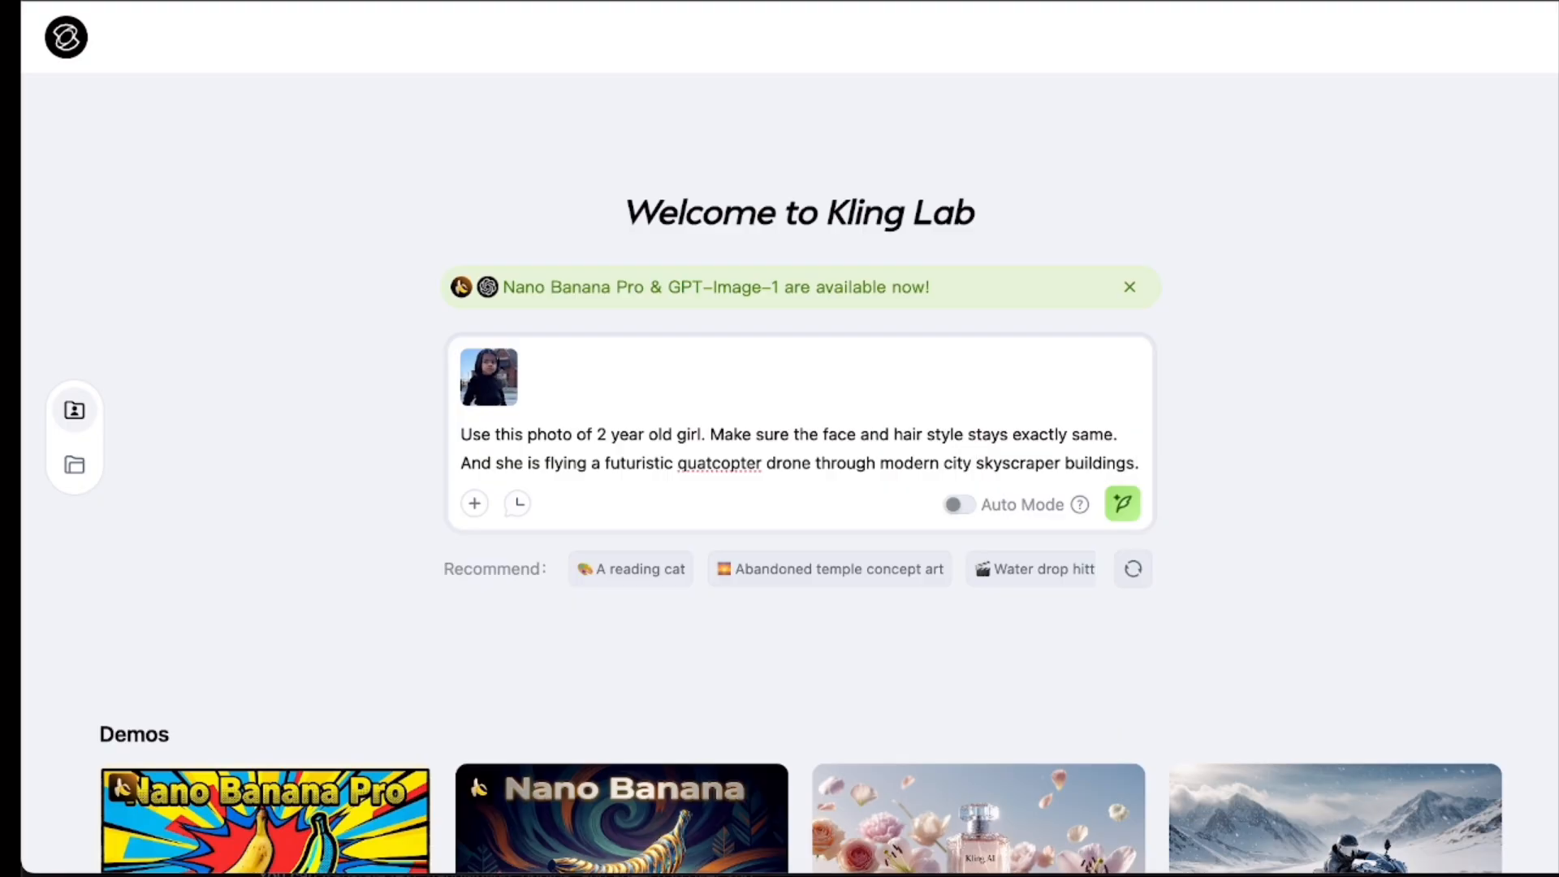
{"action": "key", "text": "Return"}
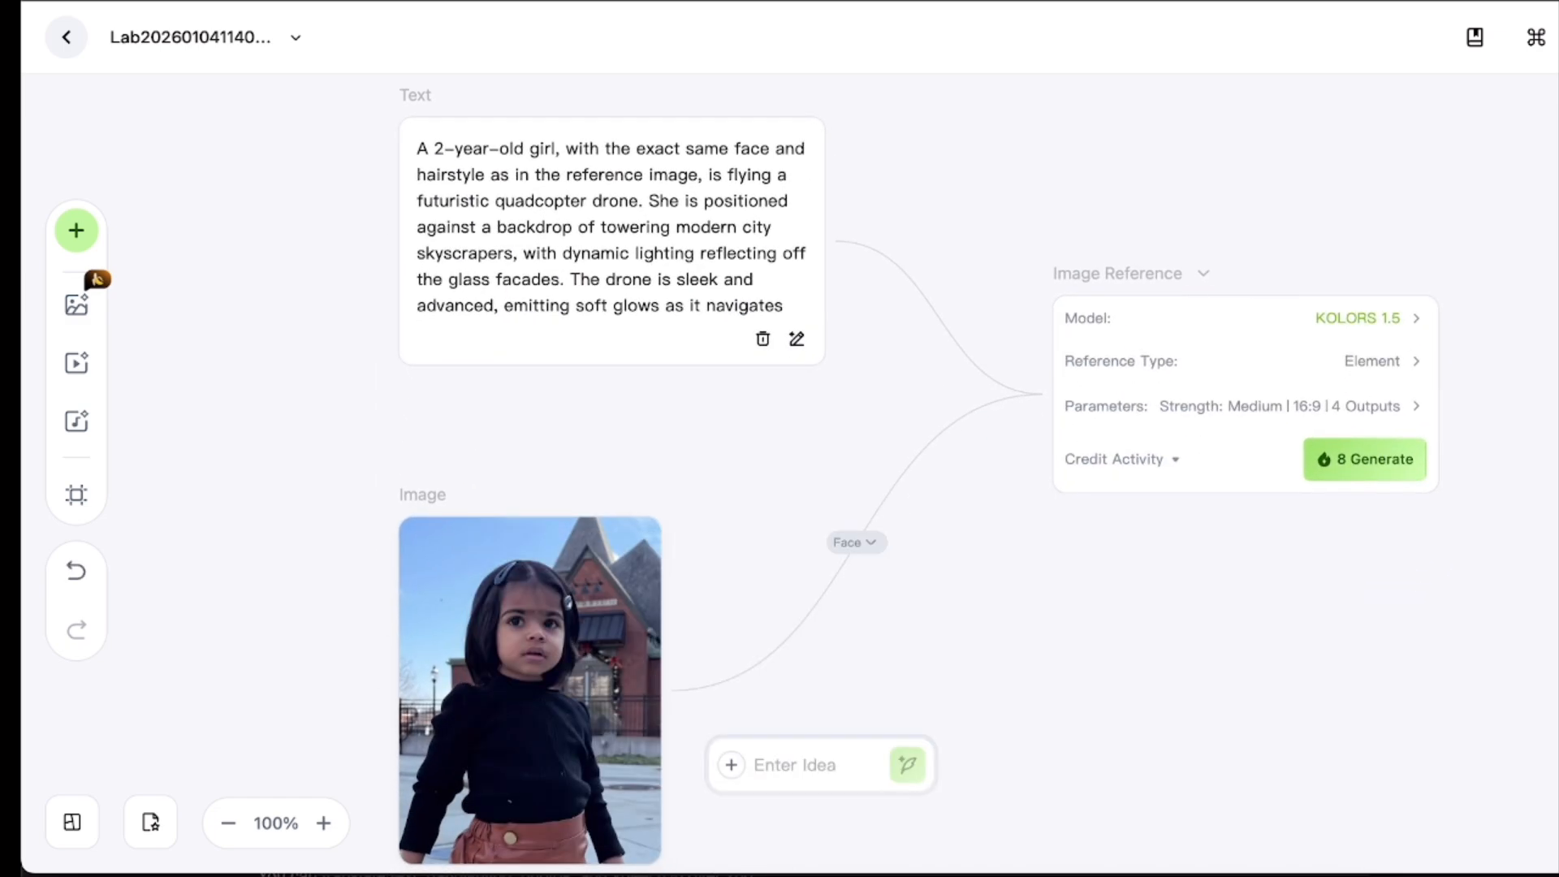
Review the Image Reference node and read the expanded prompt in the text node through to its end
{"action": "left_click", "coordinate": [1218, 341]}
{"action": "left_click", "coordinate": [609, 244]}
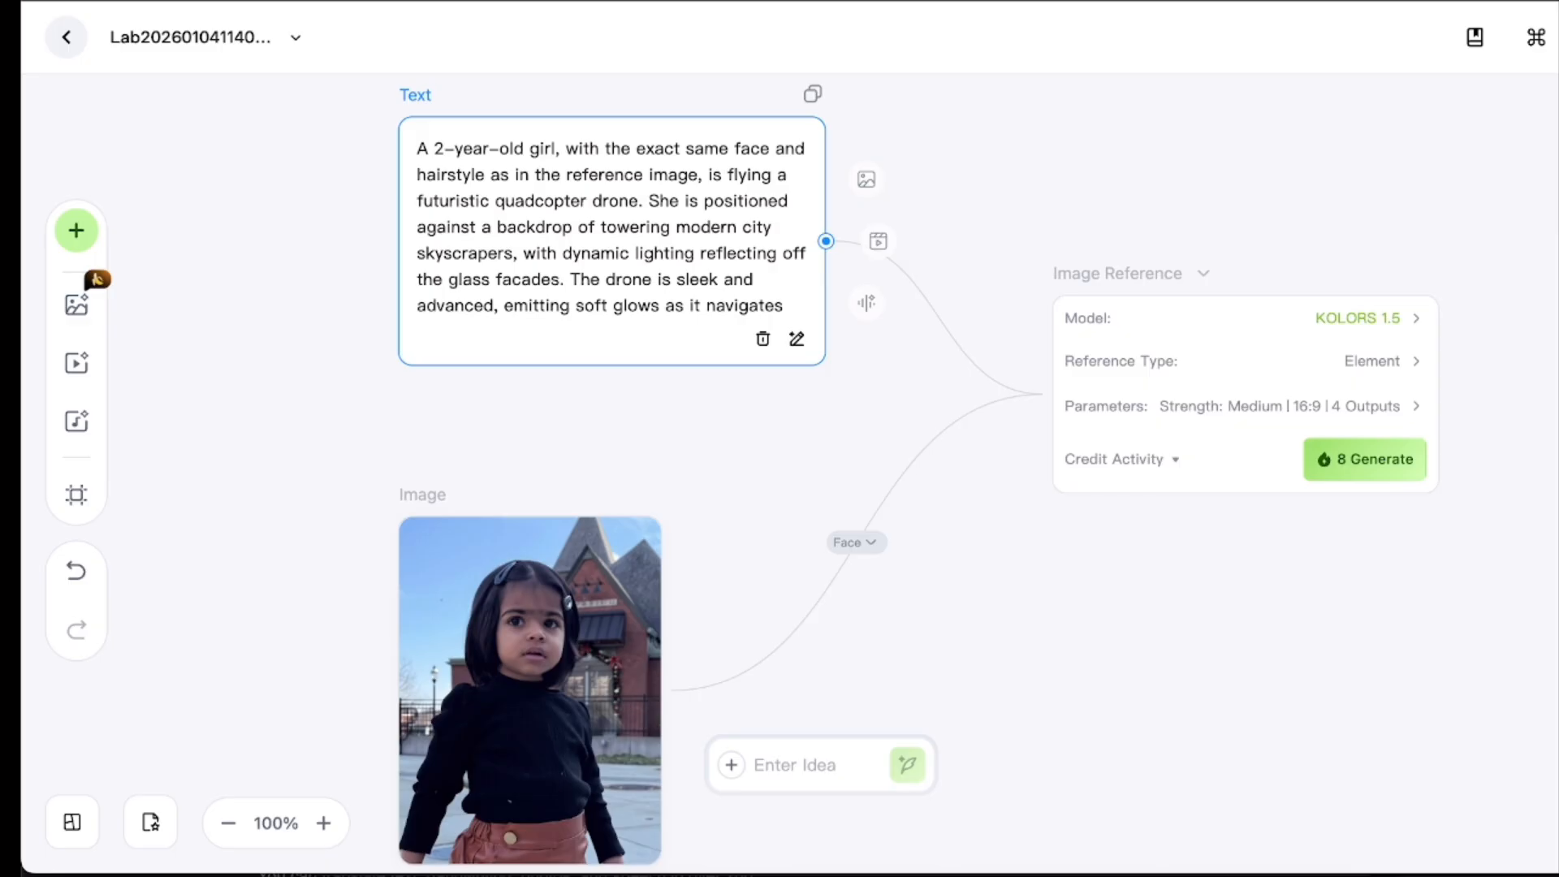
{"action": "scroll", "coordinate": [609, 243], "scroll_direction": "down", "scroll_amount": 5}
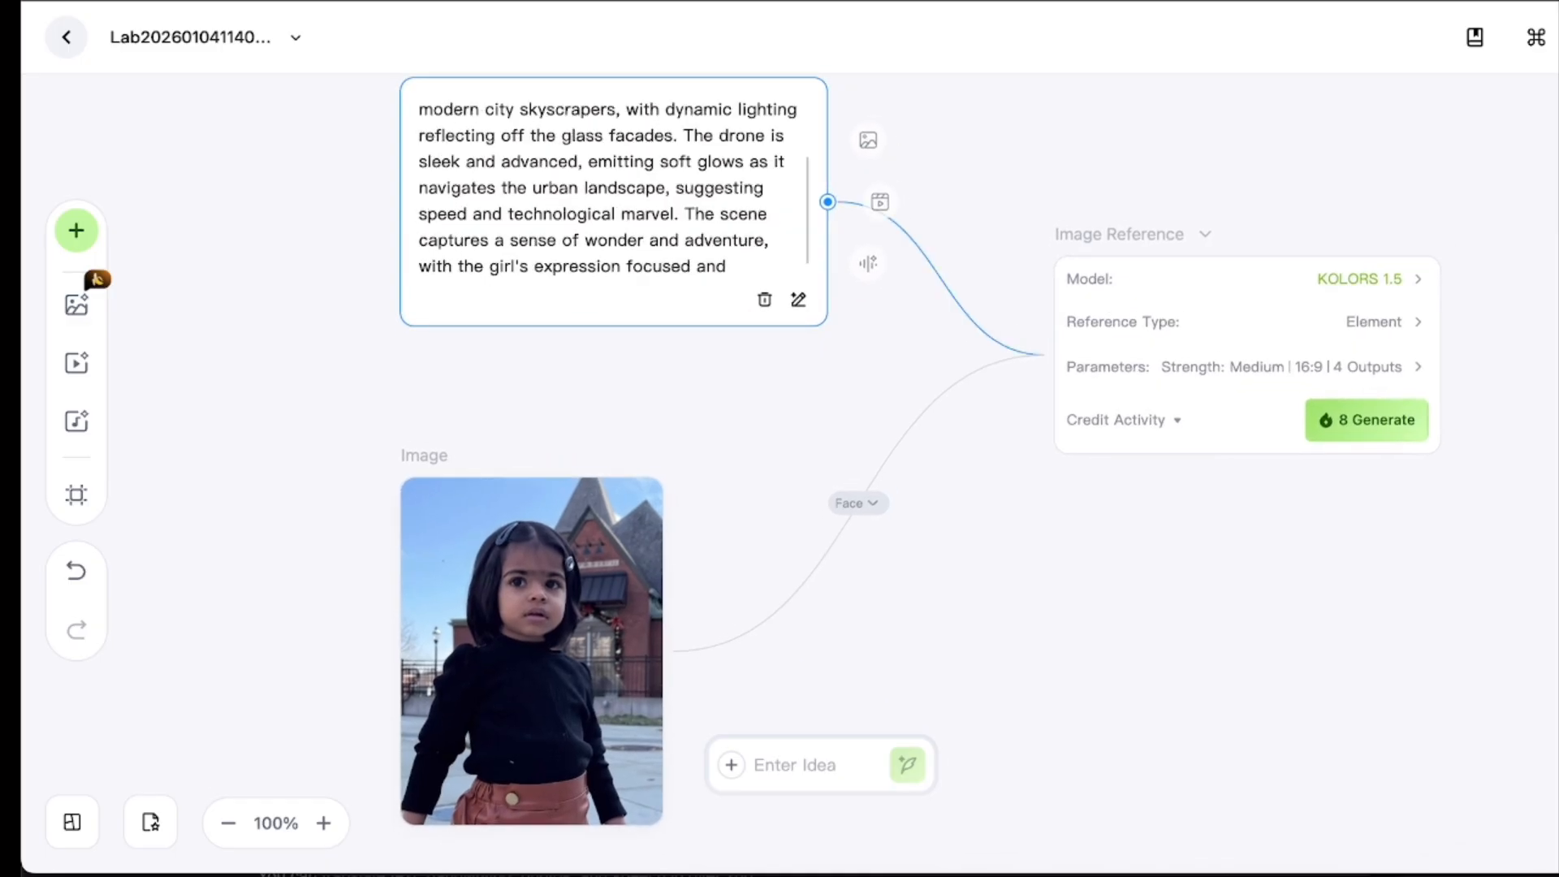
{"action": "scroll", "coordinate": [609, 244], "scroll_direction": "down", "scroll_amount": 1}
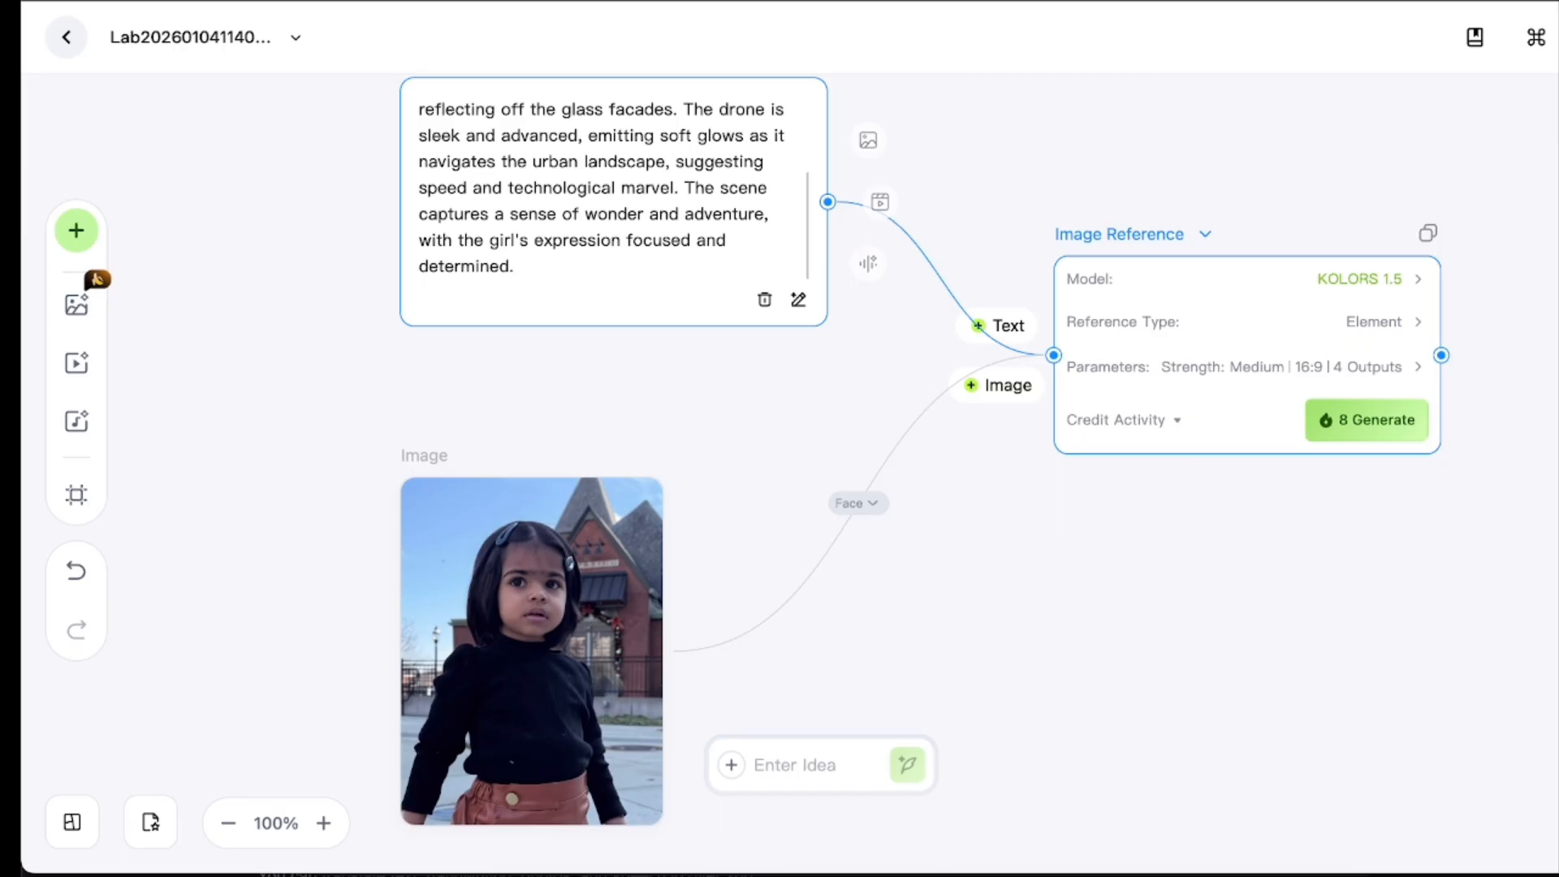
{"action": "scroll", "coordinate": [918, 455], "scroll_direction": "up", "scroll_amount": 2}
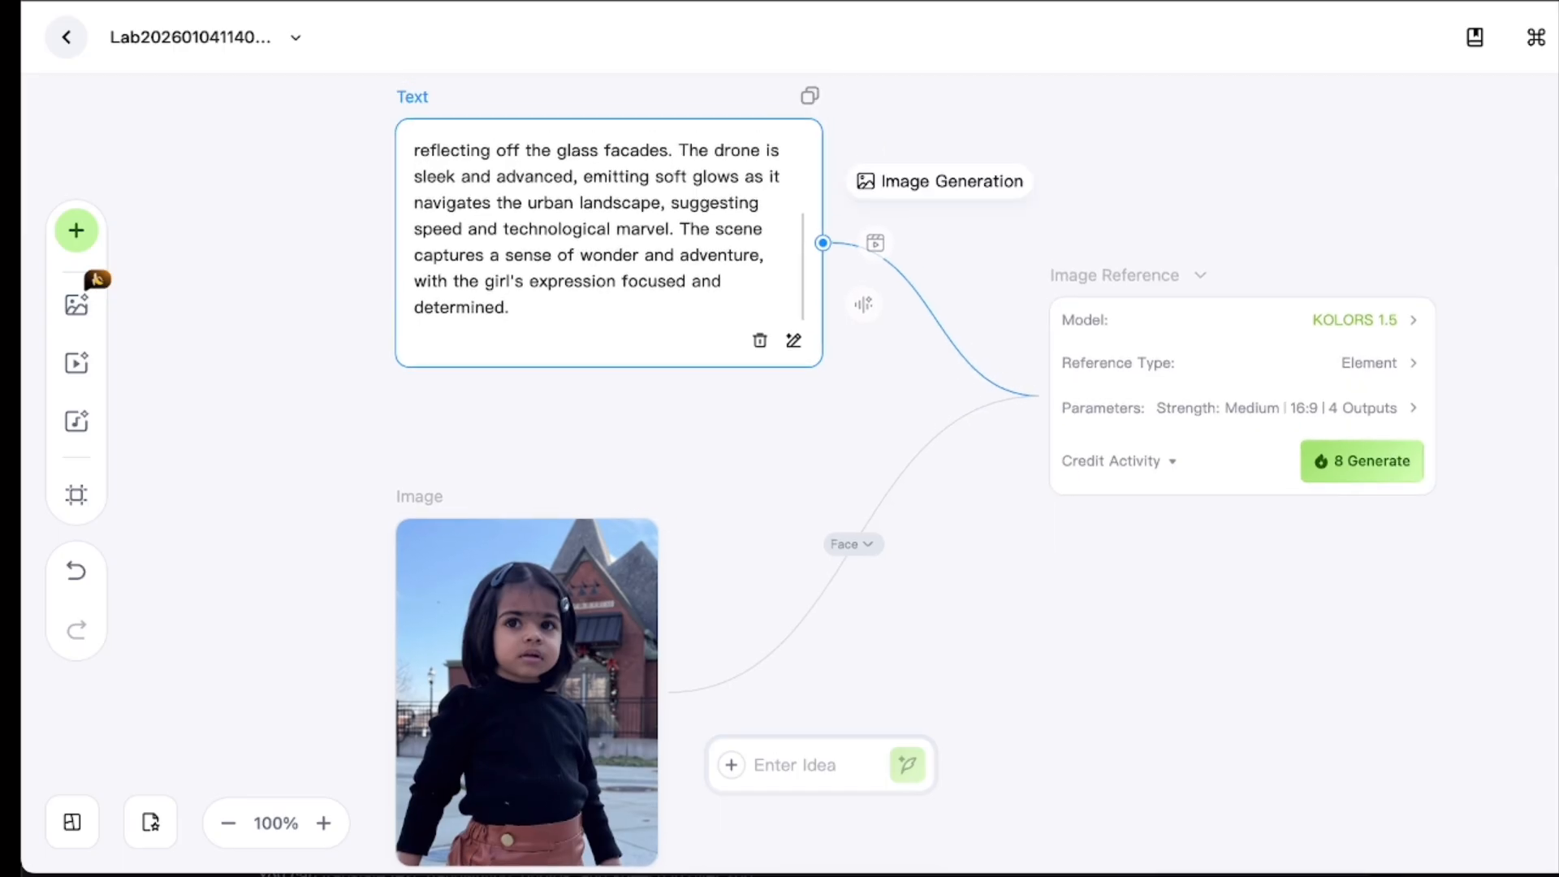
Add an Image Generation node connected to the text node and place it above the Image Reference node
{"action": "left_click", "coordinate": [933, 181]}
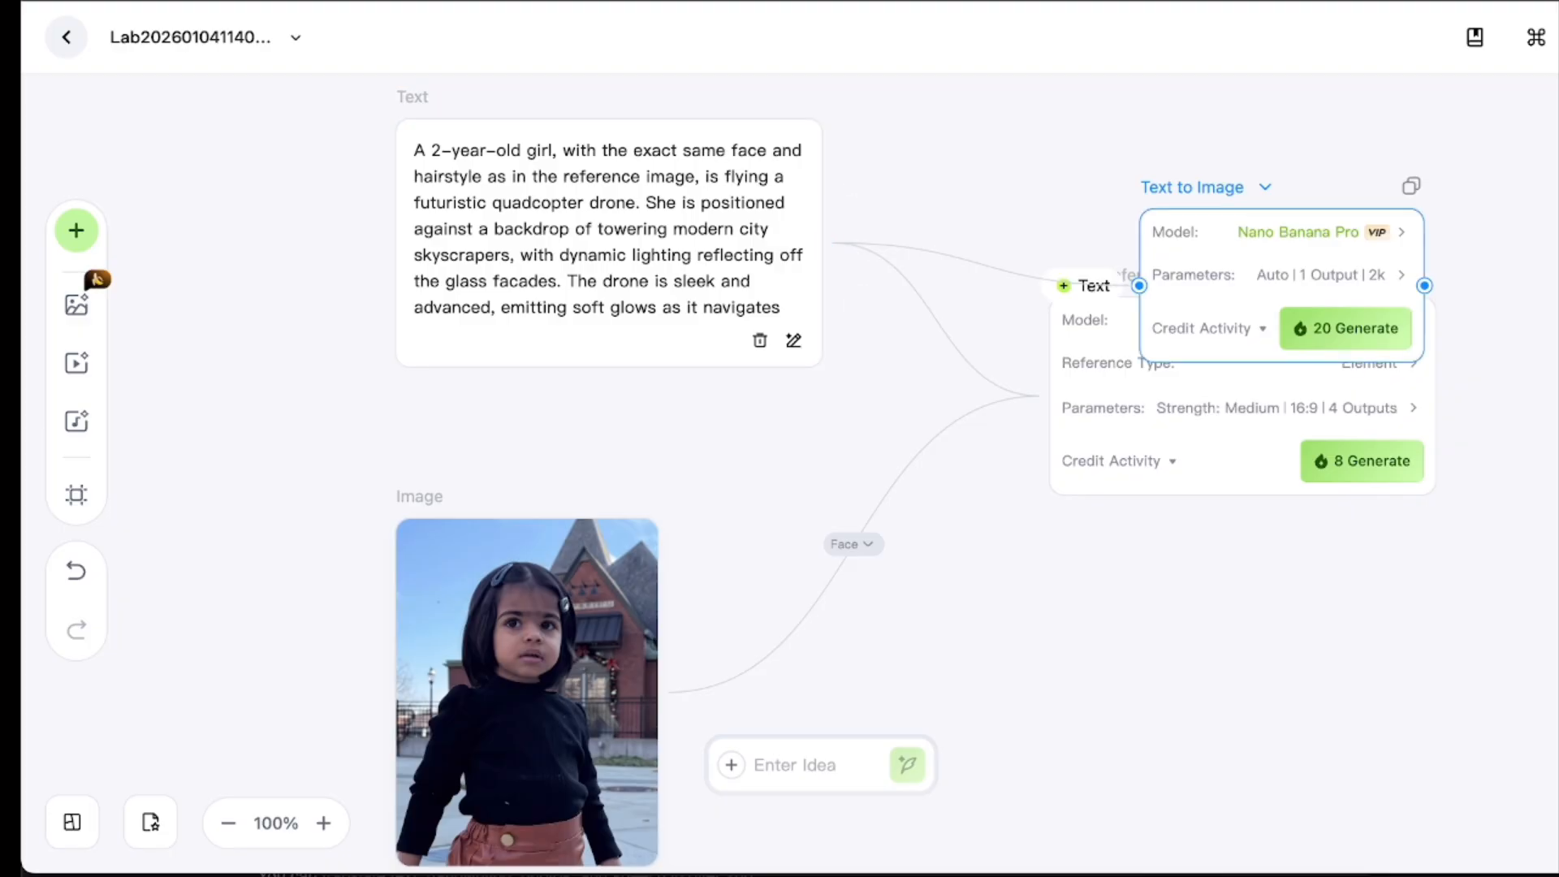
{"action": "scroll", "coordinate": [894, 487], "scroll_direction": "right", "scroll_amount": 2}
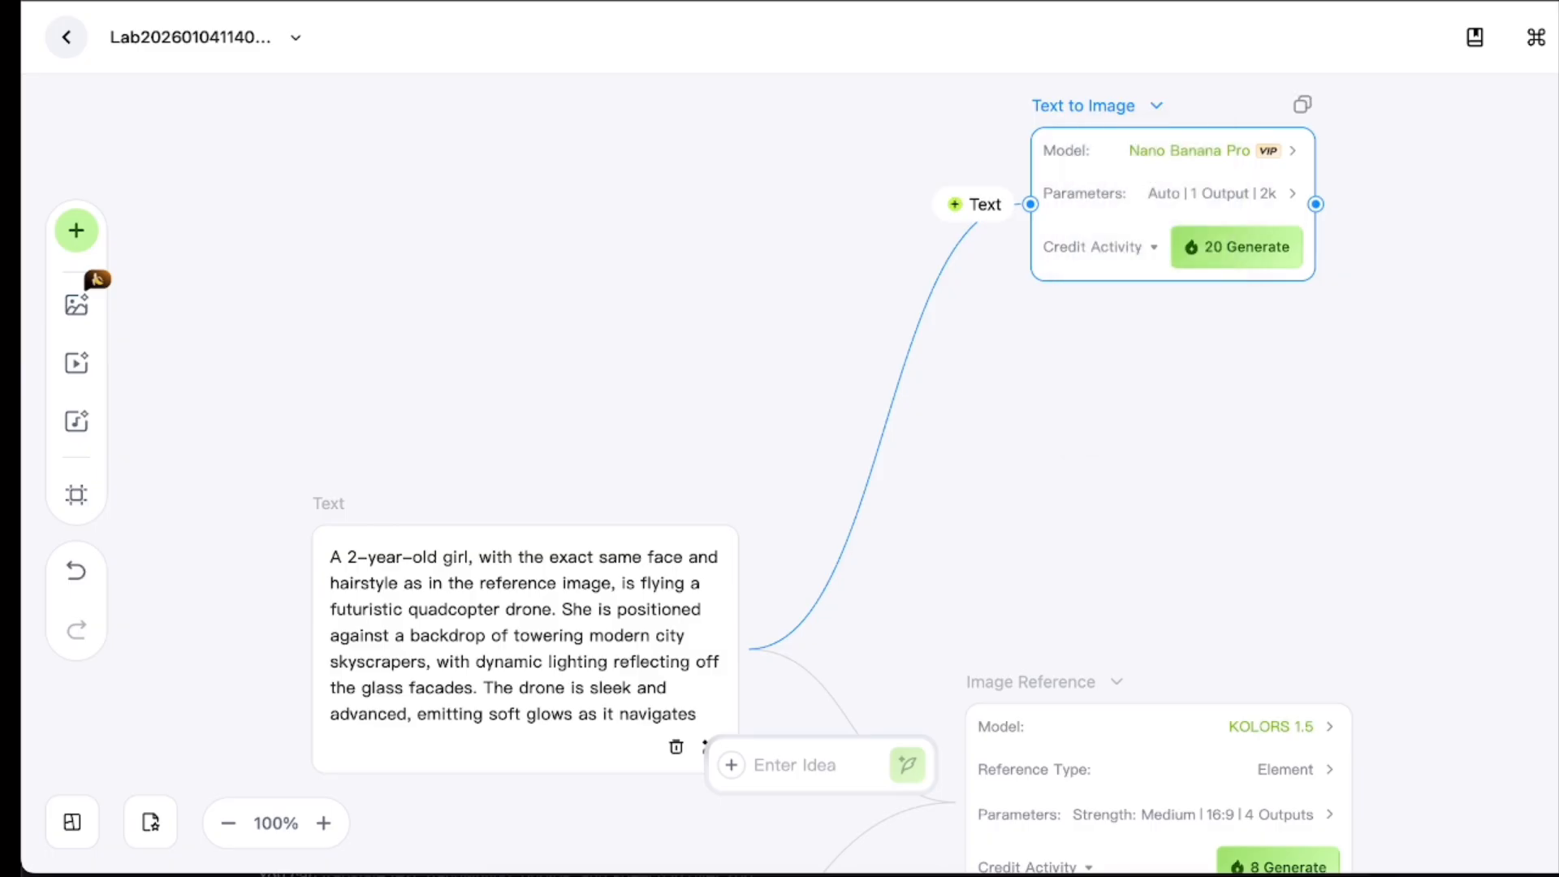
{"action": "right_click", "coordinate": [1167, 172]}
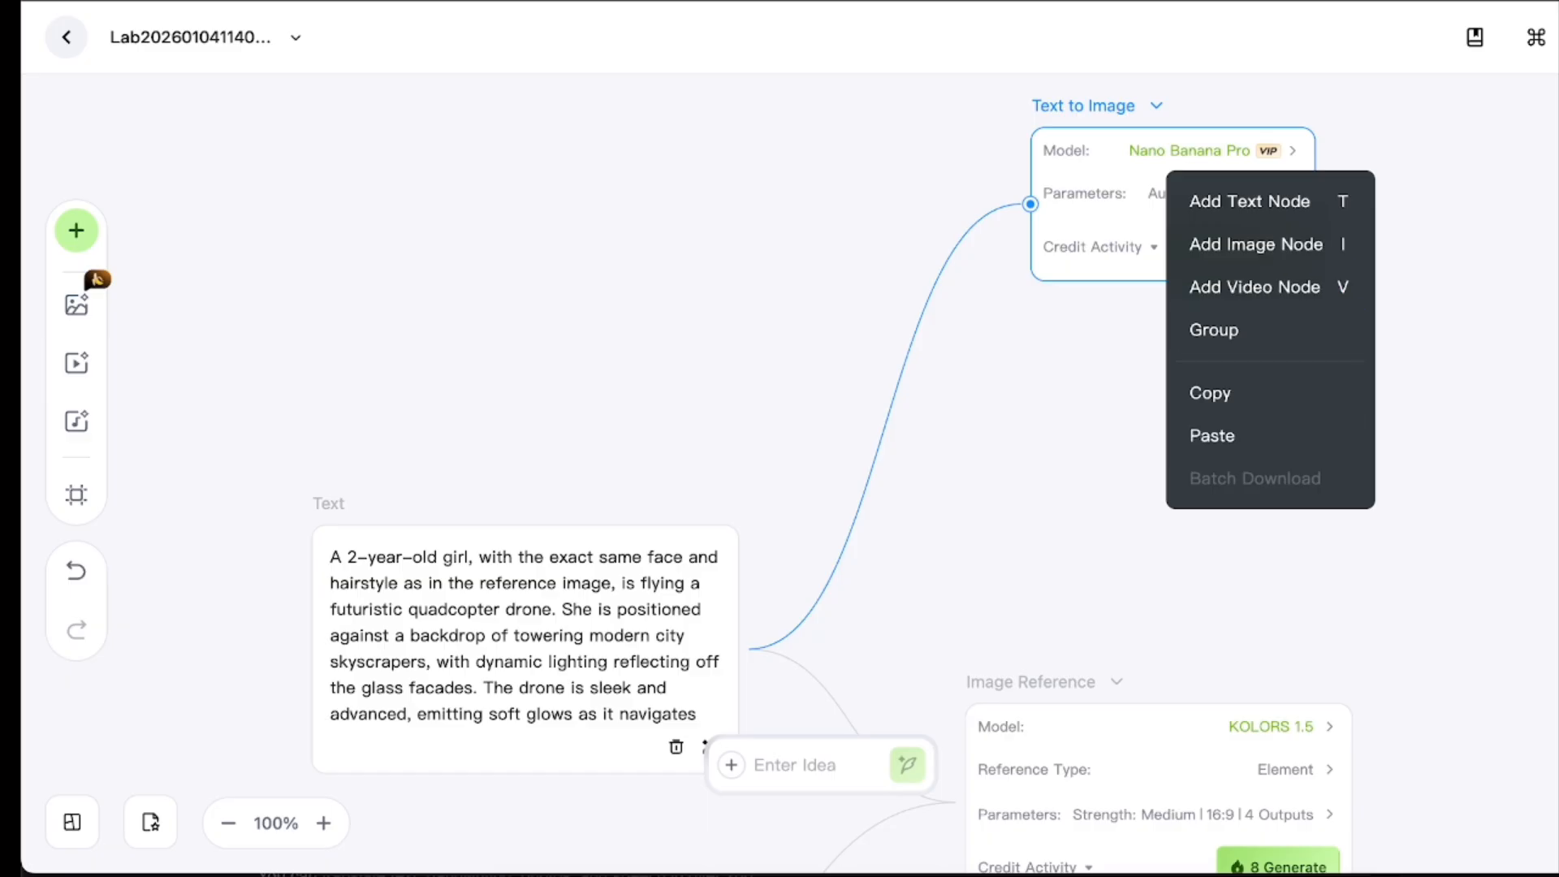
{"action": "key", "text": "Escape"}
Generate the four 16:9 outputs from the Image Reference node with the KOLORS 1.5 model
{"action": "scroll", "coordinate": [780, 454], "scroll_direction": "down", "scroll_amount": 4}
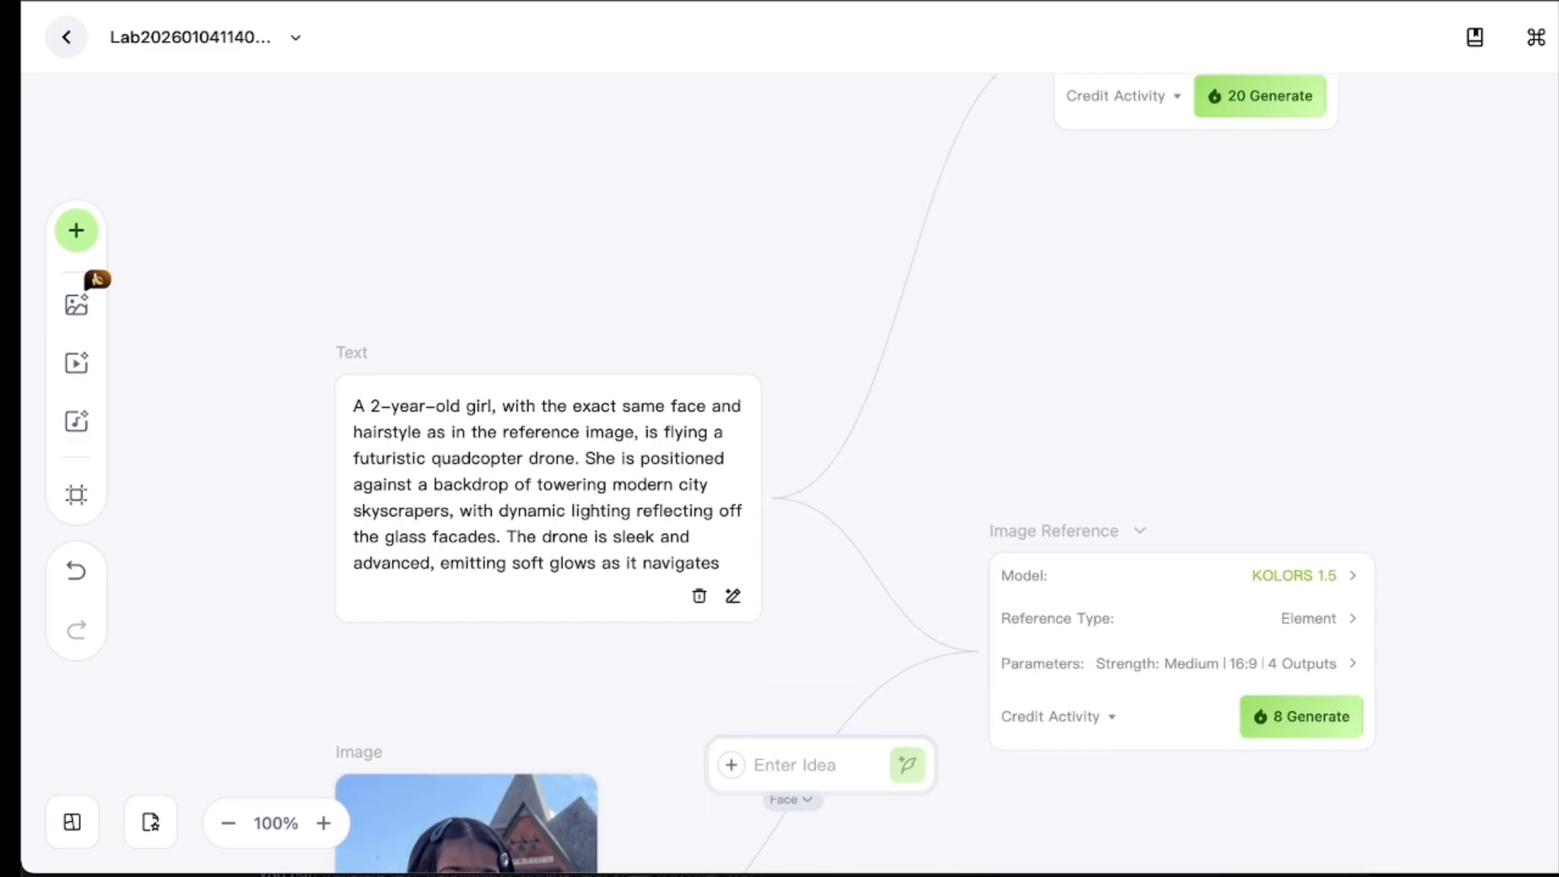
{"action": "scroll", "coordinate": [780, 455], "scroll_direction": "down", "scroll_amount": 2}
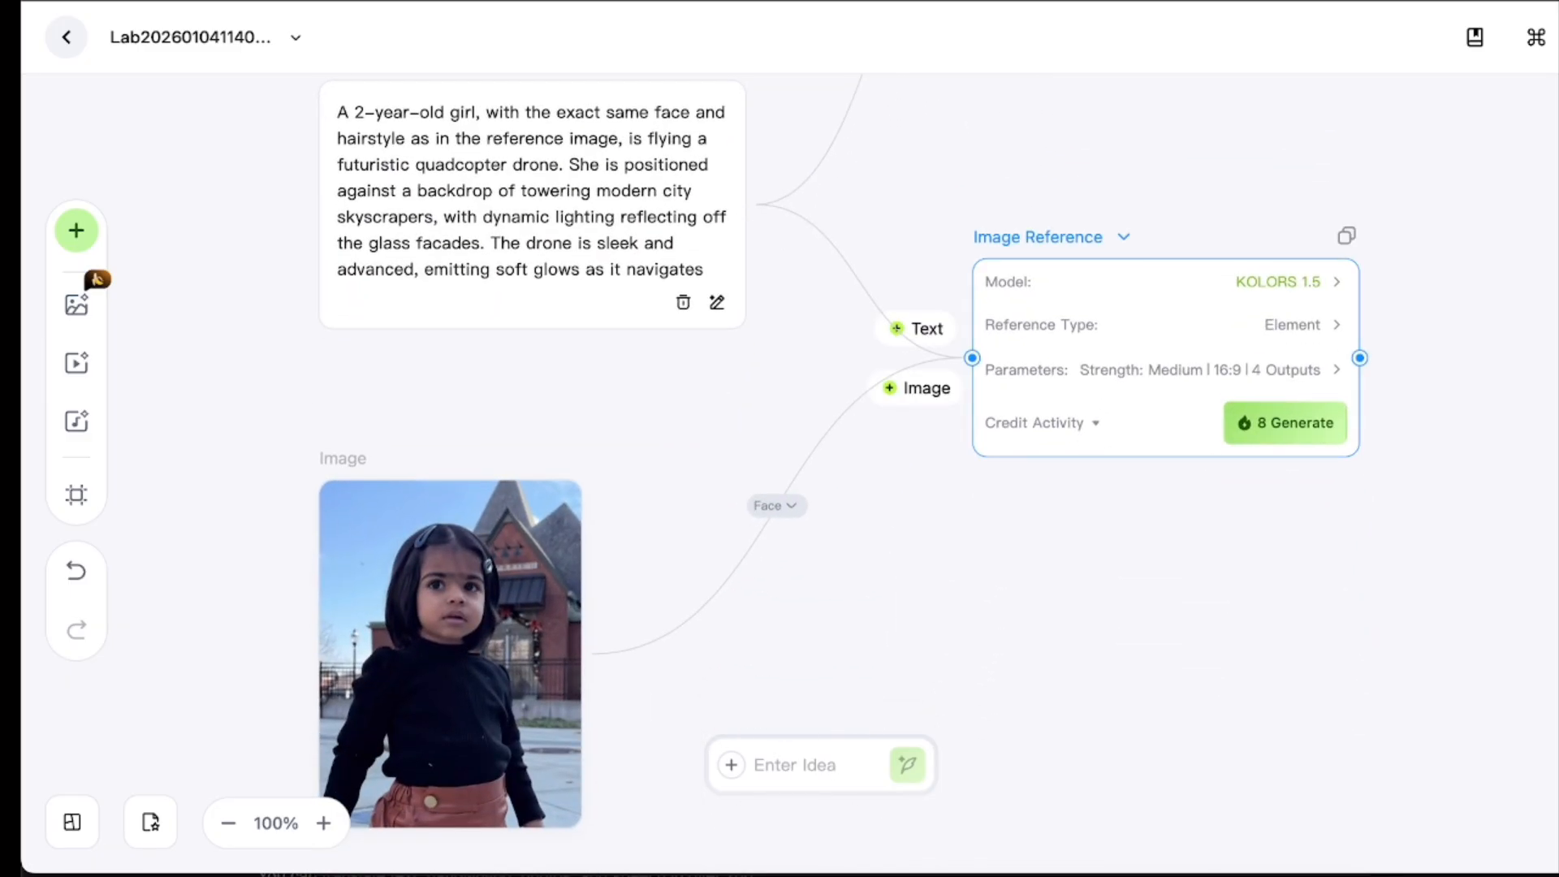
{"action": "left_click", "coordinate": [1286, 423]}
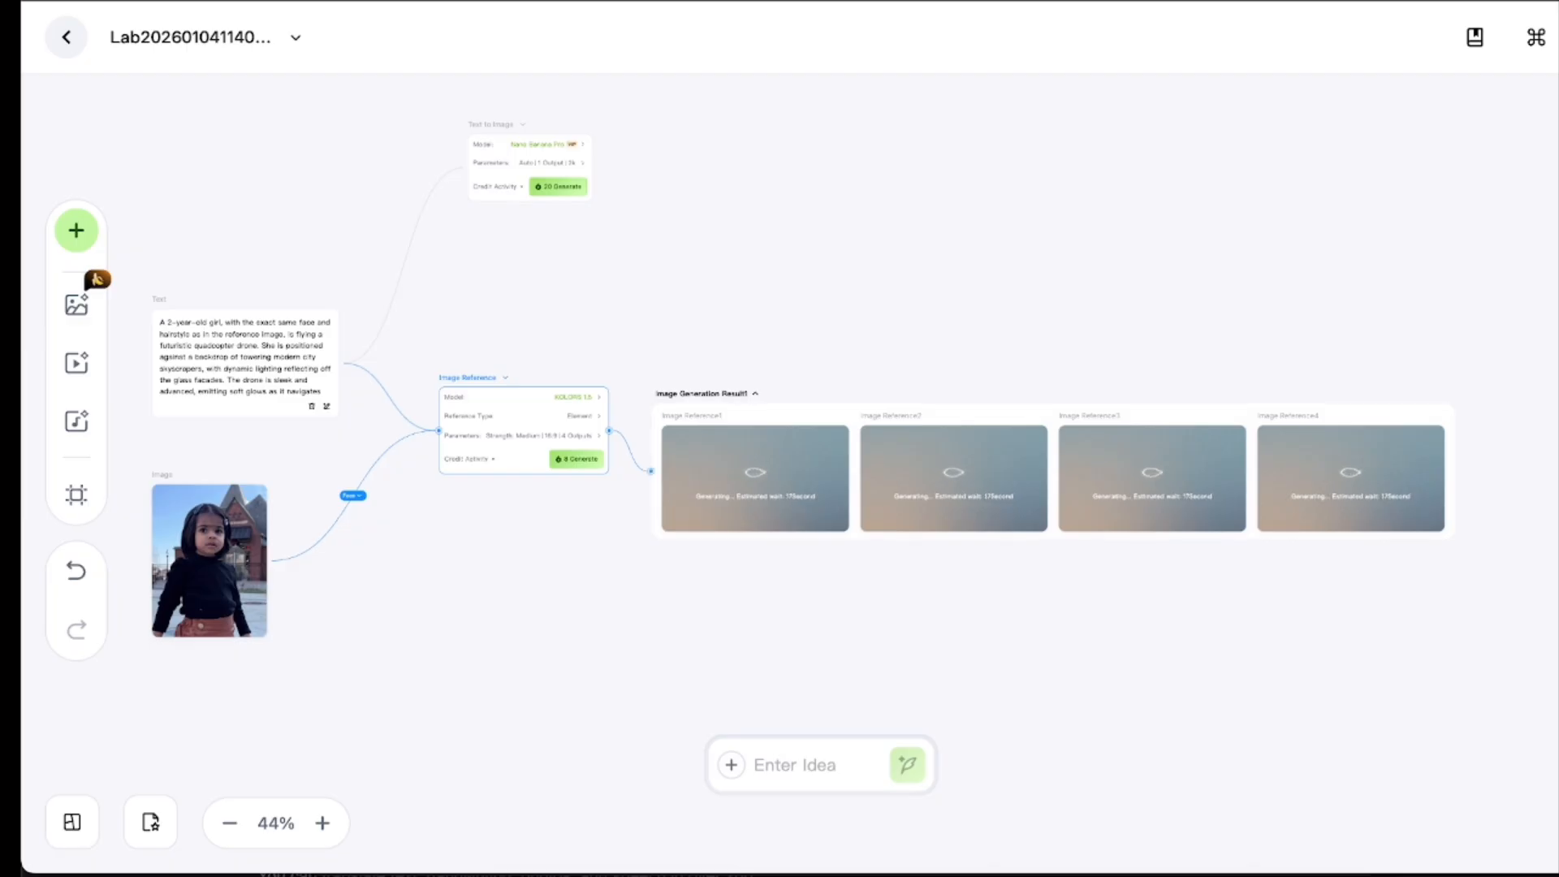
Examine the generated images and compare them with the text prompt and the original reference photo
{"action": "scroll", "coordinate": [813, 476], "scroll_direction": "up", "scroll_amount": 4}
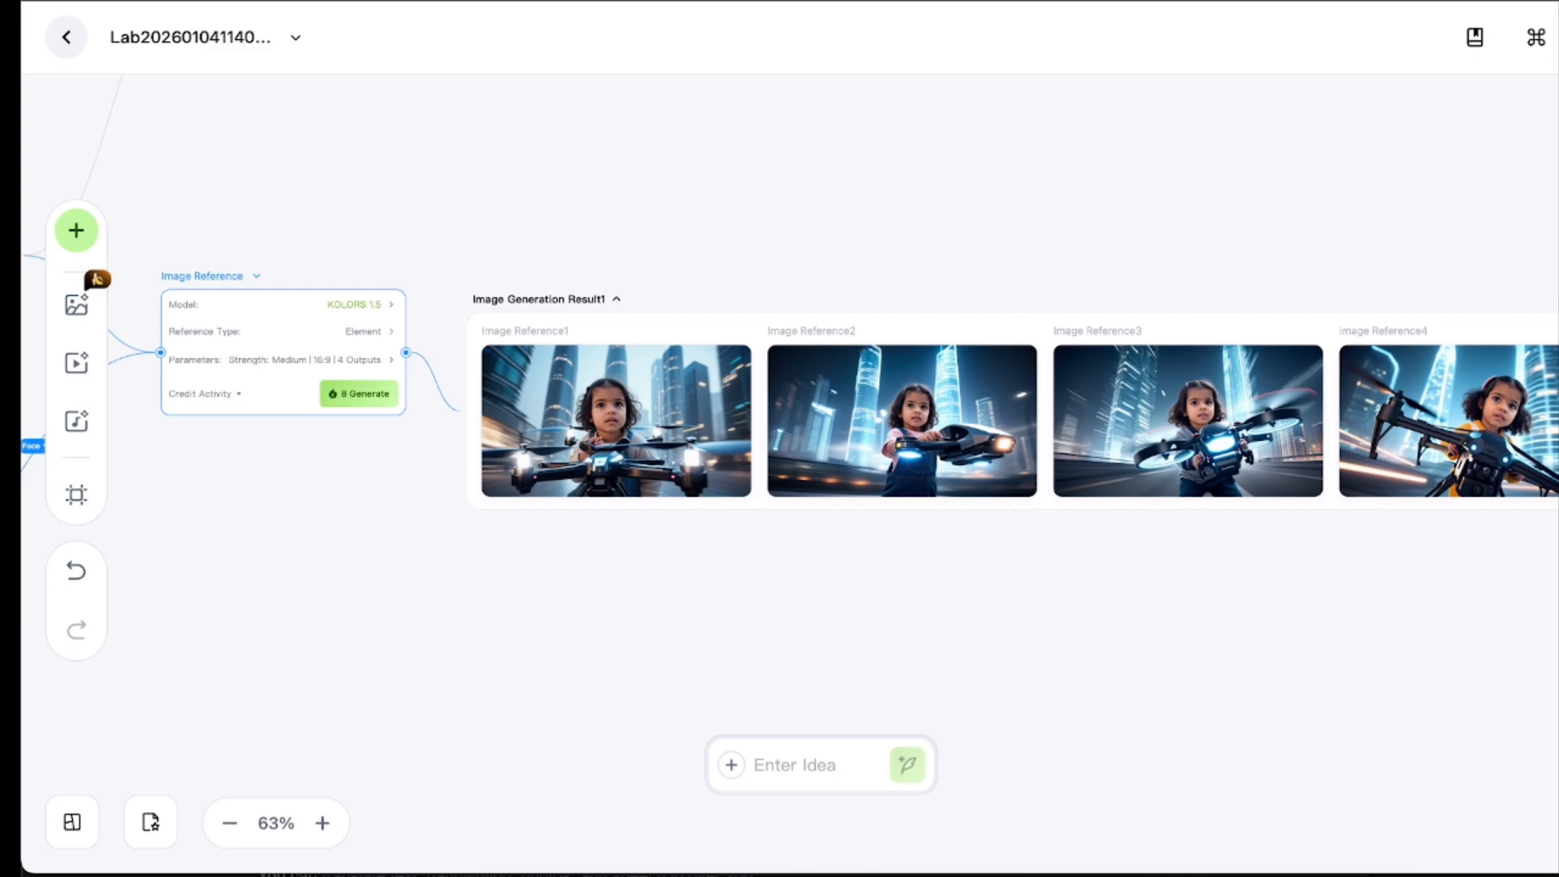
{"action": "mouse_move", "coordinate": [616, 419]}
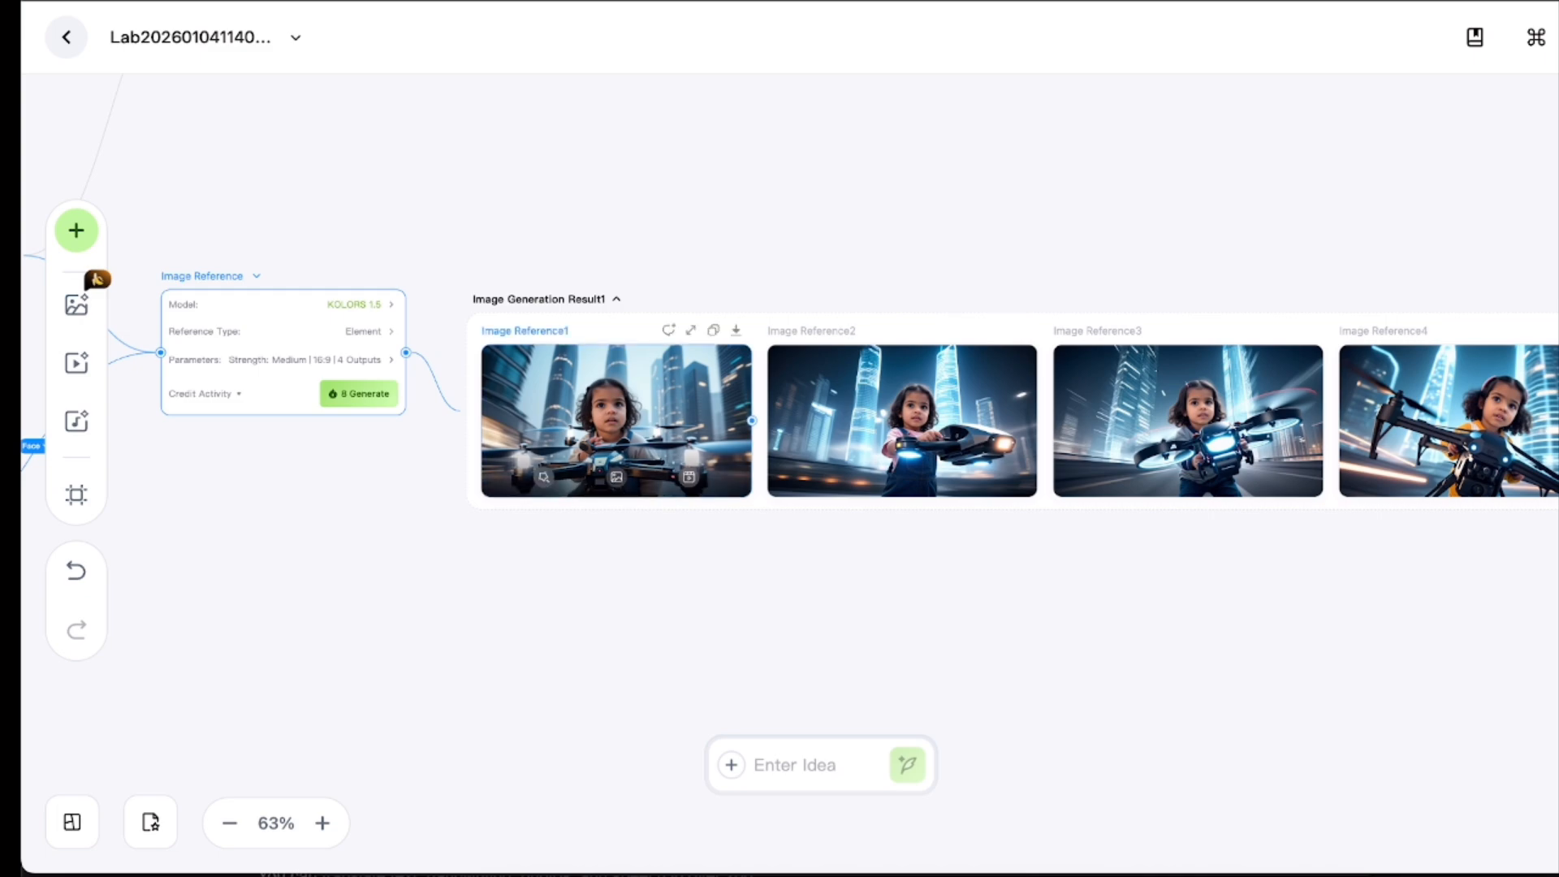
{"action": "mouse_move", "coordinate": [902, 419]}
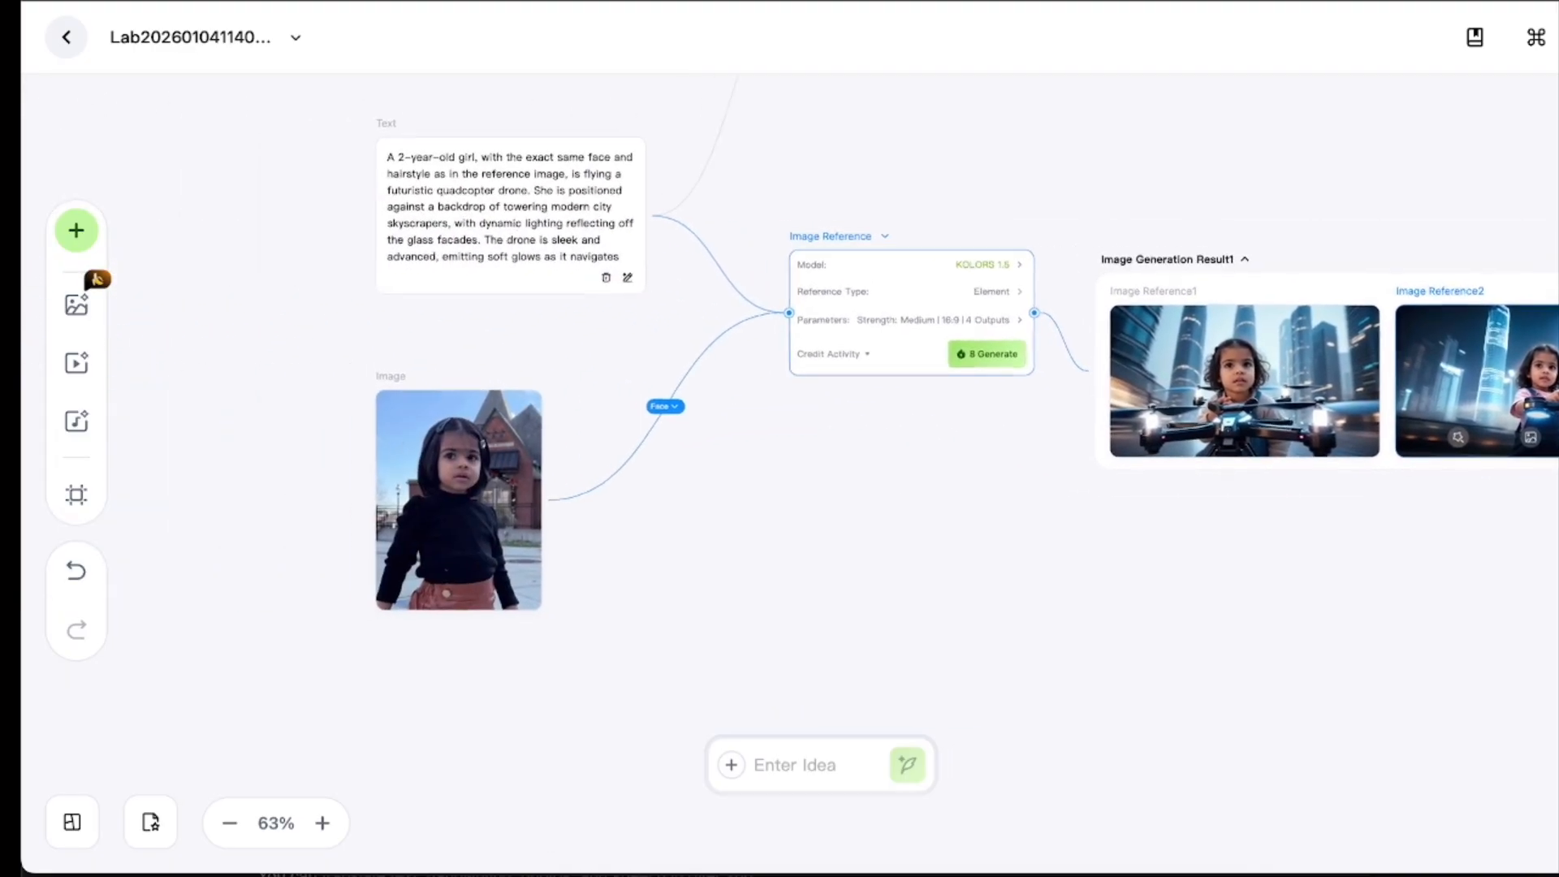
{"action": "scroll", "coordinate": [557, 248], "scroll_direction": "down", "scroll_amount": 2}
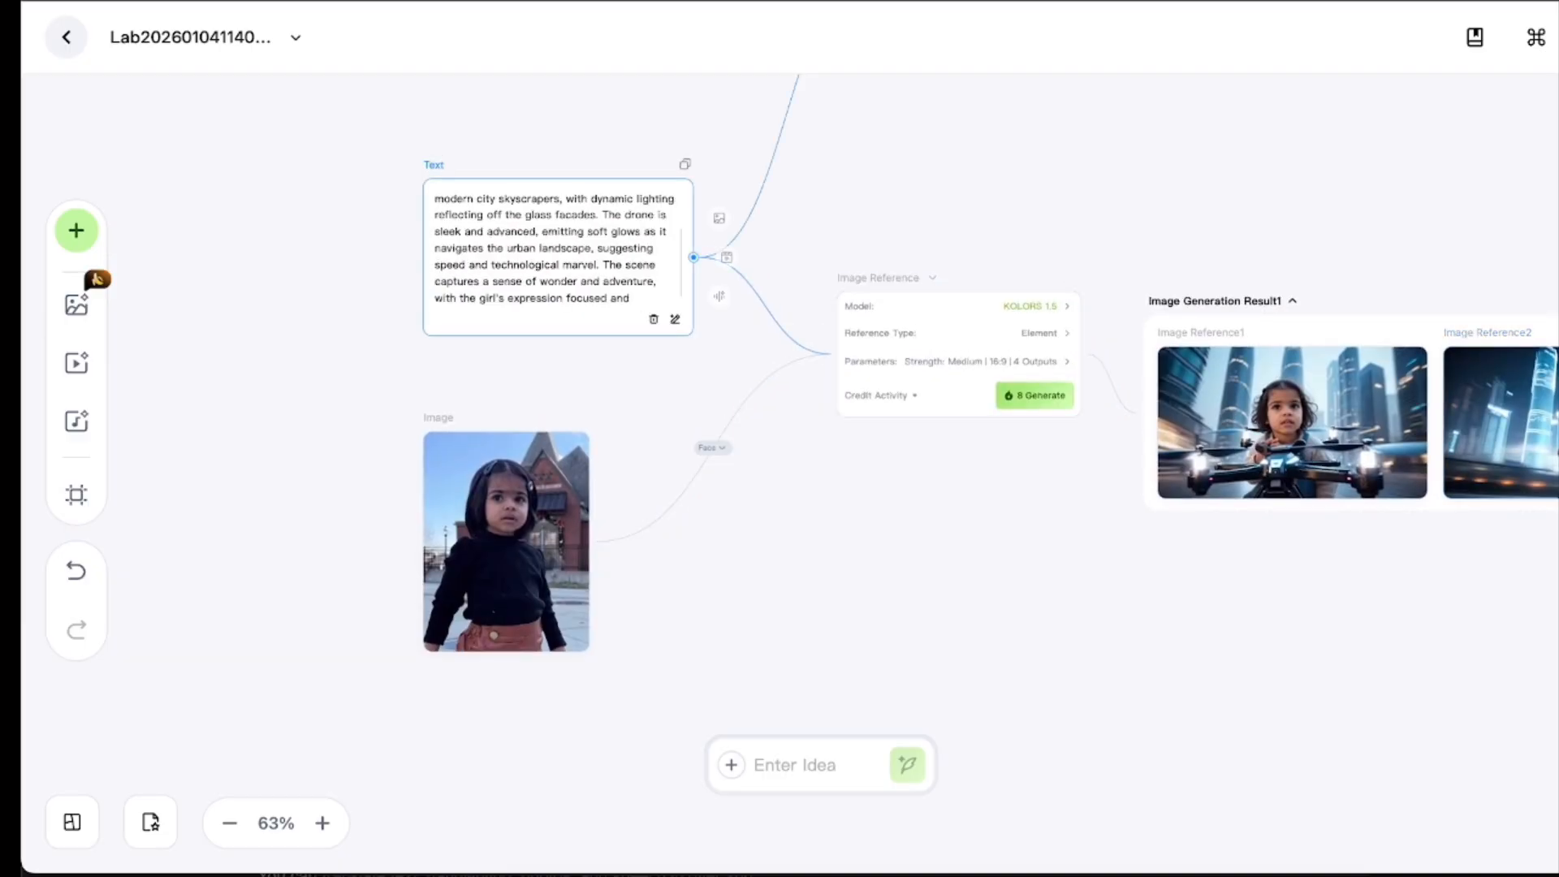
{"action": "scroll", "coordinate": [801, 474], "scroll_direction": "up", "scroll_amount": 5}
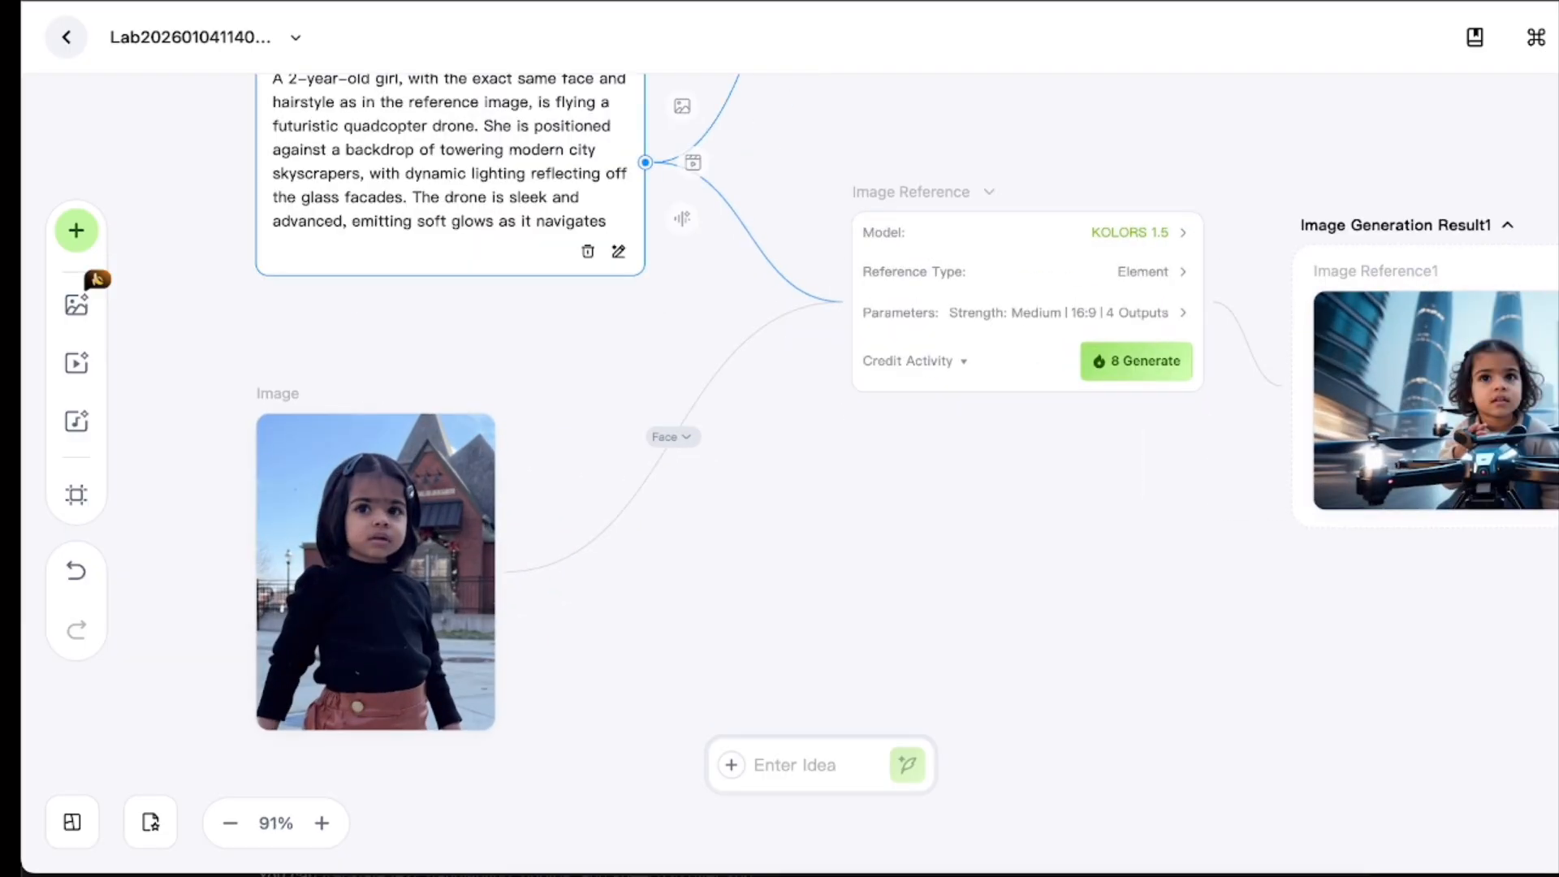
{"action": "scroll", "coordinate": [780, 475], "scroll_direction": "up", "scroll_amount": 3}
{"action": "scroll", "coordinate": [779, 475], "scroll_direction": "left", "scroll_amount": 4}
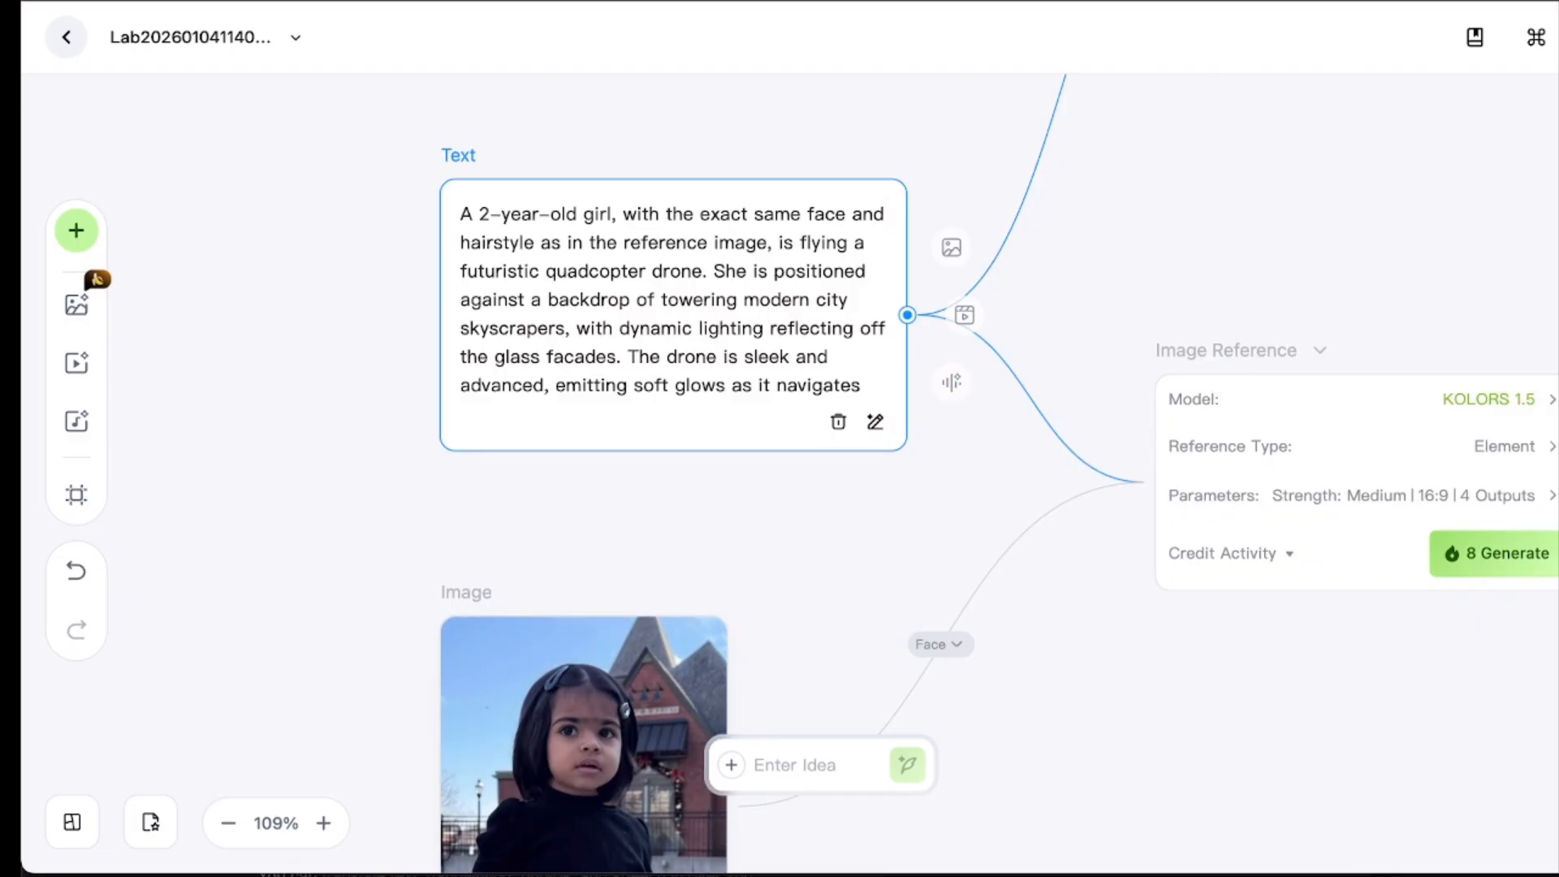
In the first sentence of the text prompt, replace "flying" with "riding on" and add a comma after "quadcopter drone"
{"action": "scroll", "coordinate": [672, 298], "scroll_direction": "down", "scroll_amount": 2}
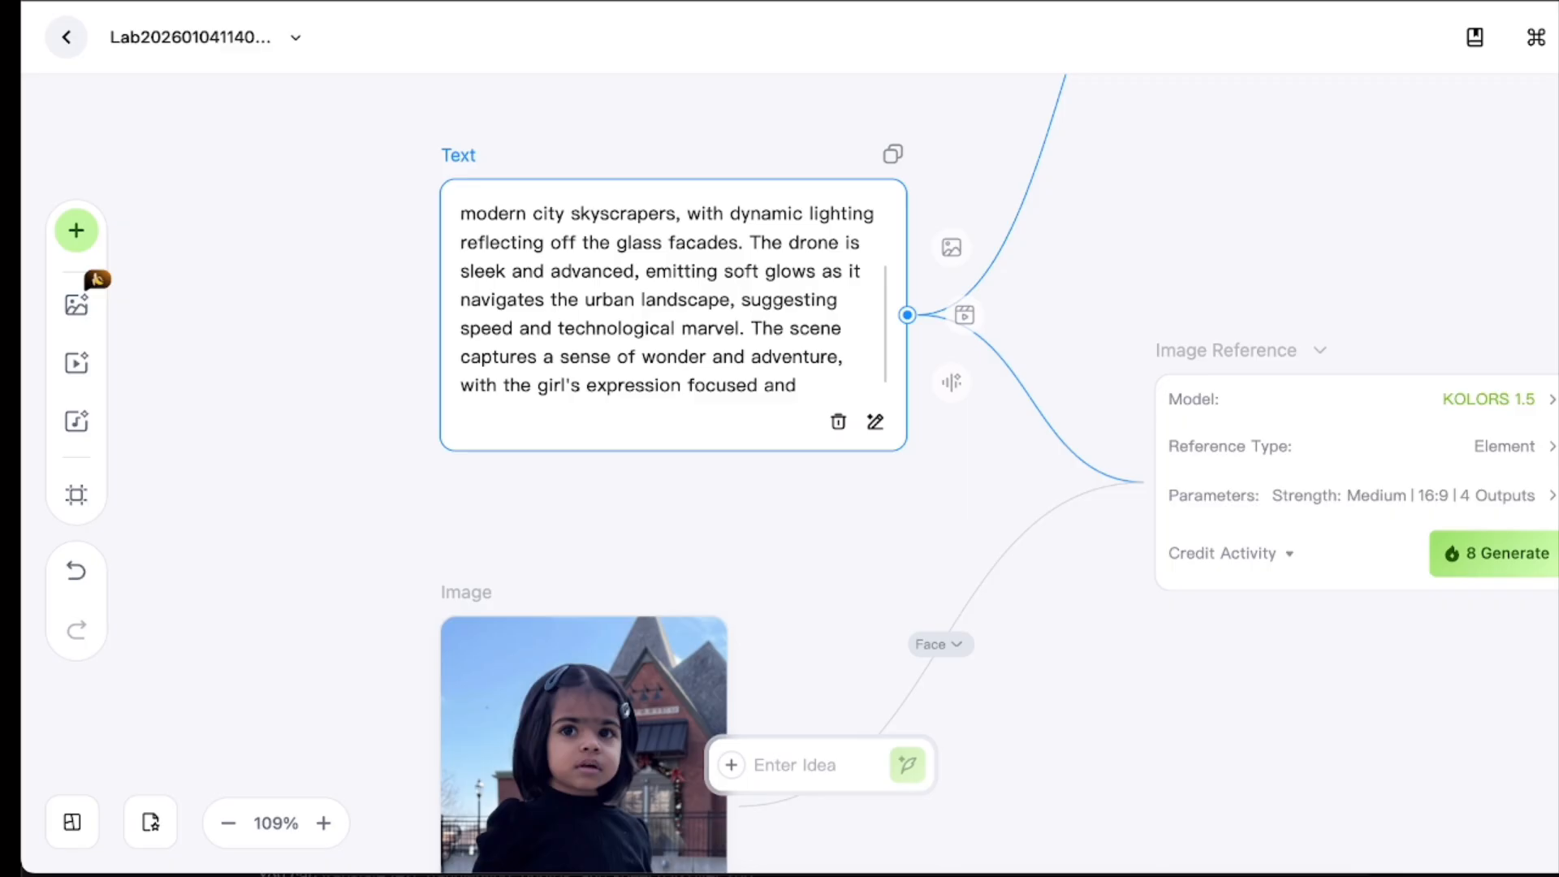
{"action": "scroll", "coordinate": [672, 299], "scroll_direction": "up", "scroll_amount": 3}
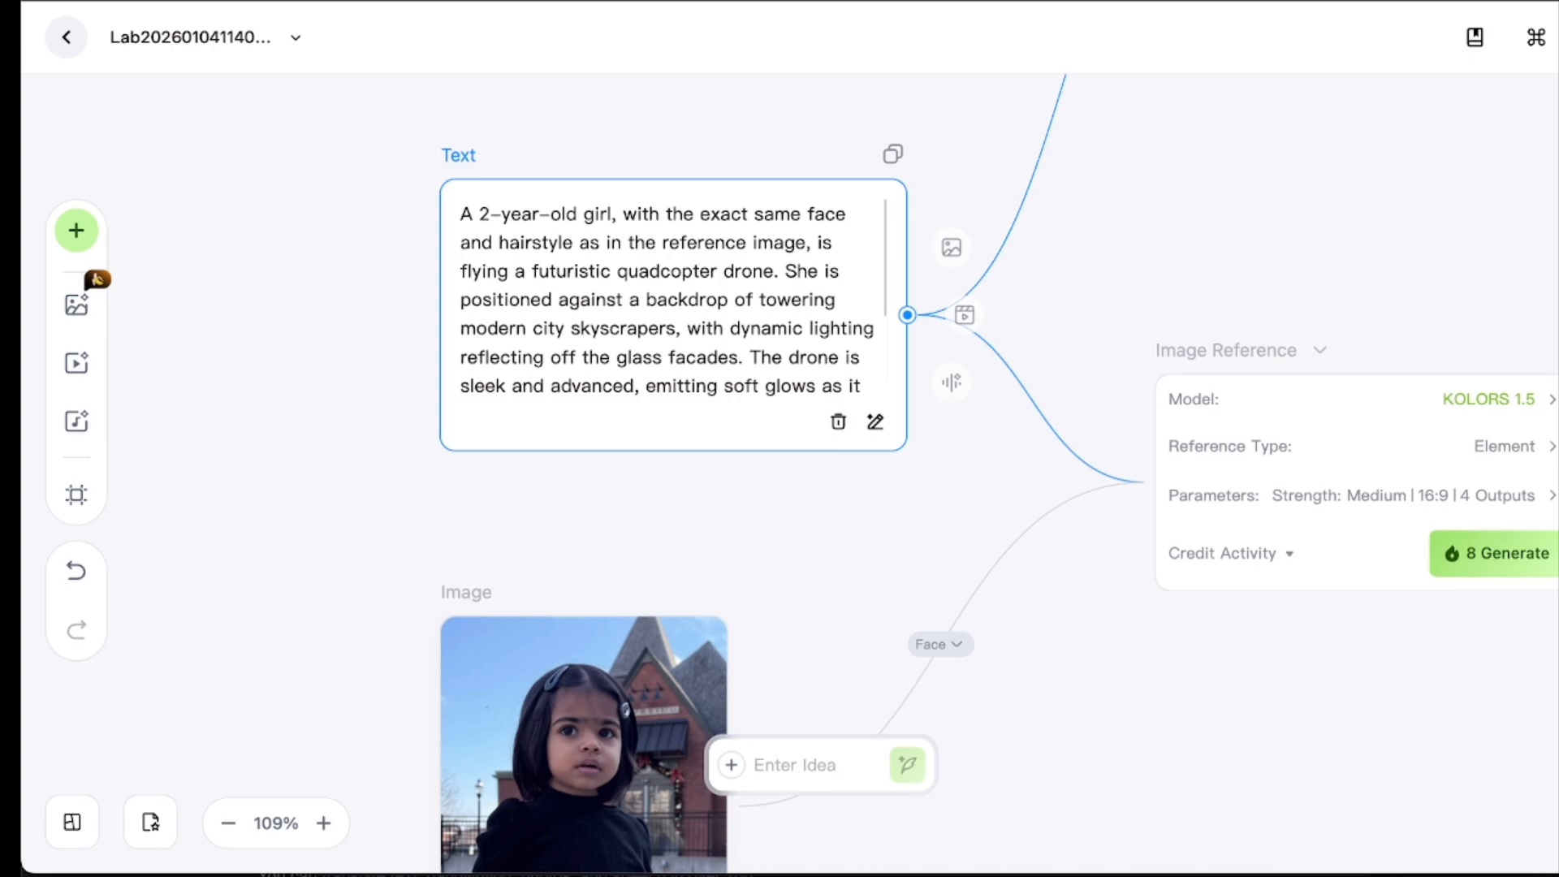
{"action": "type", "text": "on"}
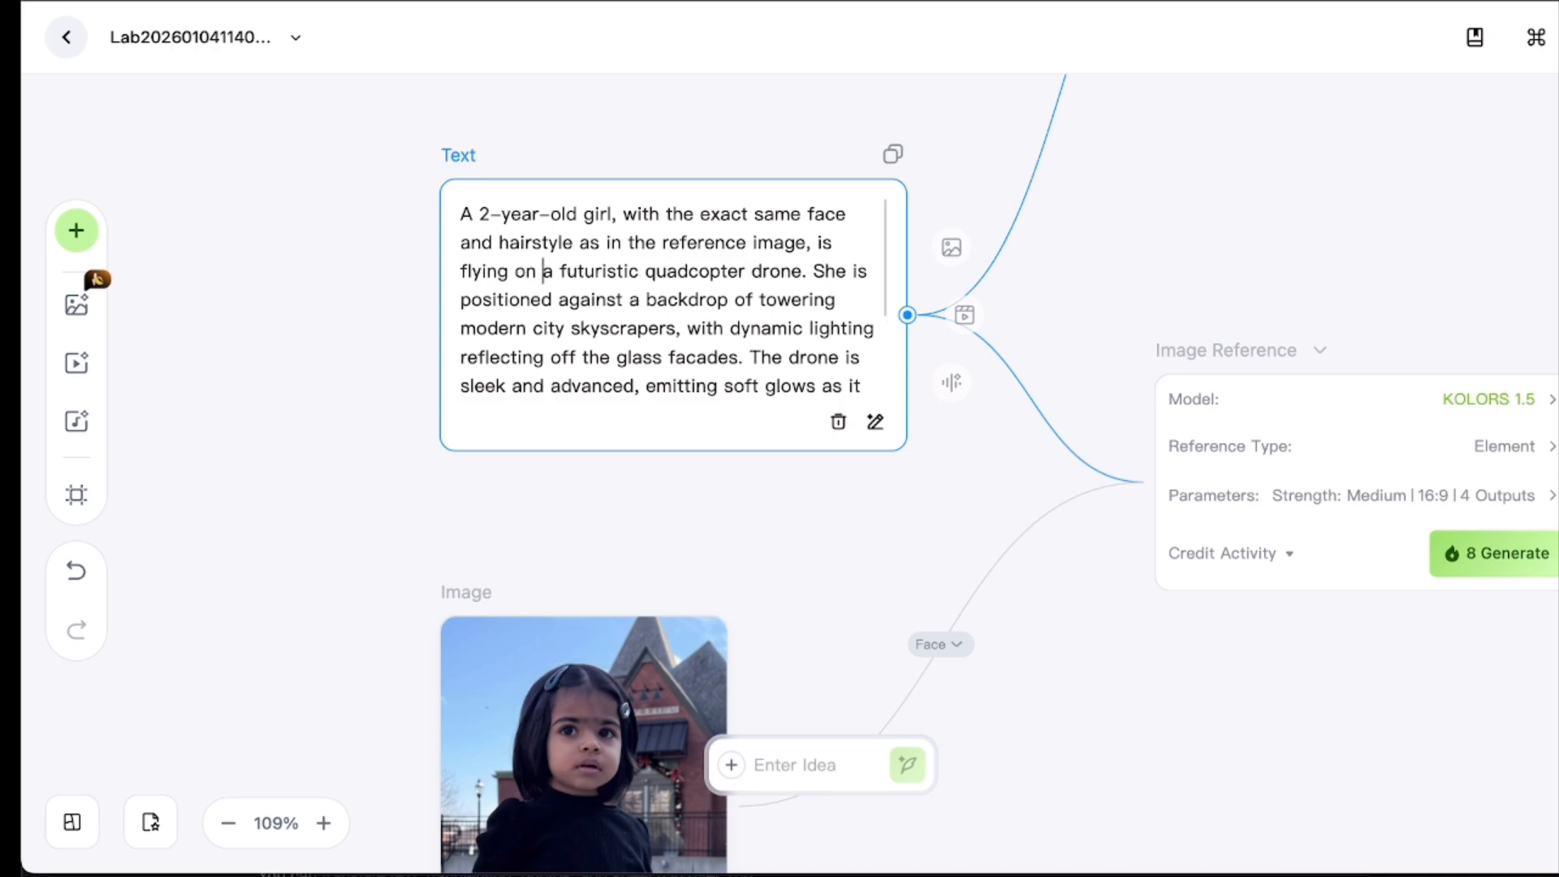
{"action": "left_click", "coordinate": [802, 270]}
{"action": "type", "text": ","}
{"action": "left_click", "coordinate": [536, 270]}
{"action": "double_click", "coordinate": [484, 271]}
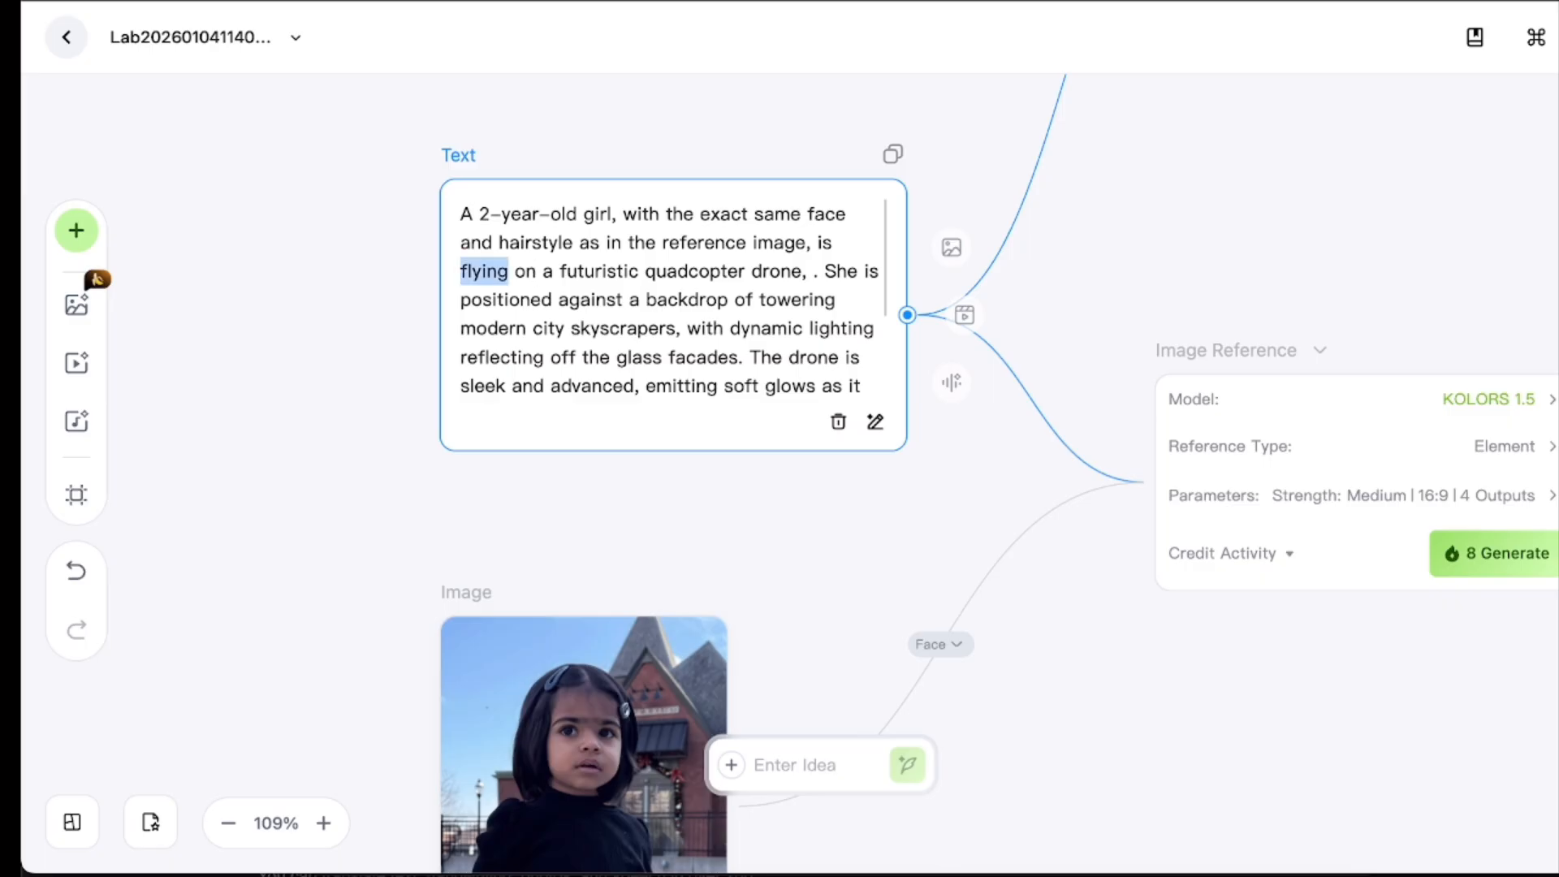
{"action": "type", "text": "riding"}
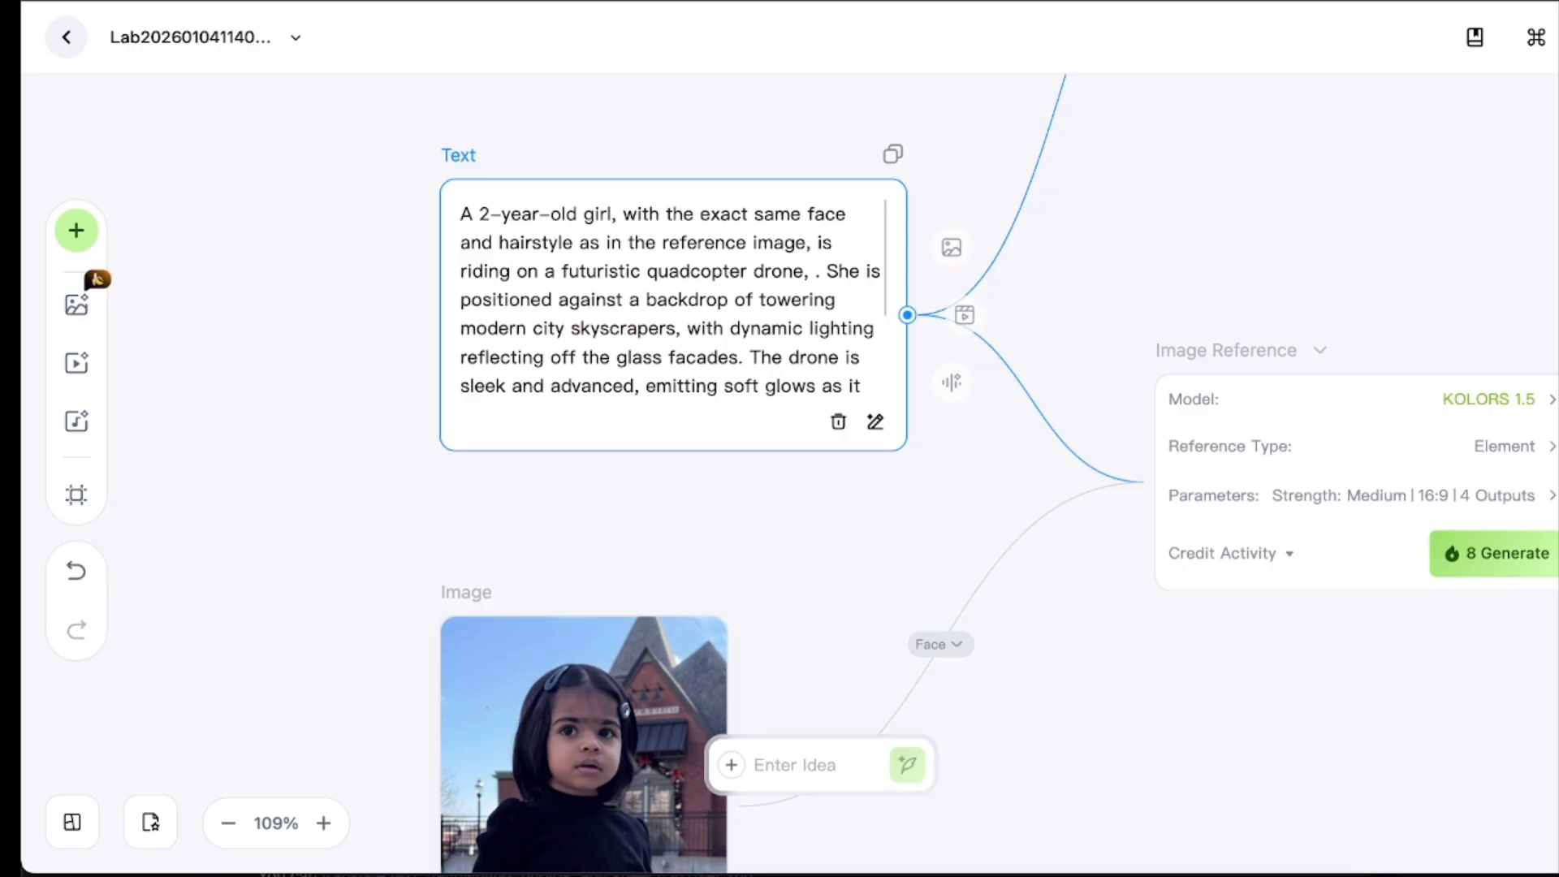
Extend the prompt's first sentence after "quadcopter drone," with "the drone have handle and seat like a bike."
{"action": "left_click", "coordinate": [816, 270]}
{"action": "type", "text": "th"}
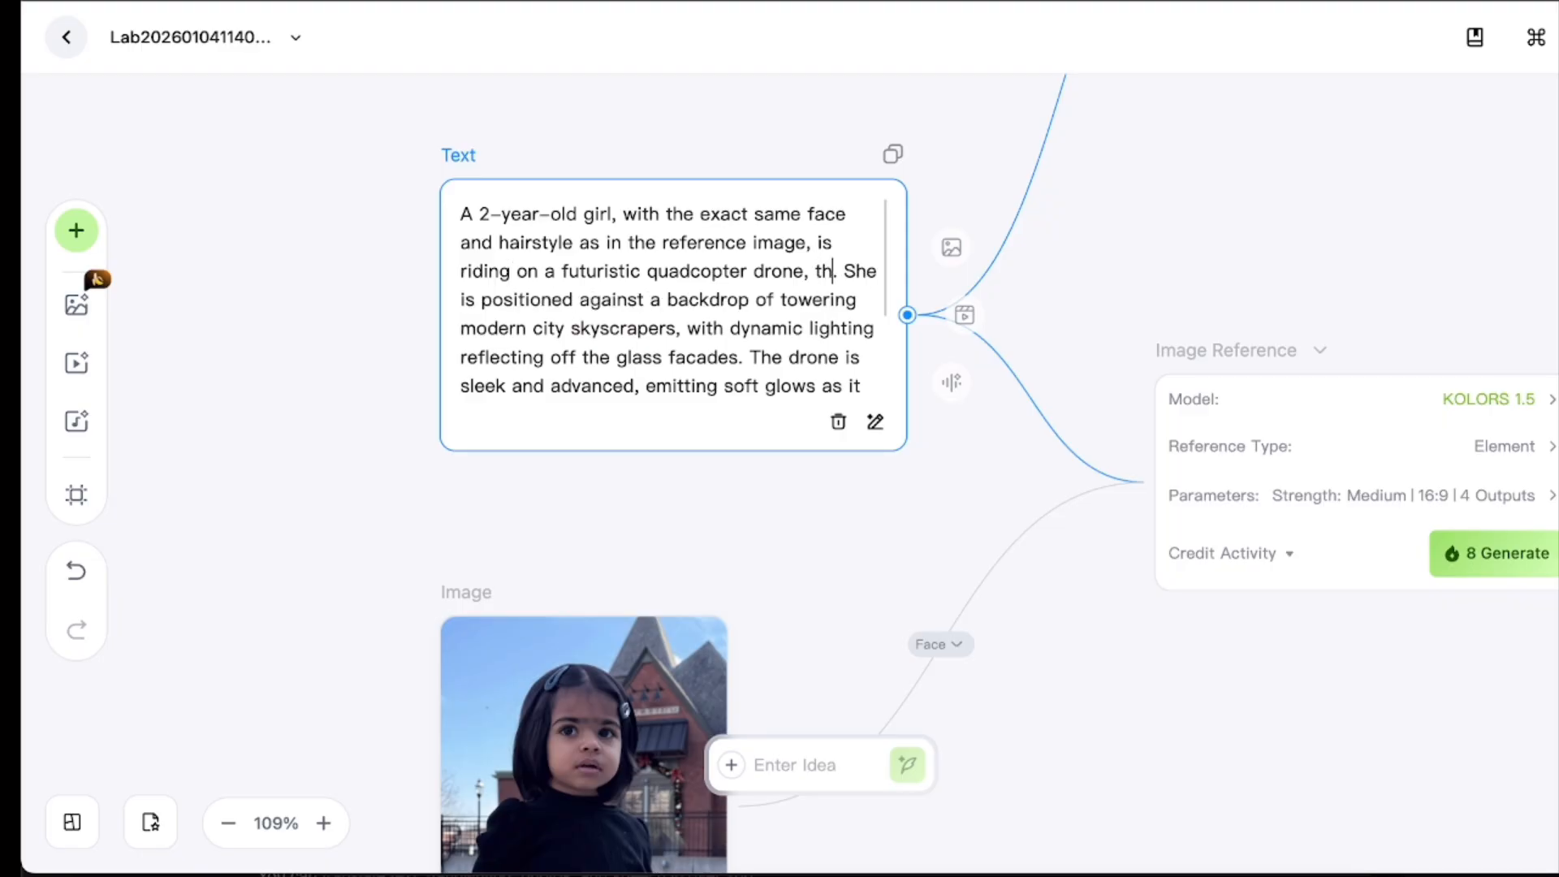
{"action": "type", "text": "e drone hav"}
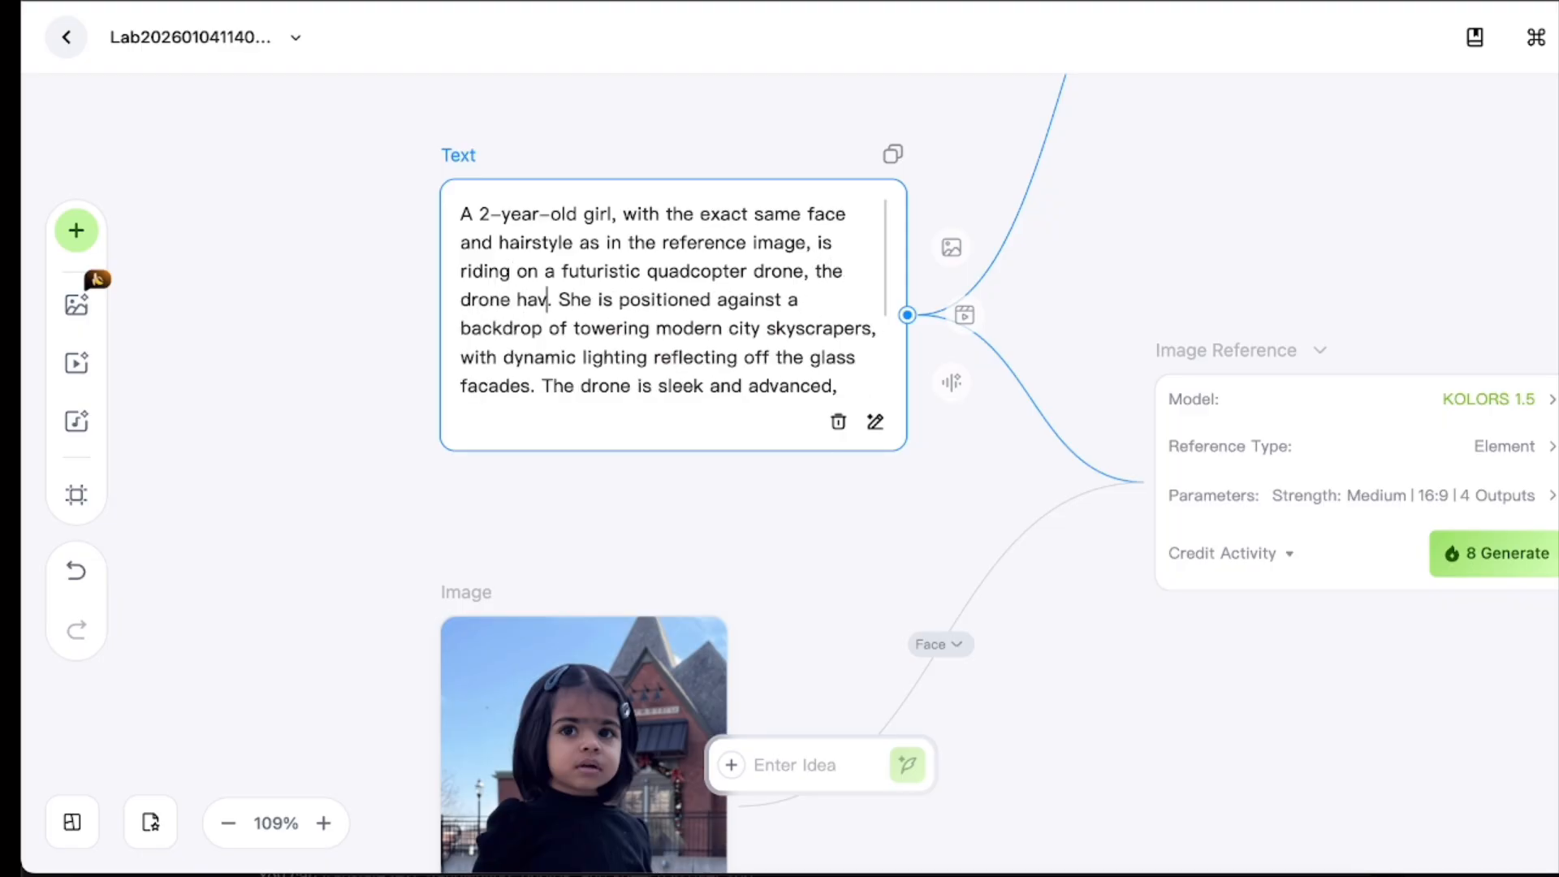
{"action": "type", "text": "e a"}
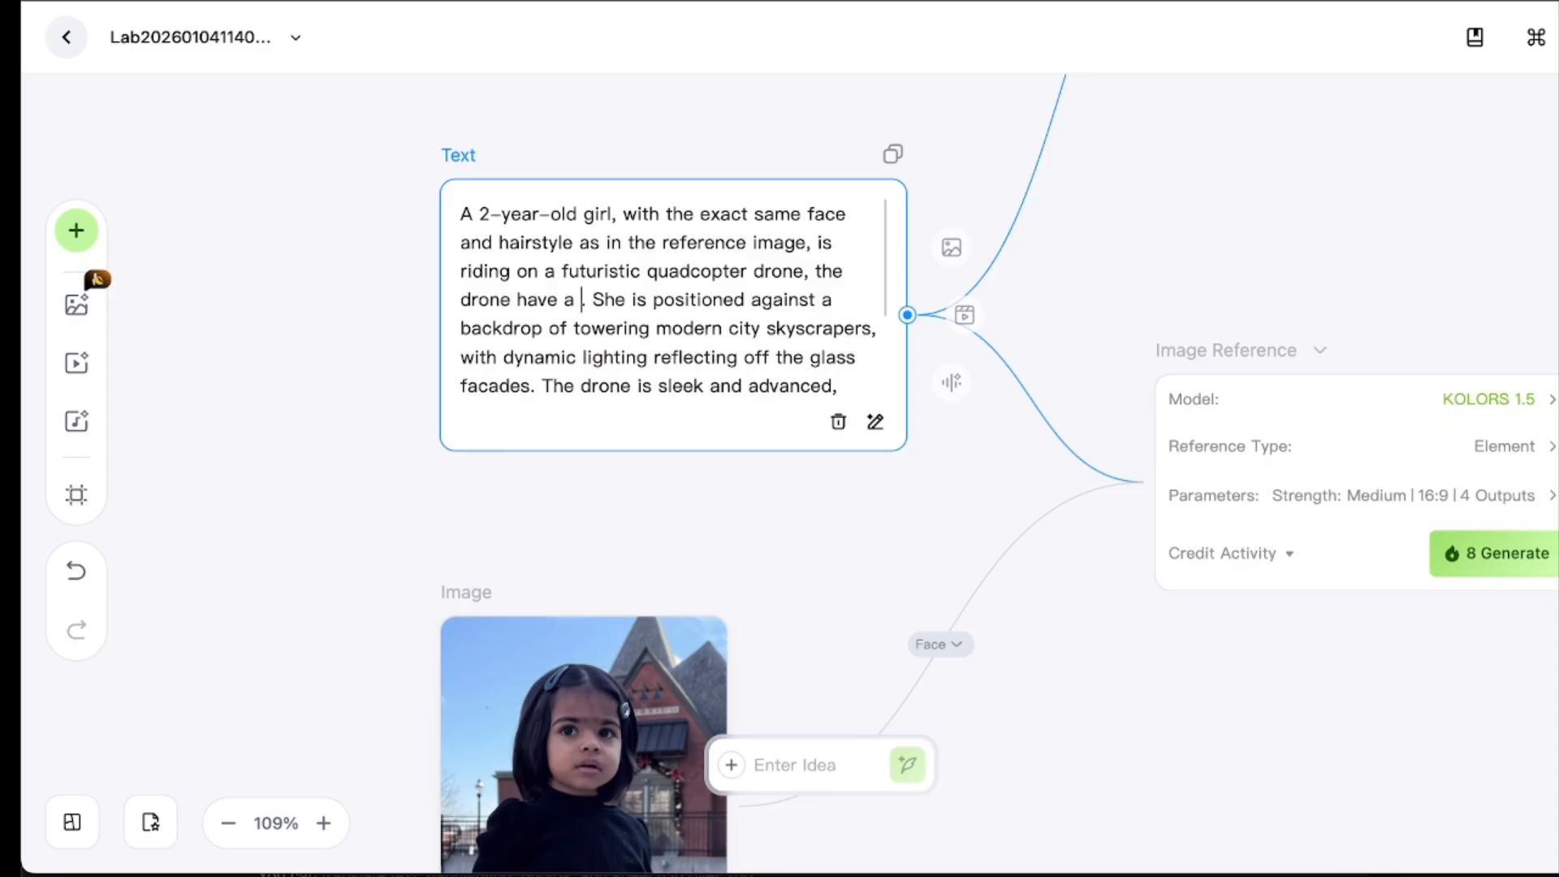
{"action": "key", "text": "BackSpace"}
{"action": "key", "text": "BackSpace"}
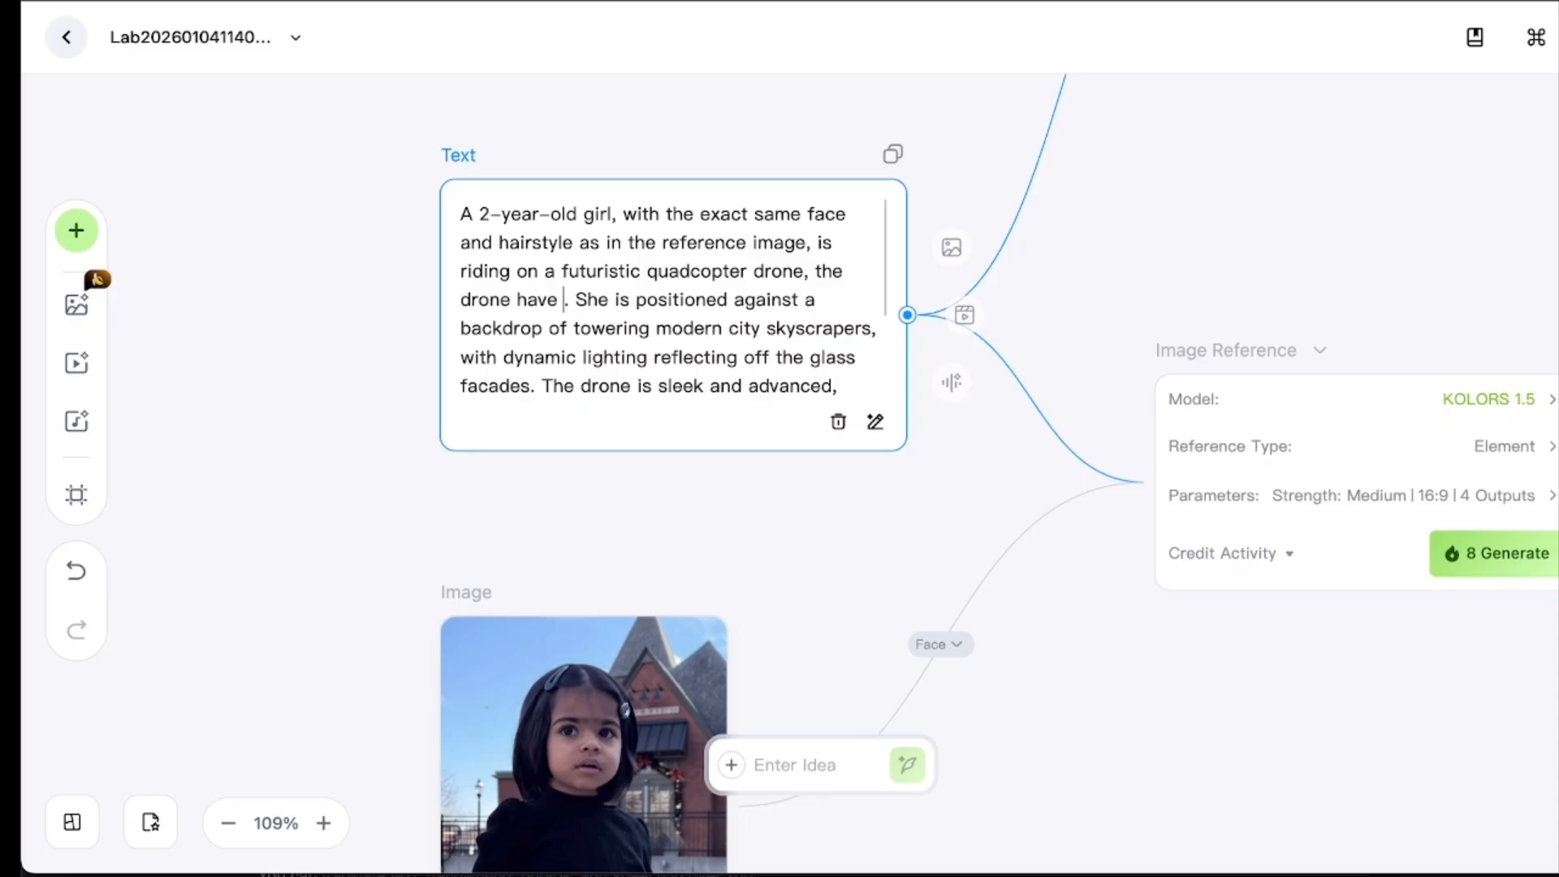
{"action": "type", "text": "handle and "}
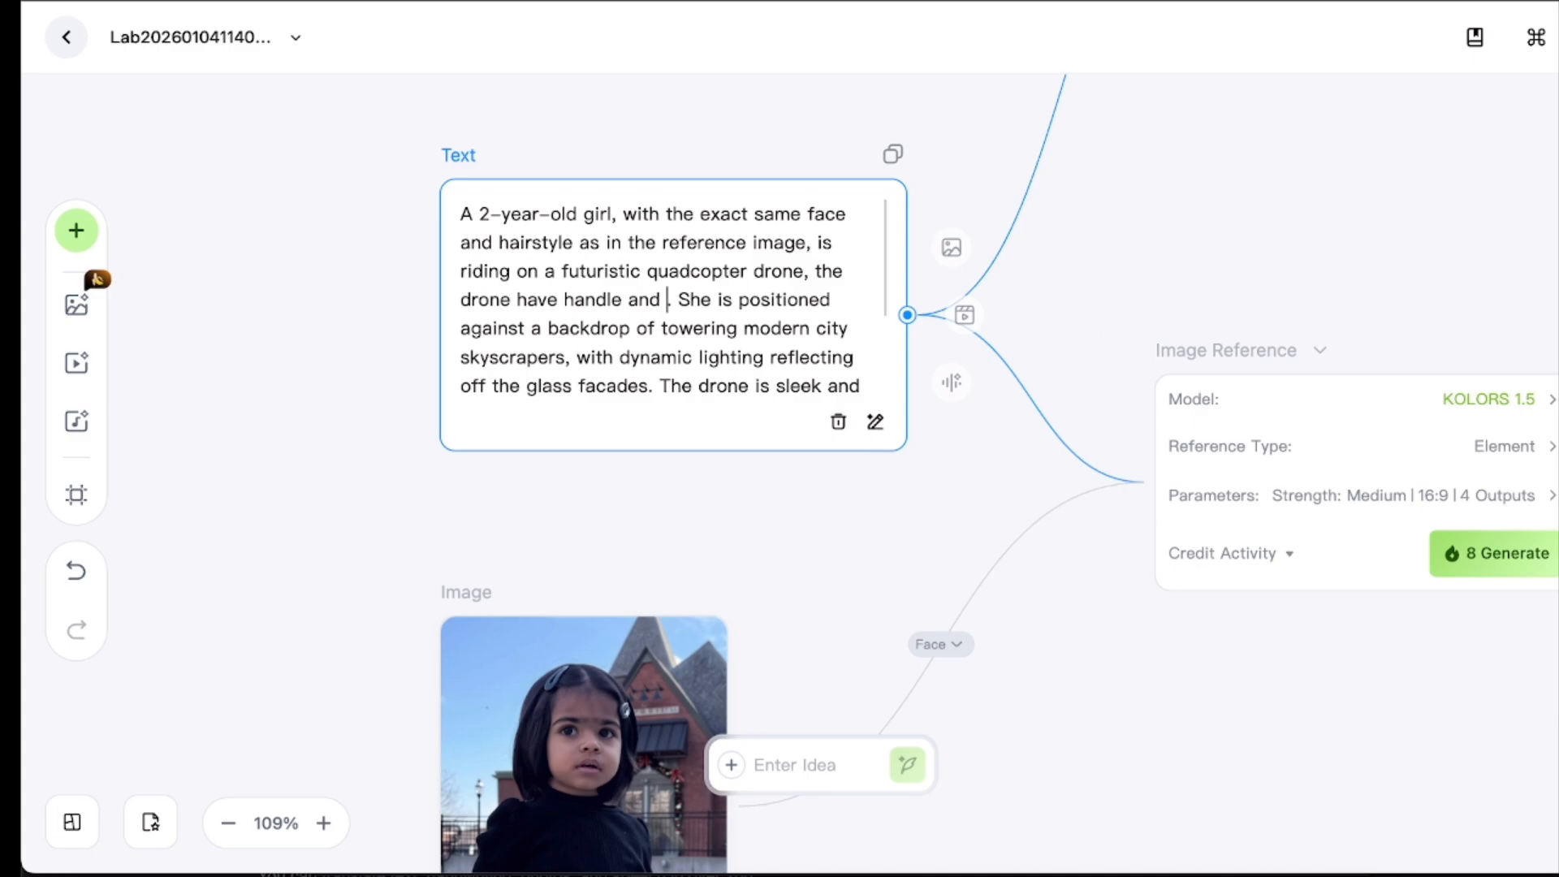
{"action": "type", "text": "seat like a"}
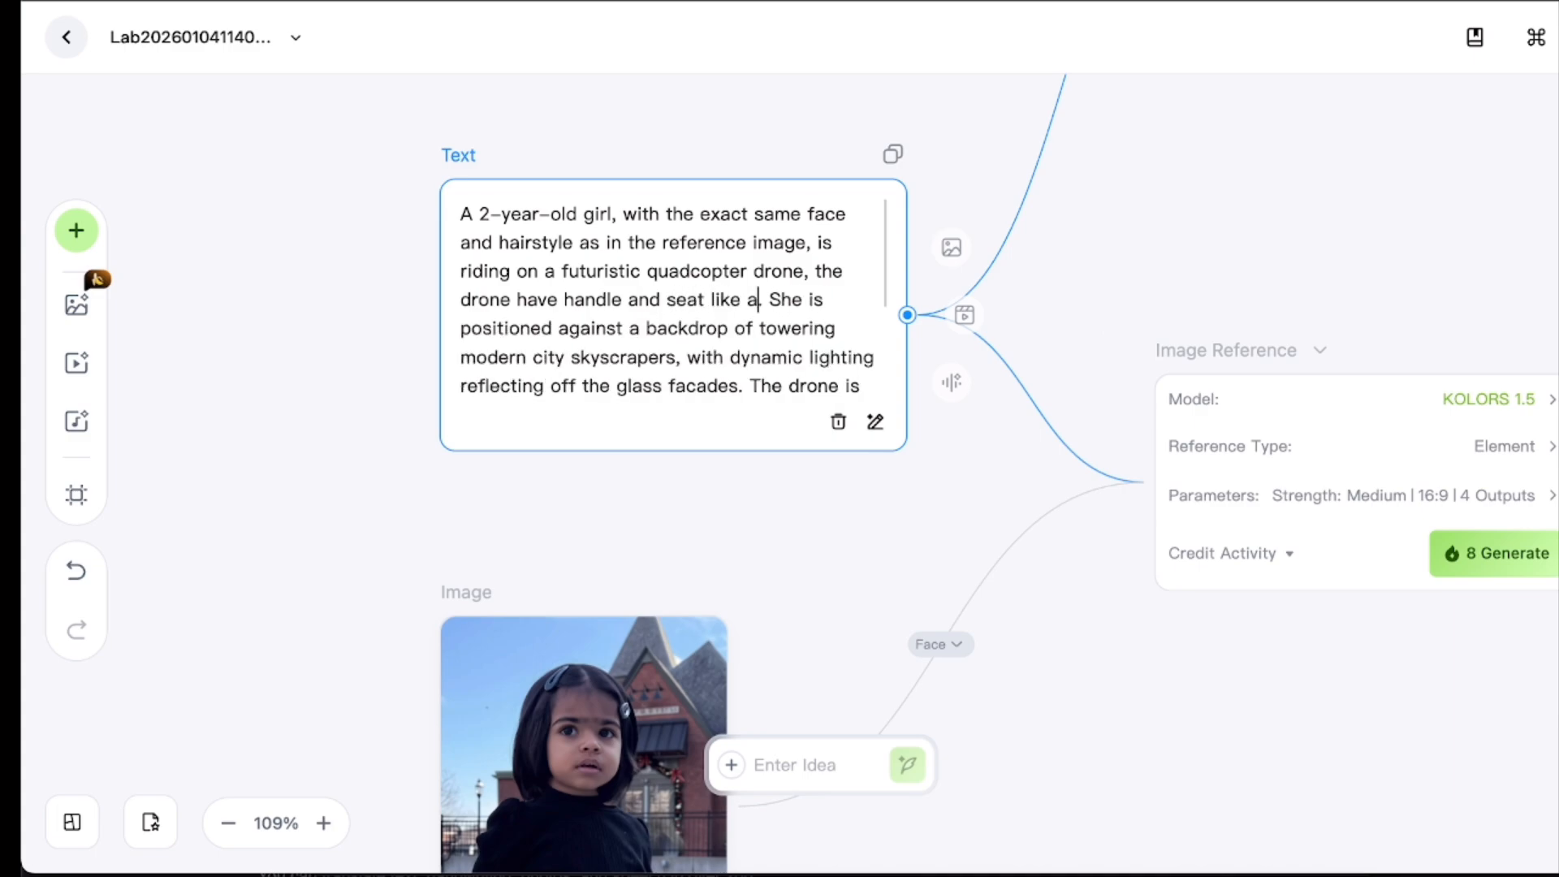
{"action": "type", "text": " bike."}
Replace "against a backdrop of" with "between" in the prompt sentence about the towering modern city skyscrapers
{"action": "scroll", "coordinate": [673, 300], "scroll_direction": "down", "scroll_amount": 3}
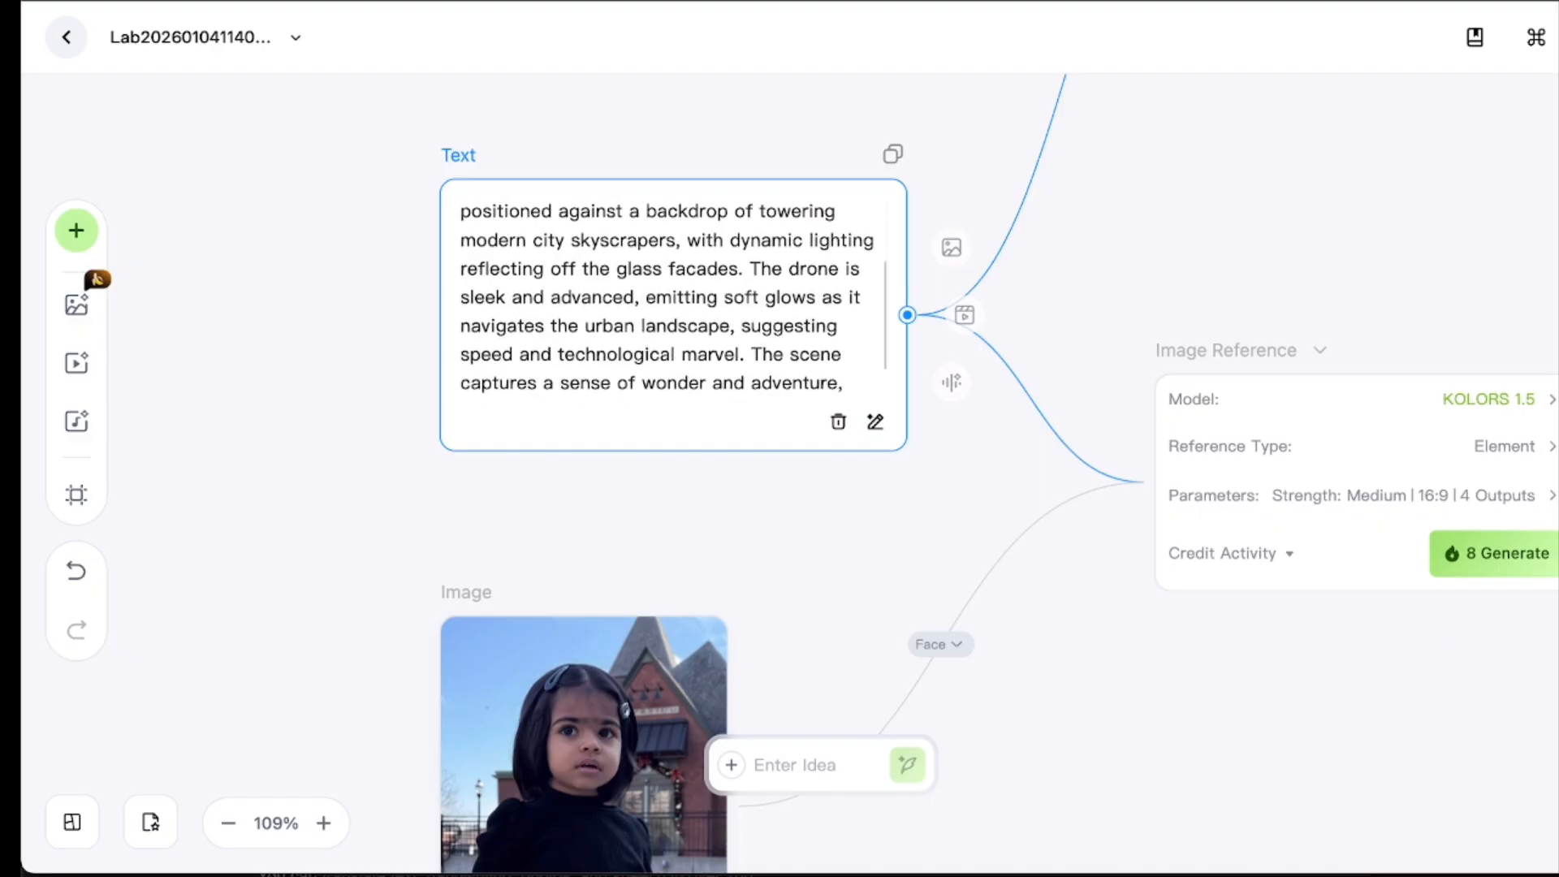
{"action": "scroll", "coordinate": [673, 301], "scroll_direction": "up", "scroll_amount": 2}
{"action": "left_click", "coordinate": [521, 275]}
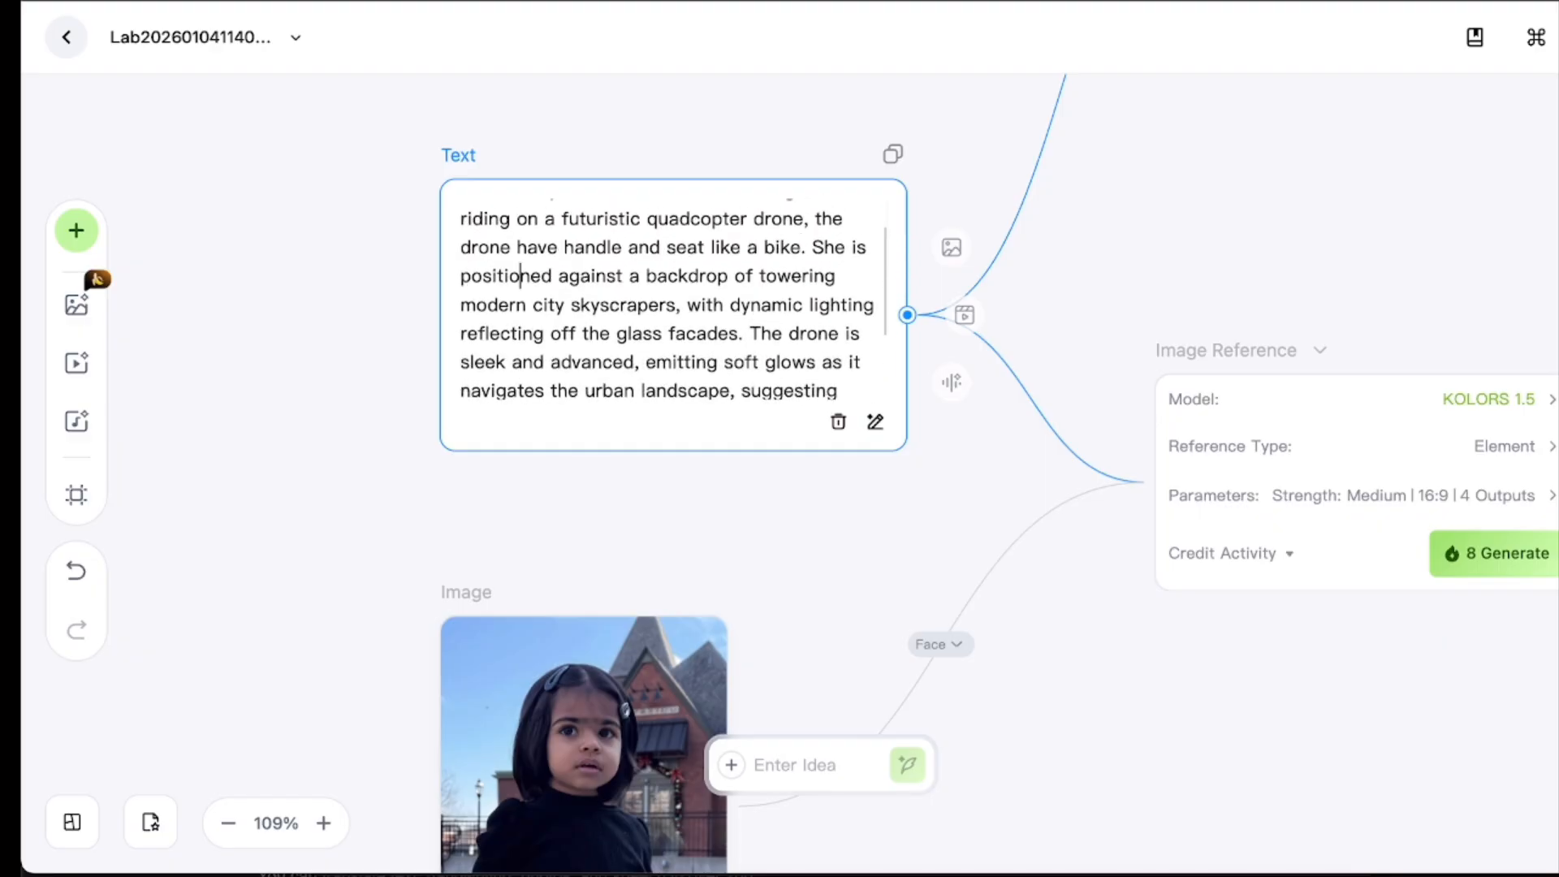
{"action": "double_click", "coordinate": [521, 275]}
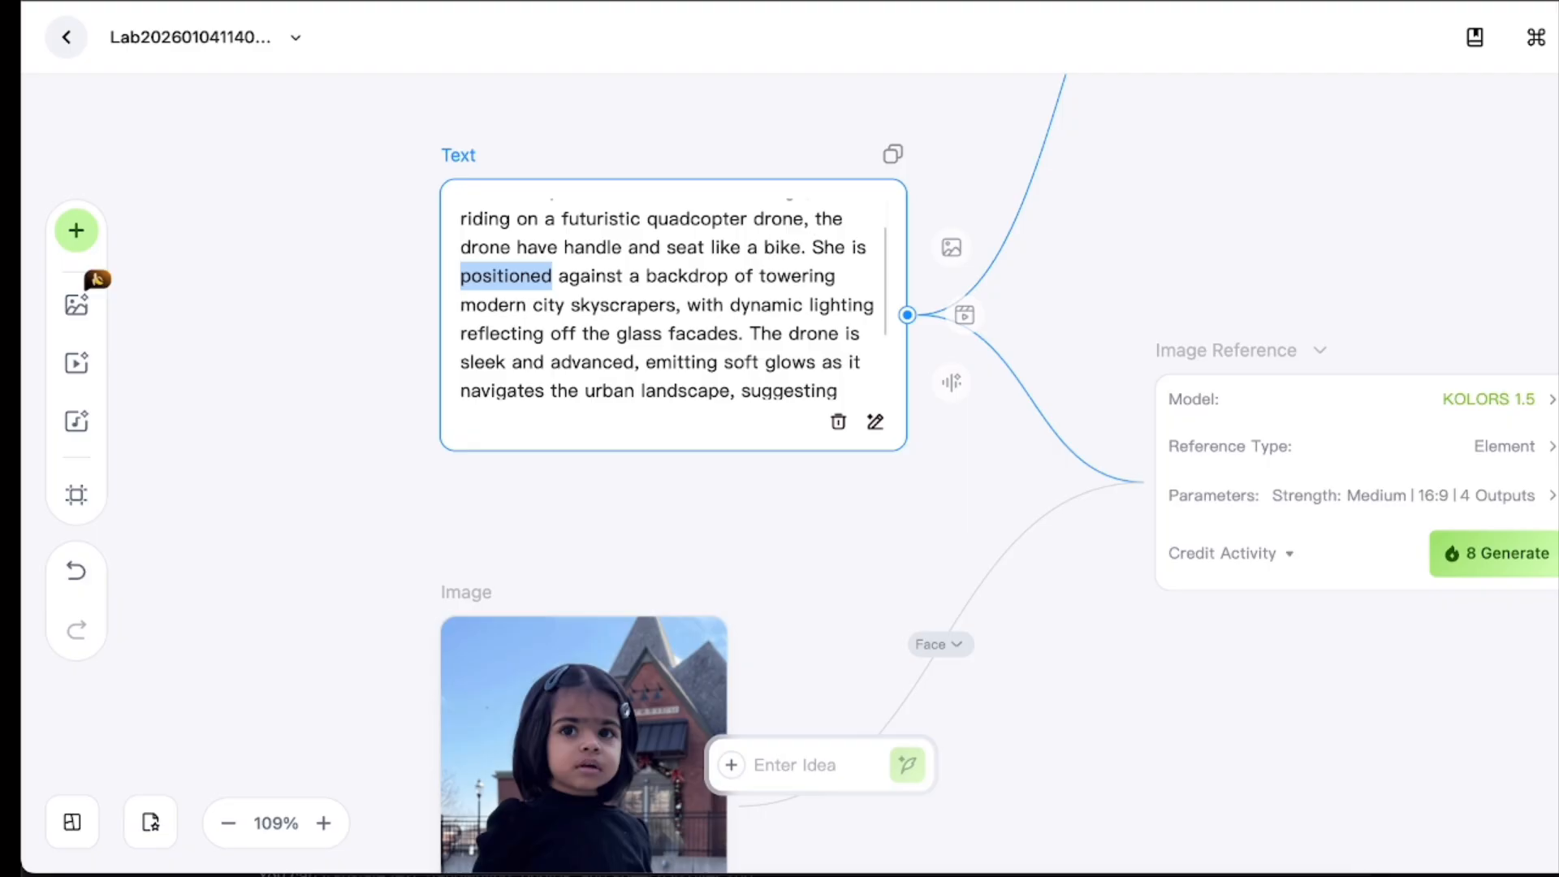
{"action": "left_click", "coordinate": [570, 275]}
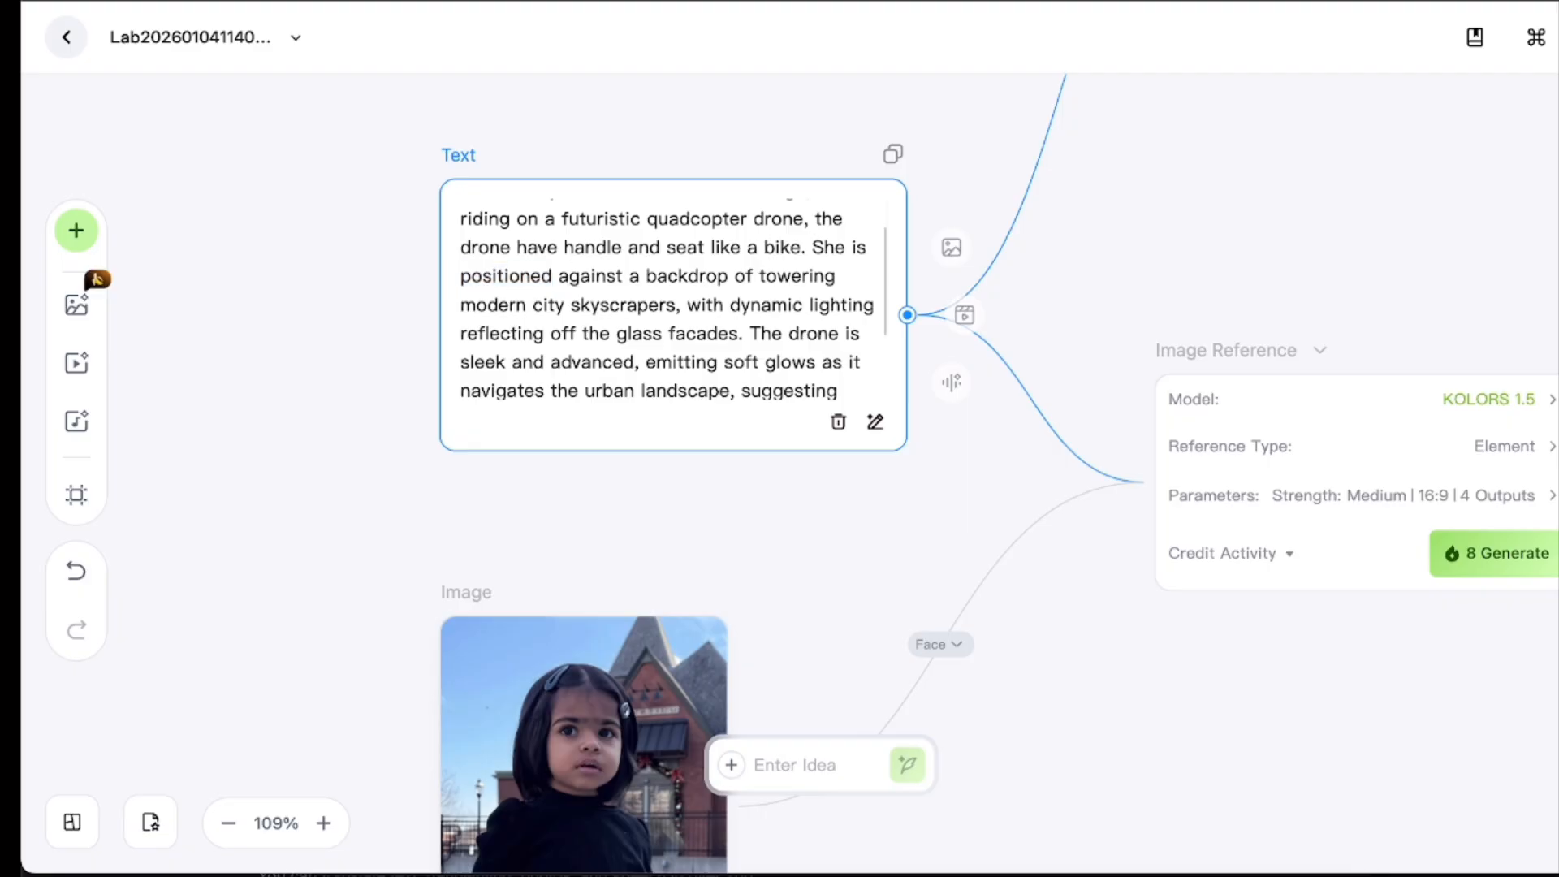
{"action": "left_click_drag", "start_coordinate": [558, 276], "coordinate": [753, 276]}
{"action": "type", "text": "between"}
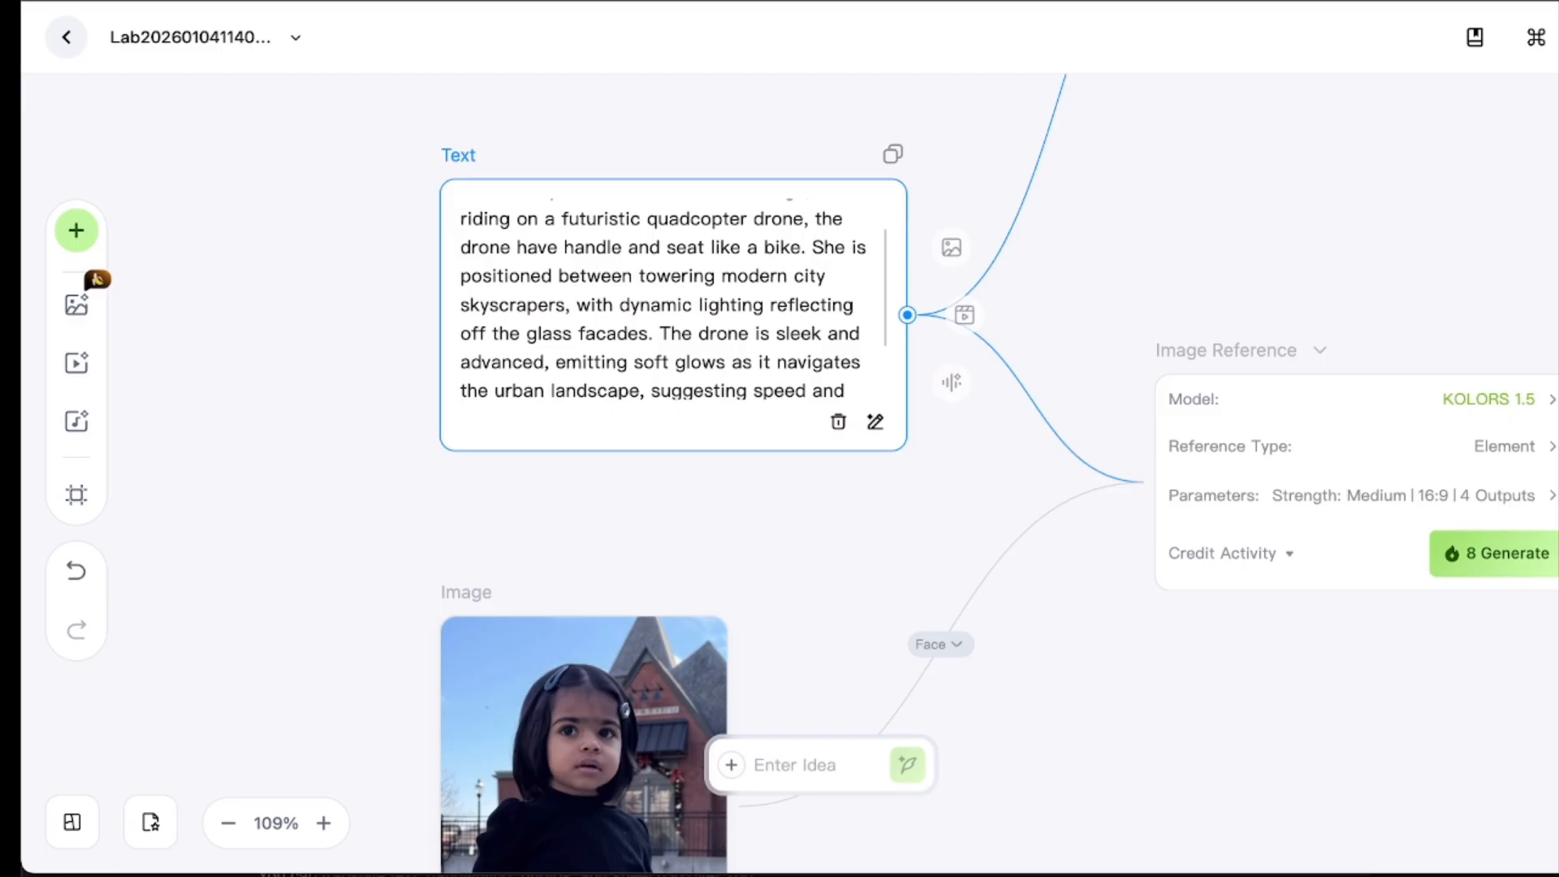
Check the rest of the revised prompt and generate a new batch of images from the Image Reference node
{"action": "scroll", "coordinate": [672, 304], "scroll_direction": "down", "scroll_amount": 1}
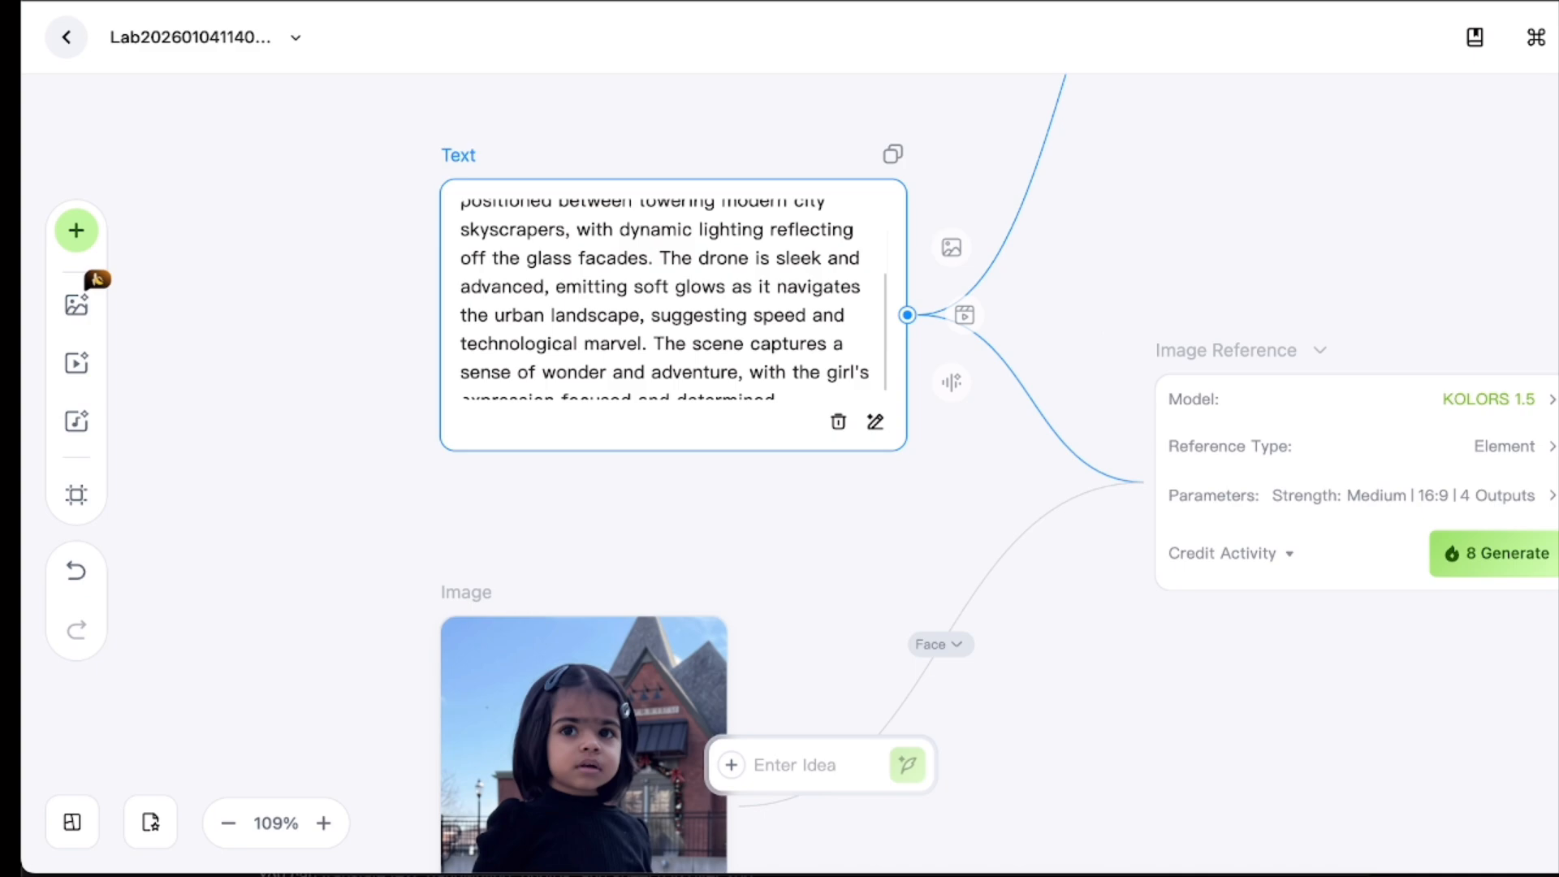
{"action": "scroll", "coordinate": [672, 305], "scroll_direction": "down", "scroll_amount": 1}
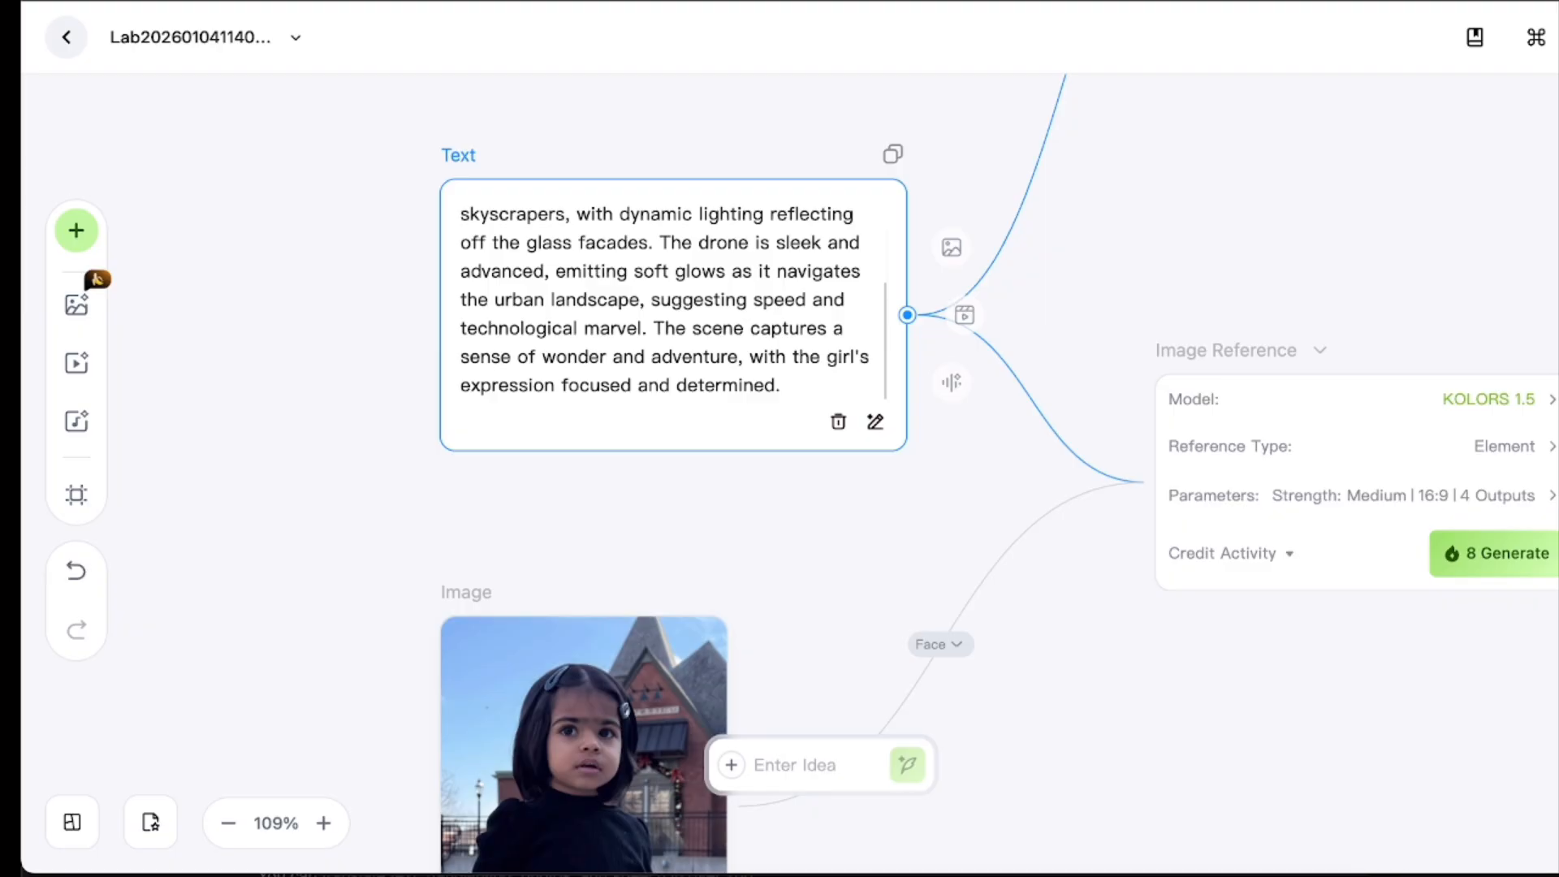
{"action": "scroll", "coordinate": [811, 475], "scroll_direction": "right", "scroll_amount": 3}
{"action": "left_click", "coordinate": [1350, 510]}
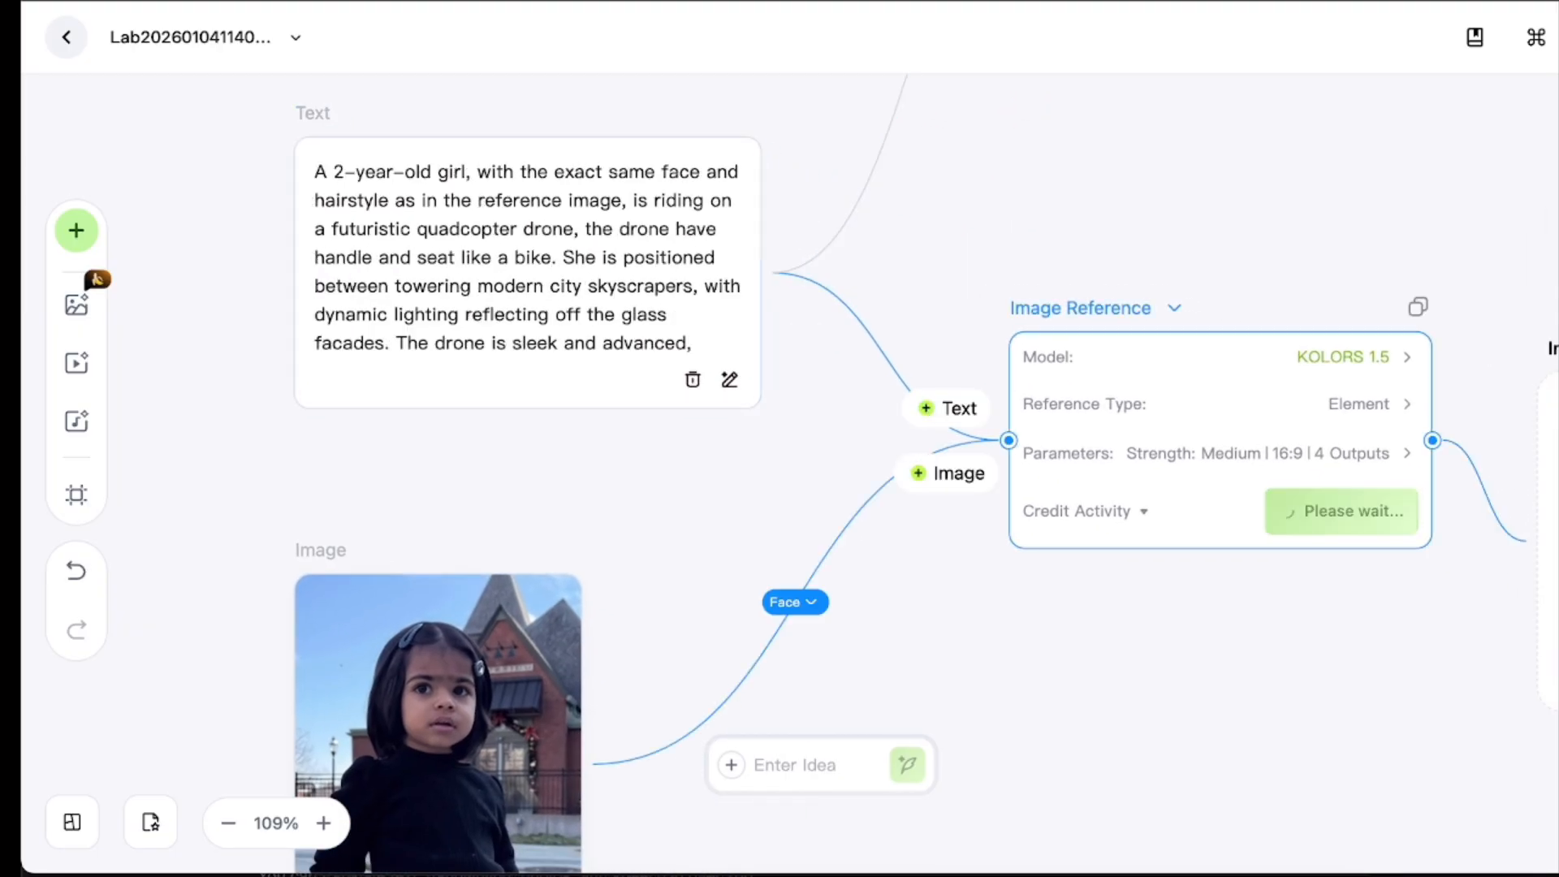
Follow the second batch of four images as it generates and compare it with the first batch
{"action": "scroll", "coordinate": [811, 475], "scroll_direction": "right", "scroll_amount": 3}
{"action": "scroll", "coordinate": [812, 475], "scroll_direction": "right", "scroll_amount": 8}
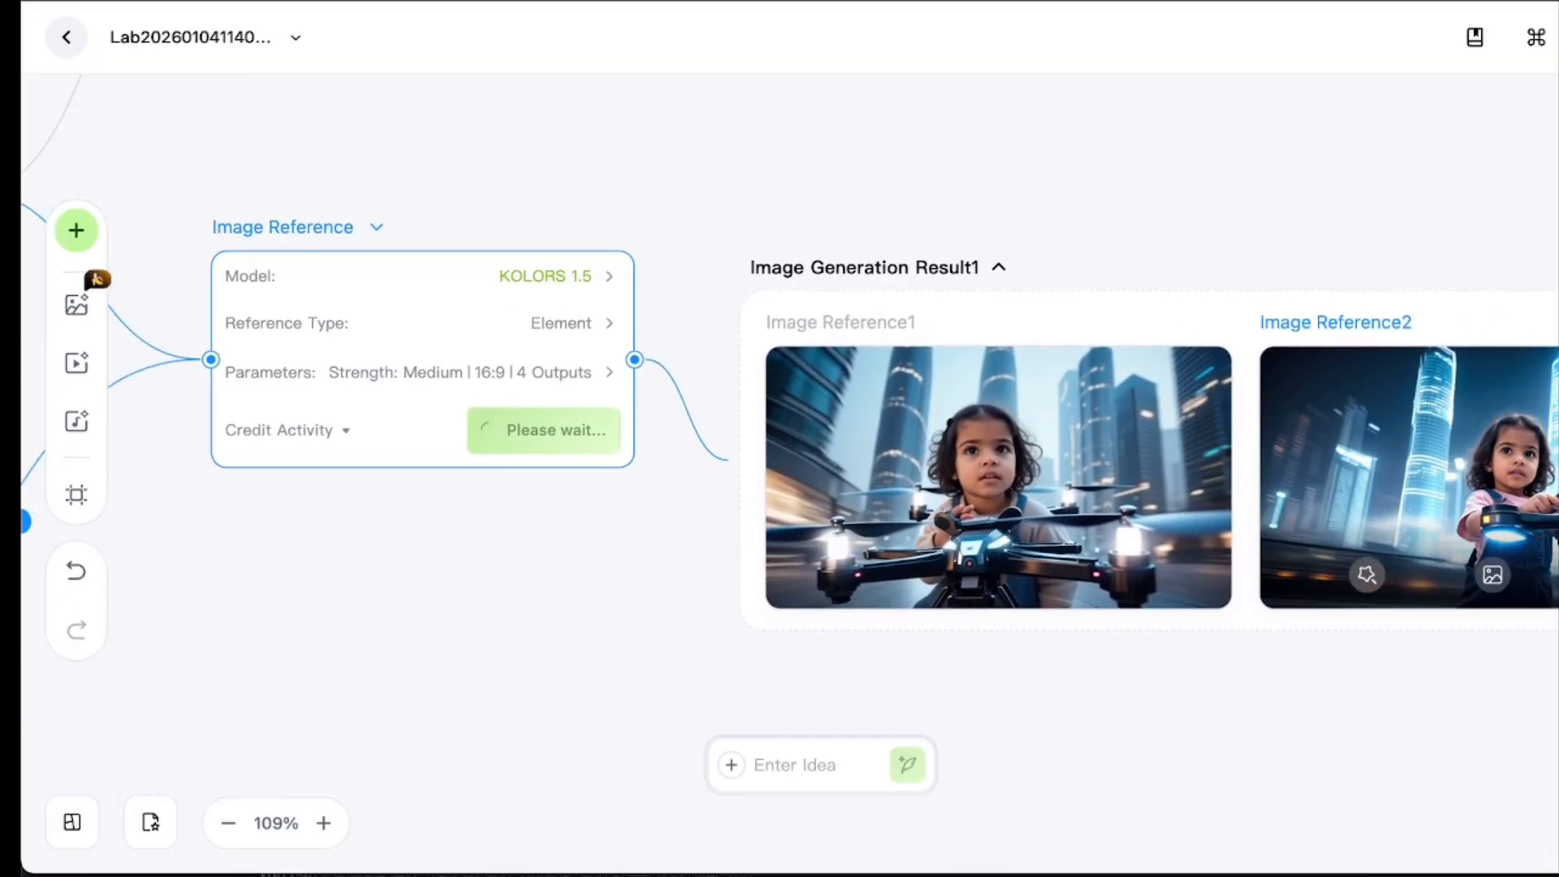
{"action": "scroll", "coordinate": [594, 418], "scroll_direction": "down", "scroll_amount": 5}
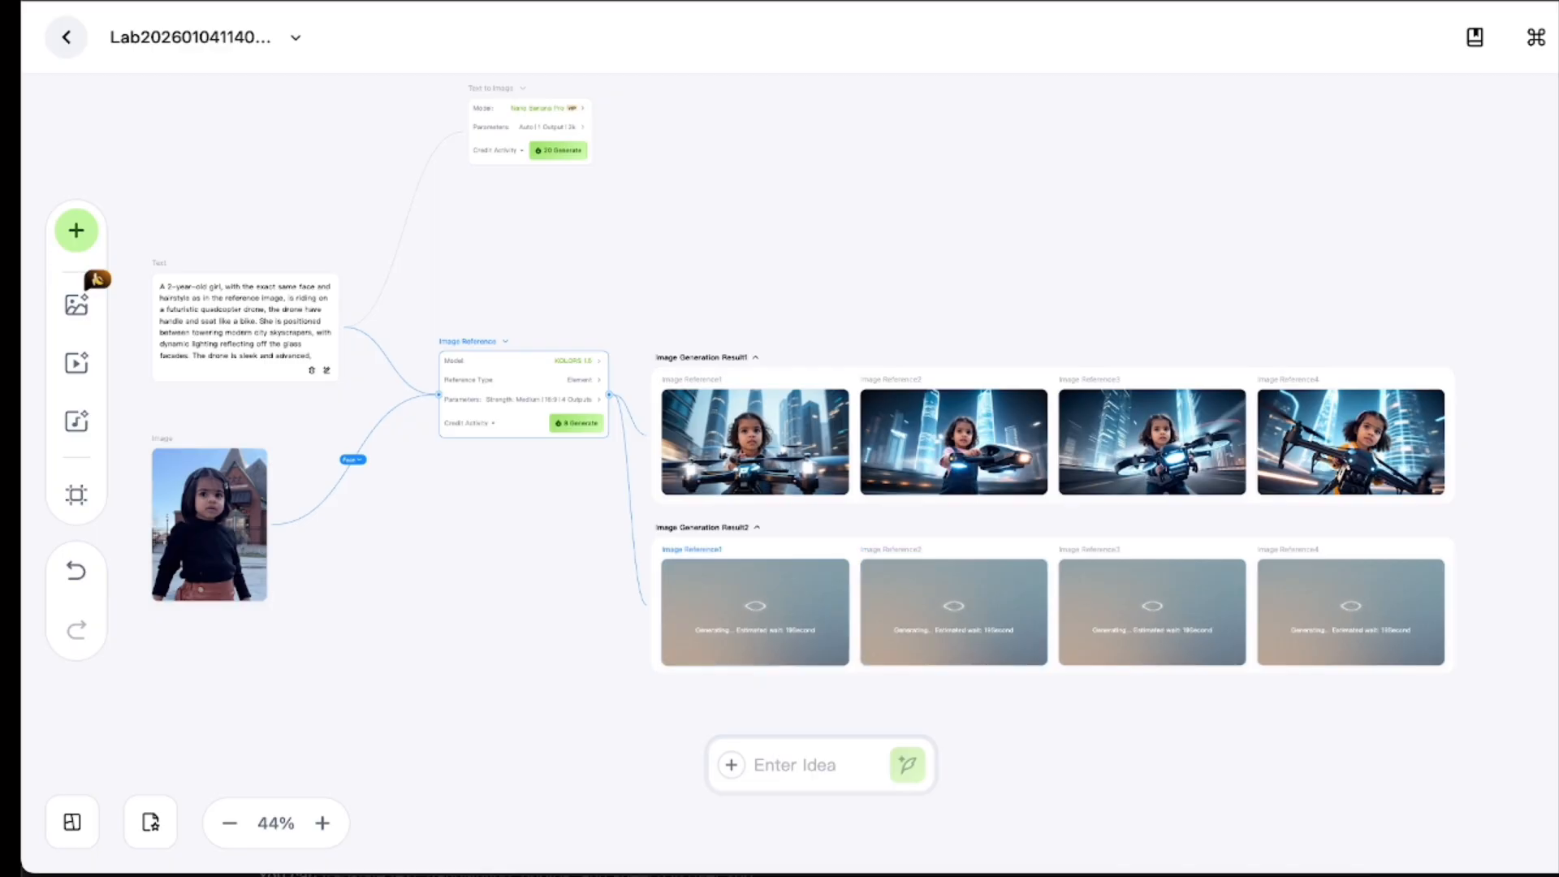
{"action": "scroll", "coordinate": [802, 371], "scroll_direction": "down", "scroll_amount": 2}
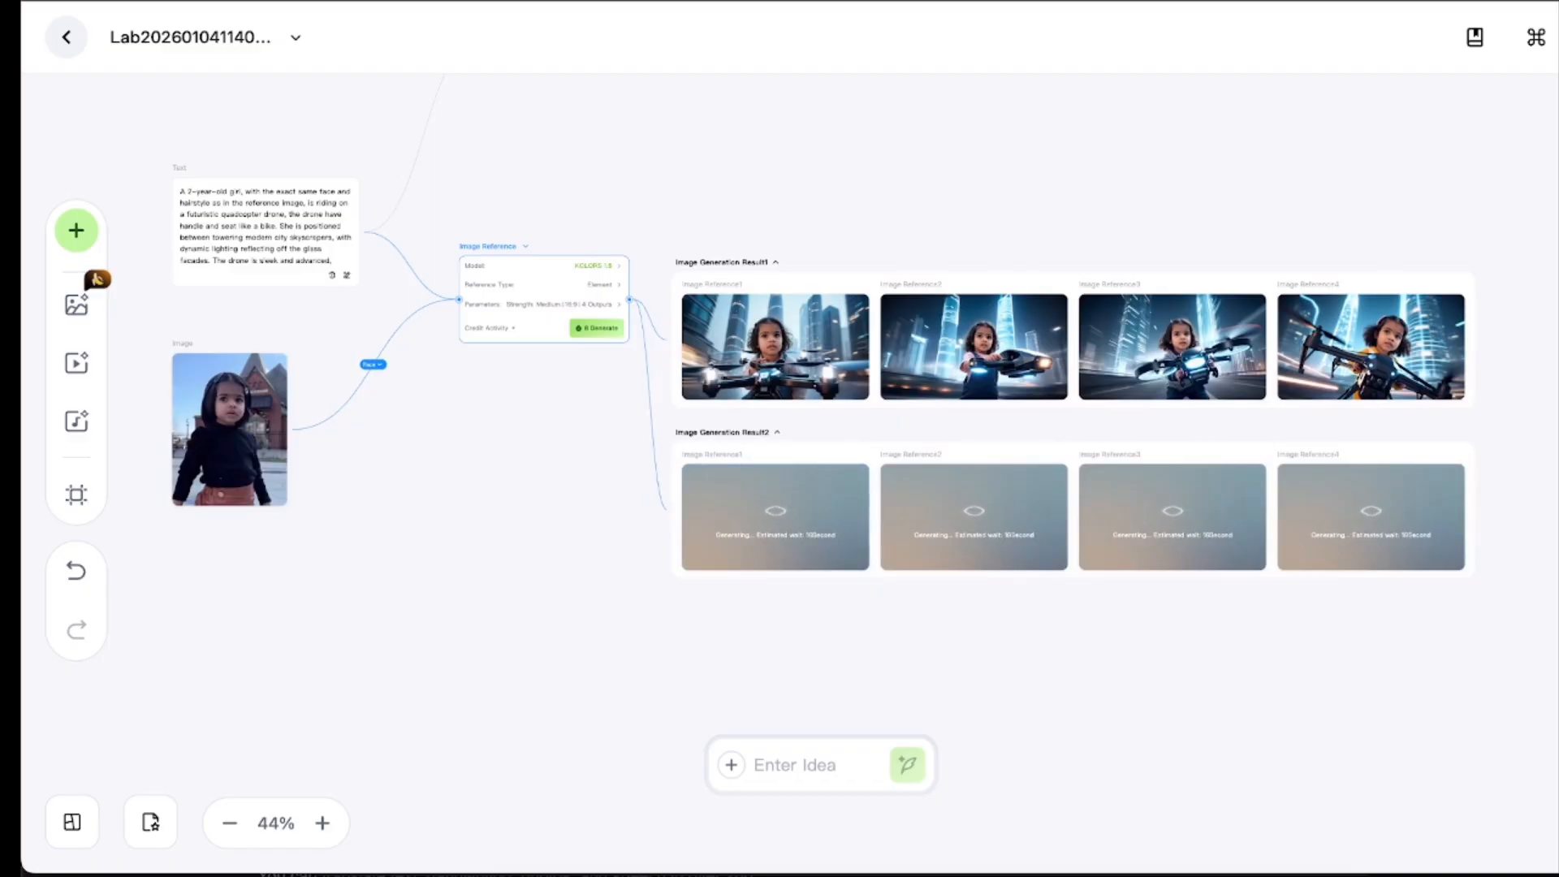
{"action": "scroll", "coordinate": [802, 371], "scroll_direction": "down", "scroll_amount": 2}
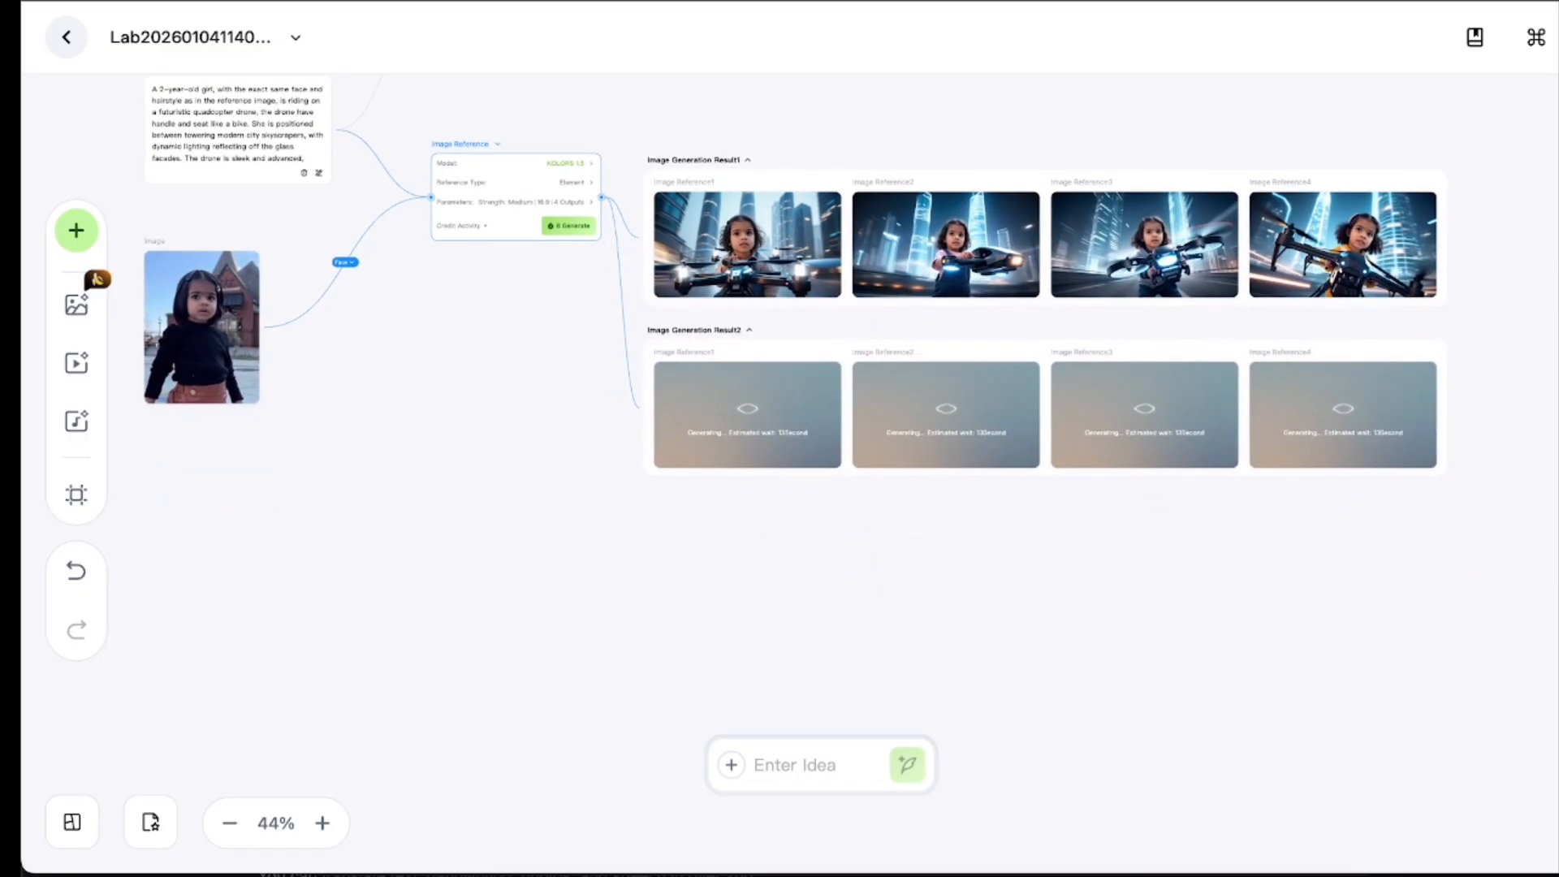
{"action": "scroll", "coordinate": [806, 475], "scroll_direction": "up", "scroll_amount": 3}
{"action": "scroll", "coordinate": [793, 479], "scroll_direction": "up", "scroll_amount": 2}
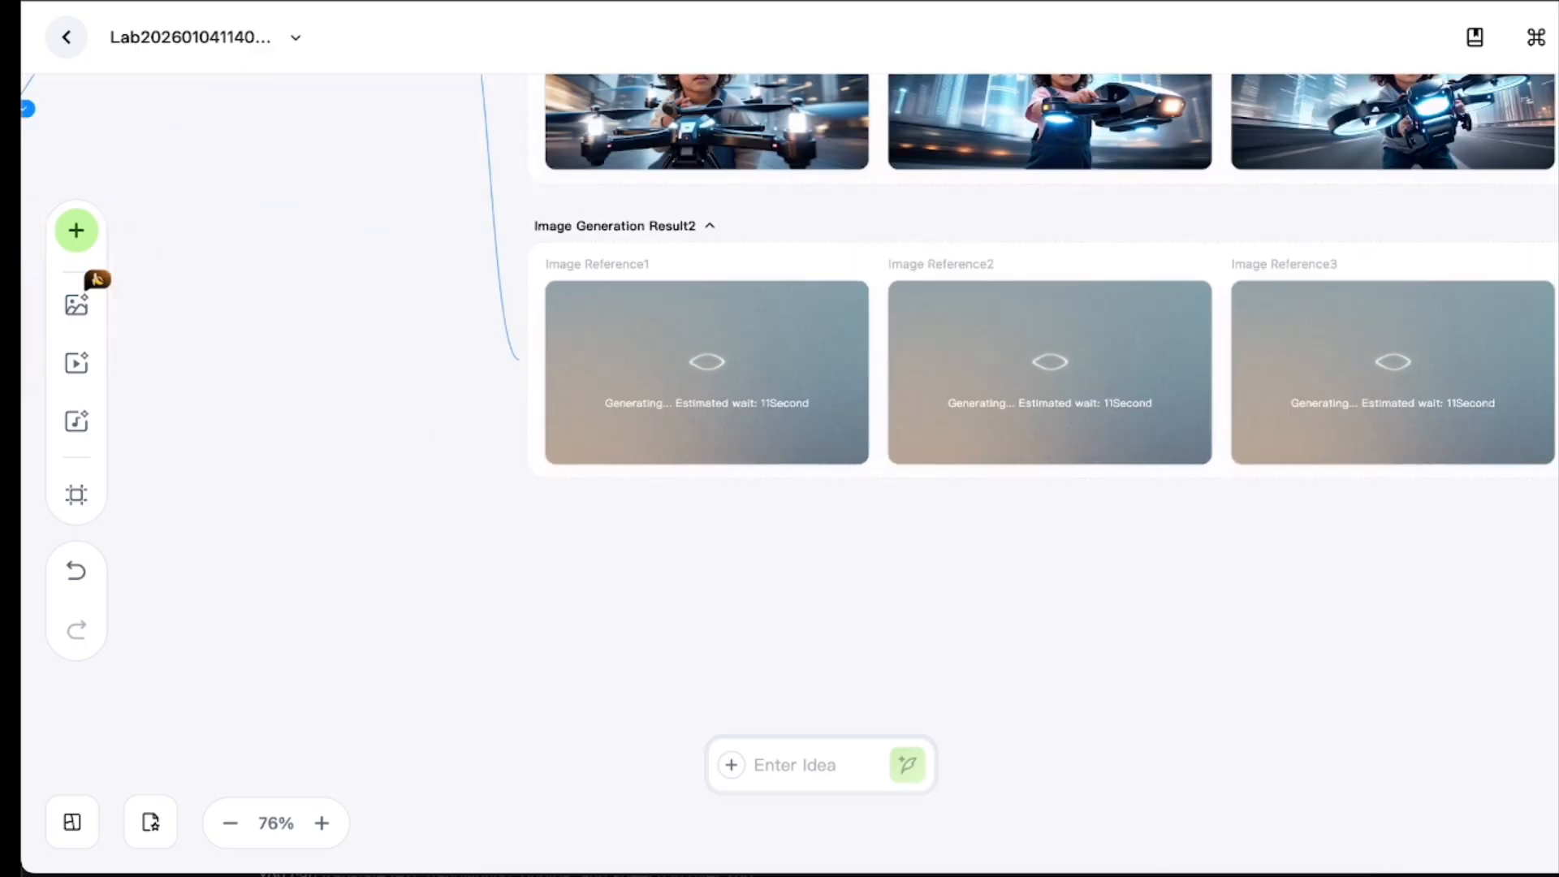
{"action": "scroll", "coordinate": [793, 479], "scroll_direction": "right", "scroll_amount": 3}
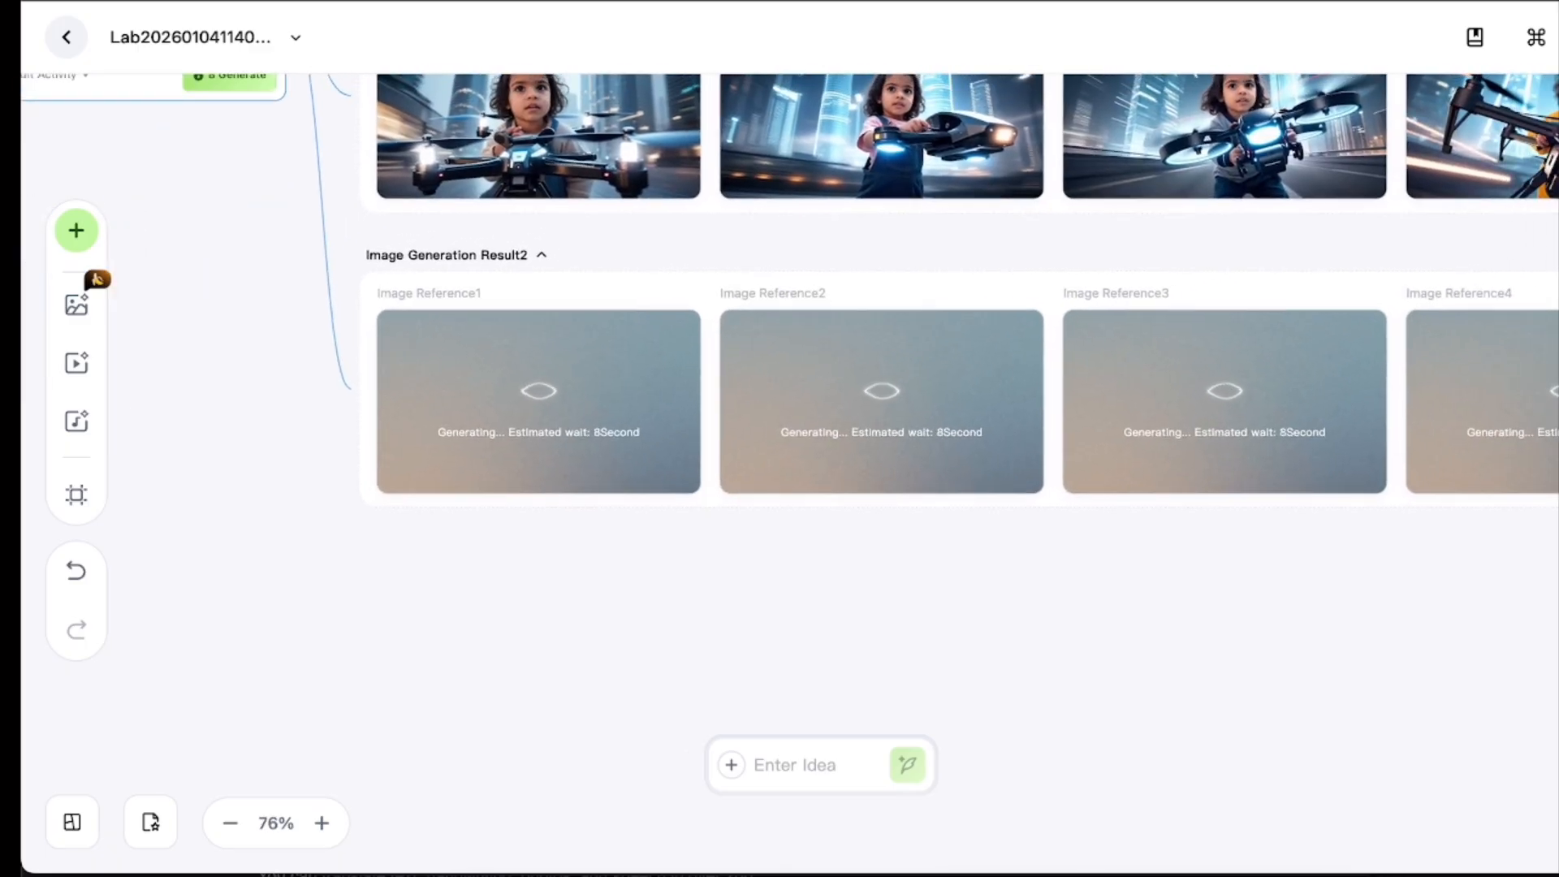
{"action": "scroll", "coordinate": [793, 479], "scroll_direction": "up", "scroll_amount": 3}
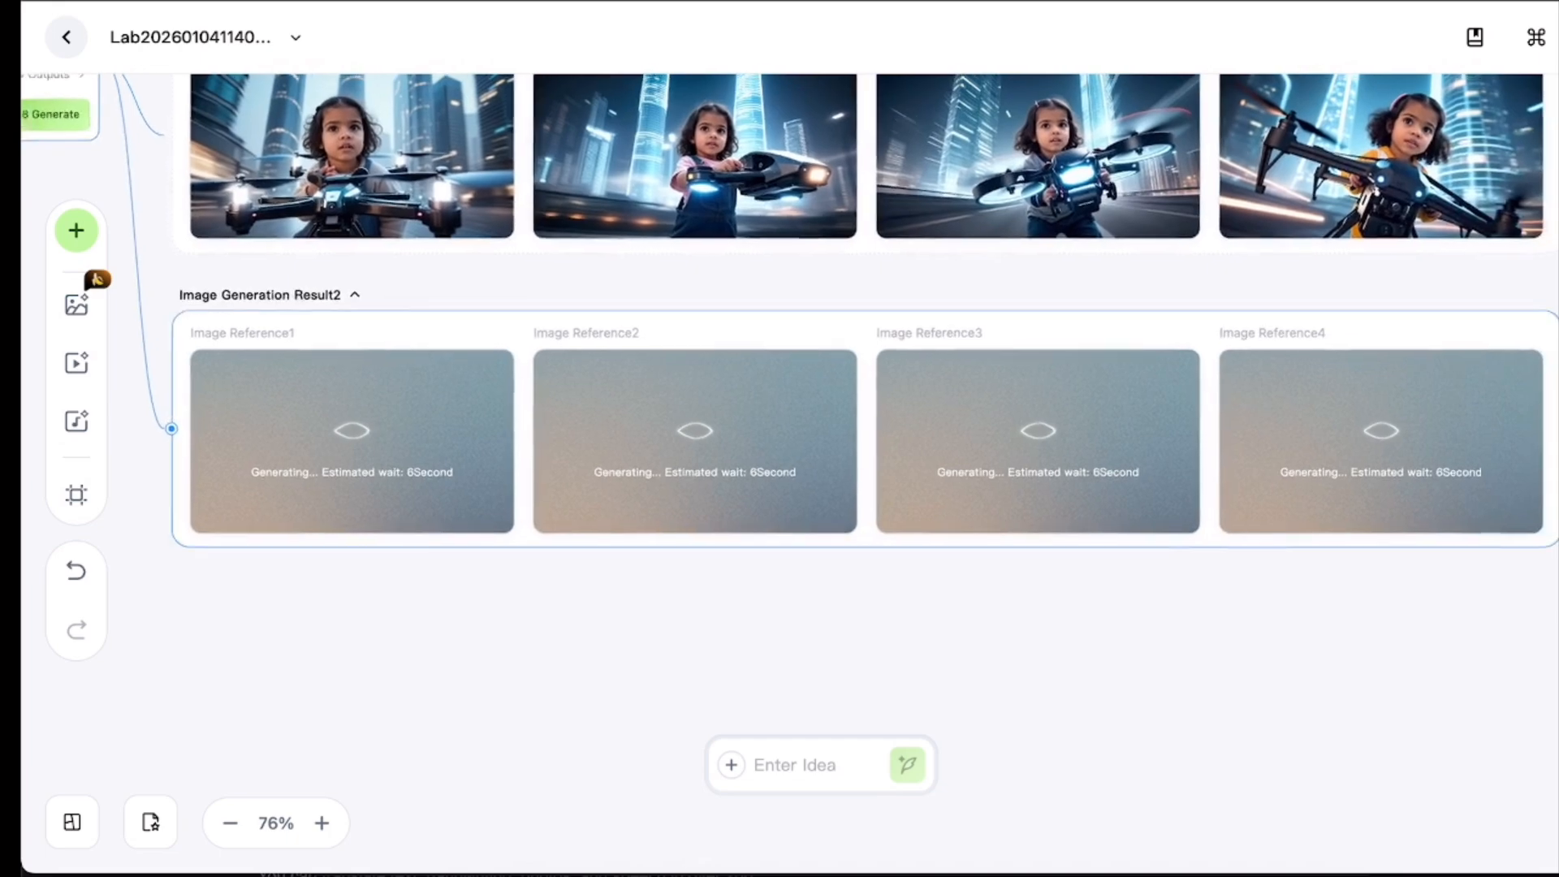
{"action": "scroll", "coordinate": [794, 479], "scroll_direction": "left", "scroll_amount": 3}
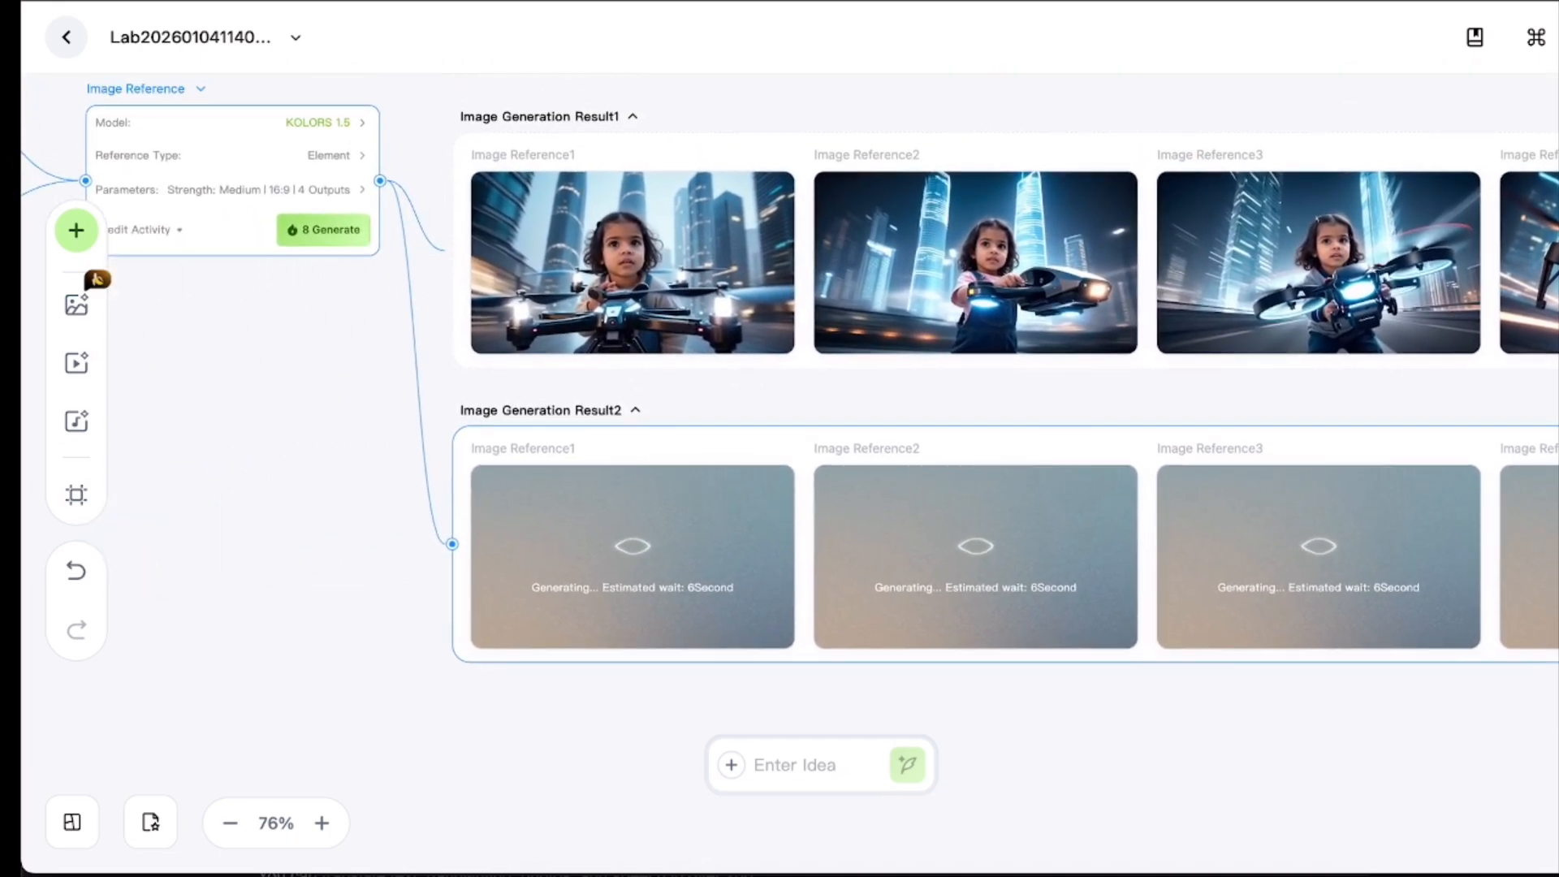
{"action": "scroll", "coordinate": [828, 459], "scroll_direction": "right", "scroll_amount": 3}
{"action": "scroll", "coordinate": [829, 459], "scroll_direction": "down", "scroll_amount": 2}
{"action": "scroll", "coordinate": [829, 459], "scroll_direction": "right", "scroll_amount": 2}
{"action": "scroll", "coordinate": [829, 458], "scroll_direction": "down", "scroll_amount": 1}
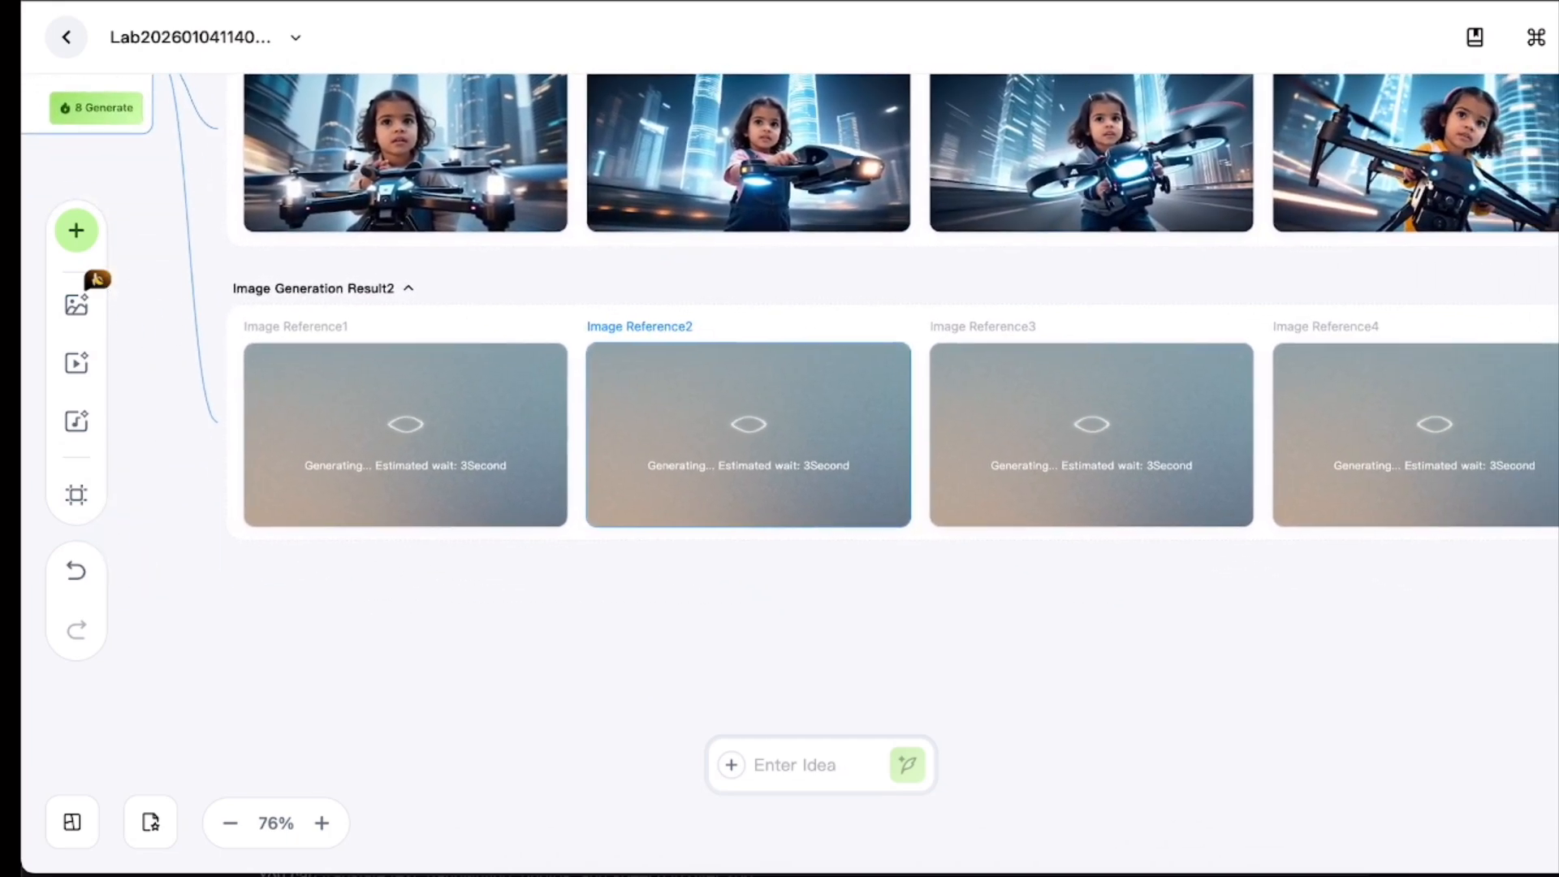
{"action": "scroll", "coordinate": [829, 459], "scroll_direction": "right", "scroll_amount": 2}
{"action": "scroll", "coordinate": [829, 459], "scroll_direction": "down", "scroll_amount": 1}
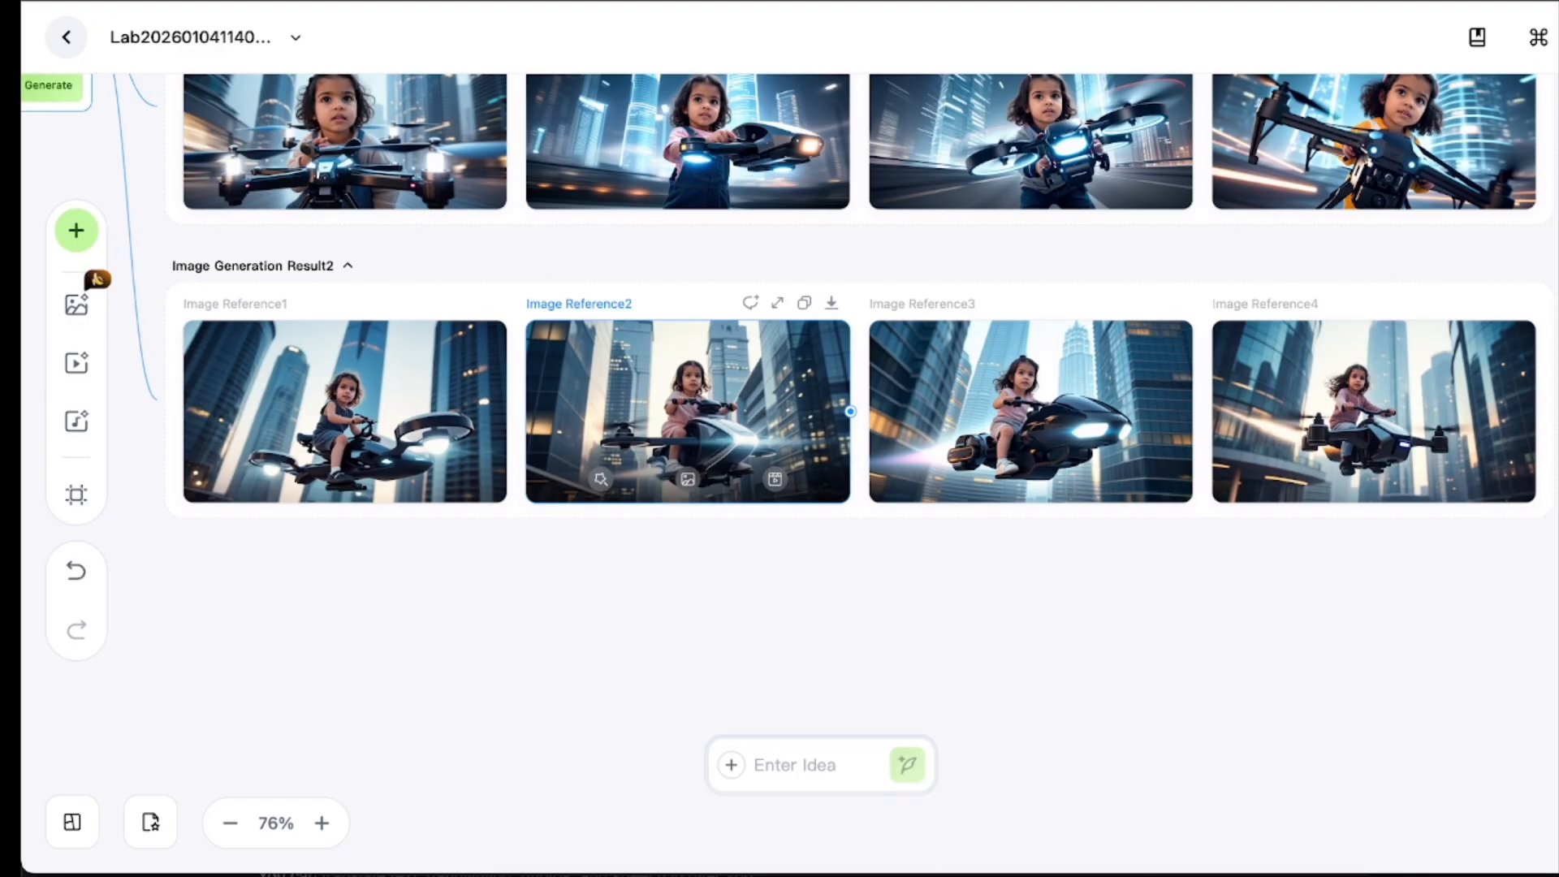
Create an image-to-video node from the second image of the new batch and set its duration to 10s
{"action": "left_click", "coordinate": [775, 479]}
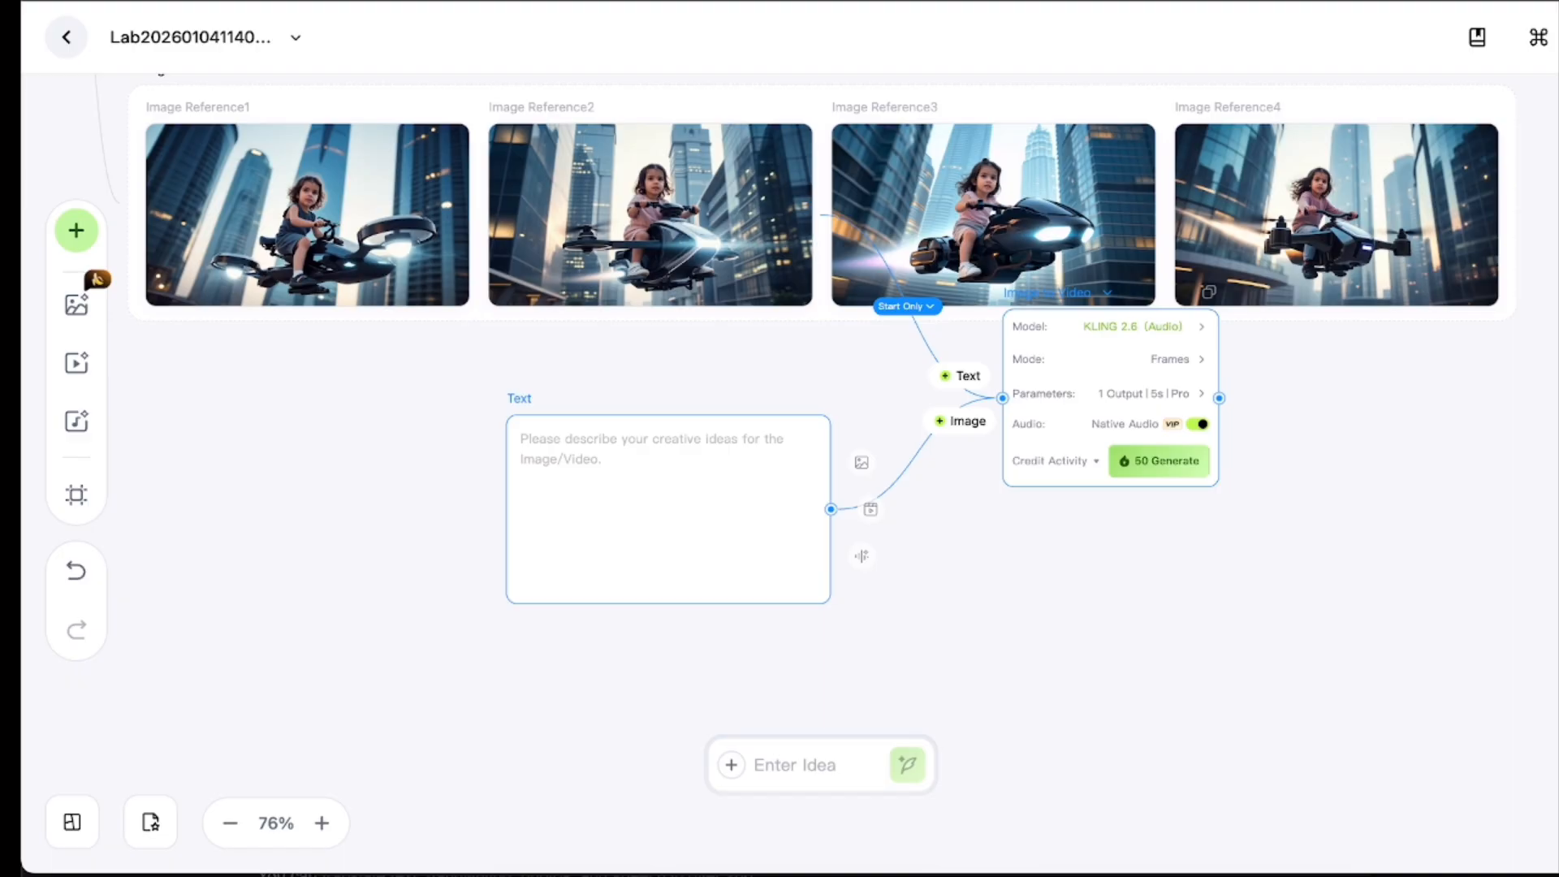
{"action": "left_click", "coordinate": [1152, 393]}
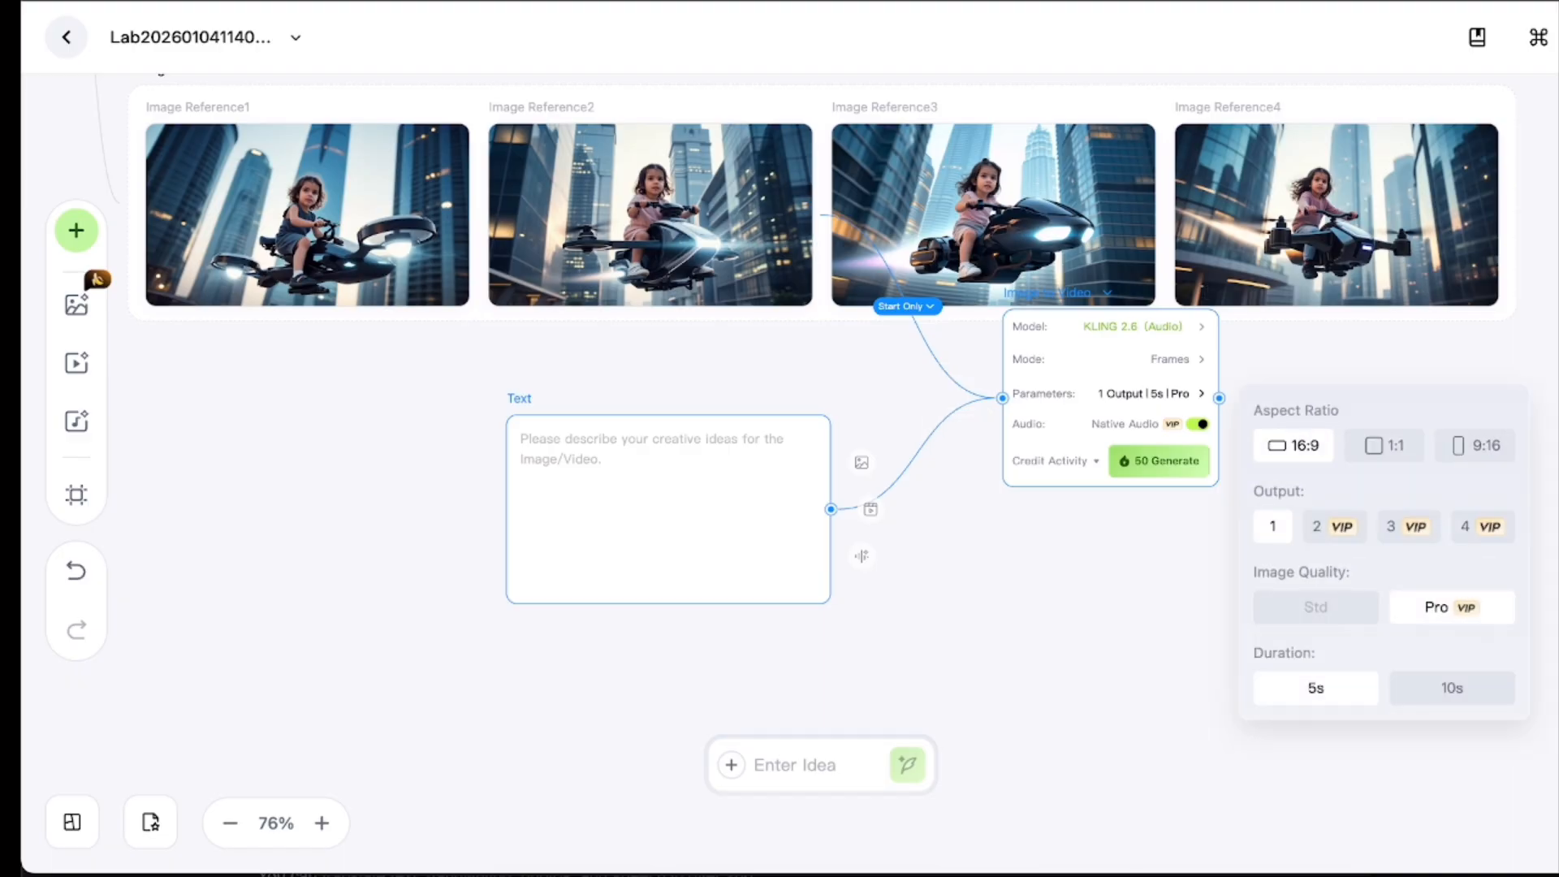
{"action": "left_click", "coordinate": [1451, 688]}
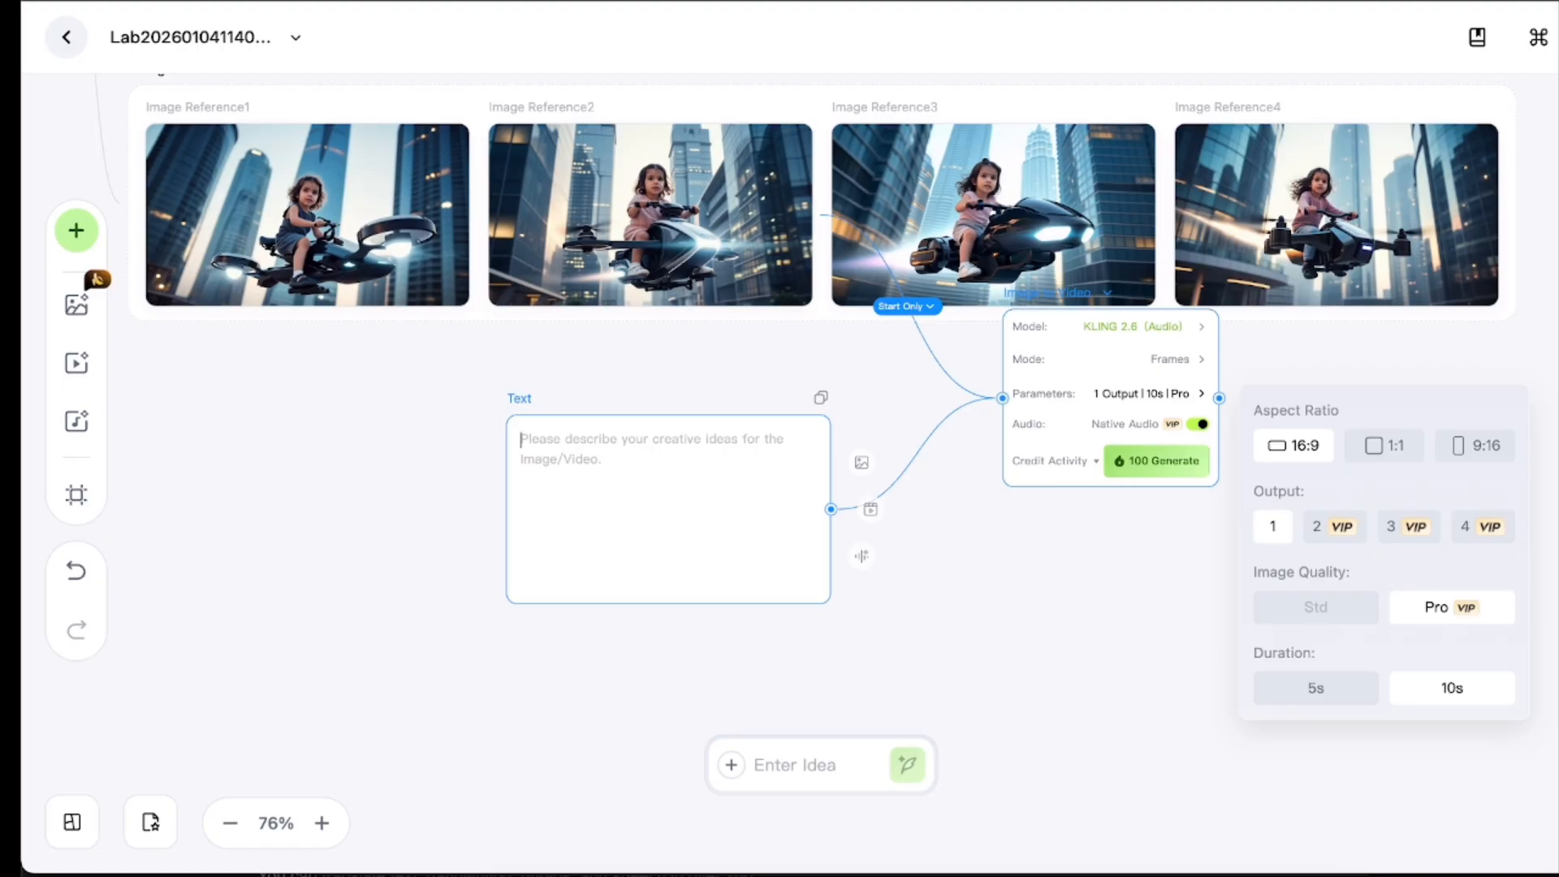
Enter the video prompt "Make this drone flying and drifting through those building. Her hair moves acording to the wind flow. Make the video realistic."
{"action": "type", "text": "Make this d"}
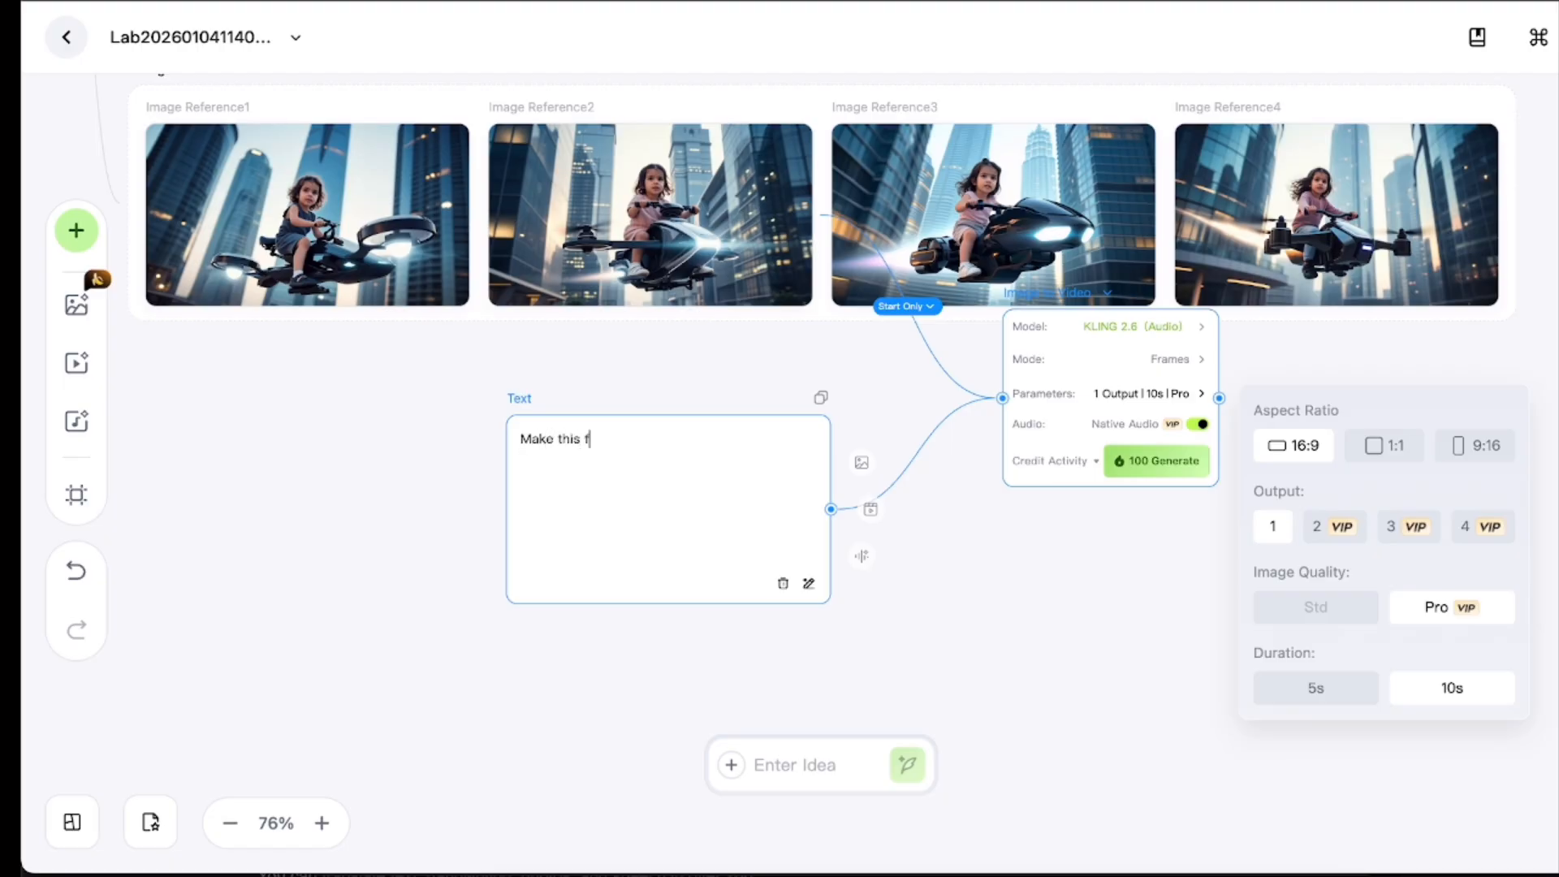
{"action": "type", "text": "rone flying and drifting throu"}
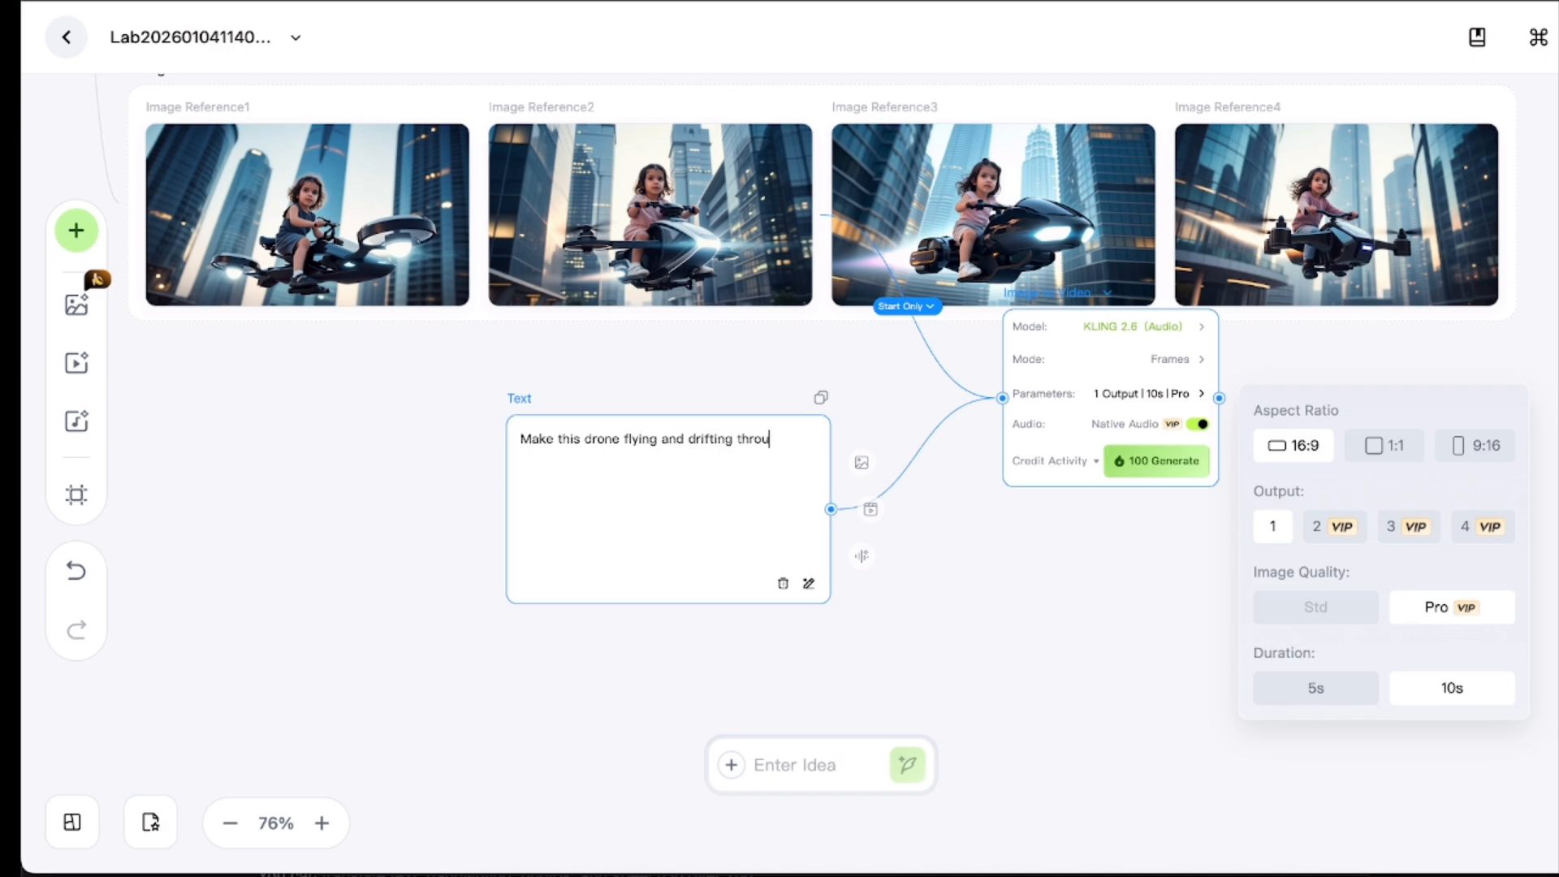
{"action": "type", "text": "gh those building. Her"}
{"action": "type", "text": "hair"}
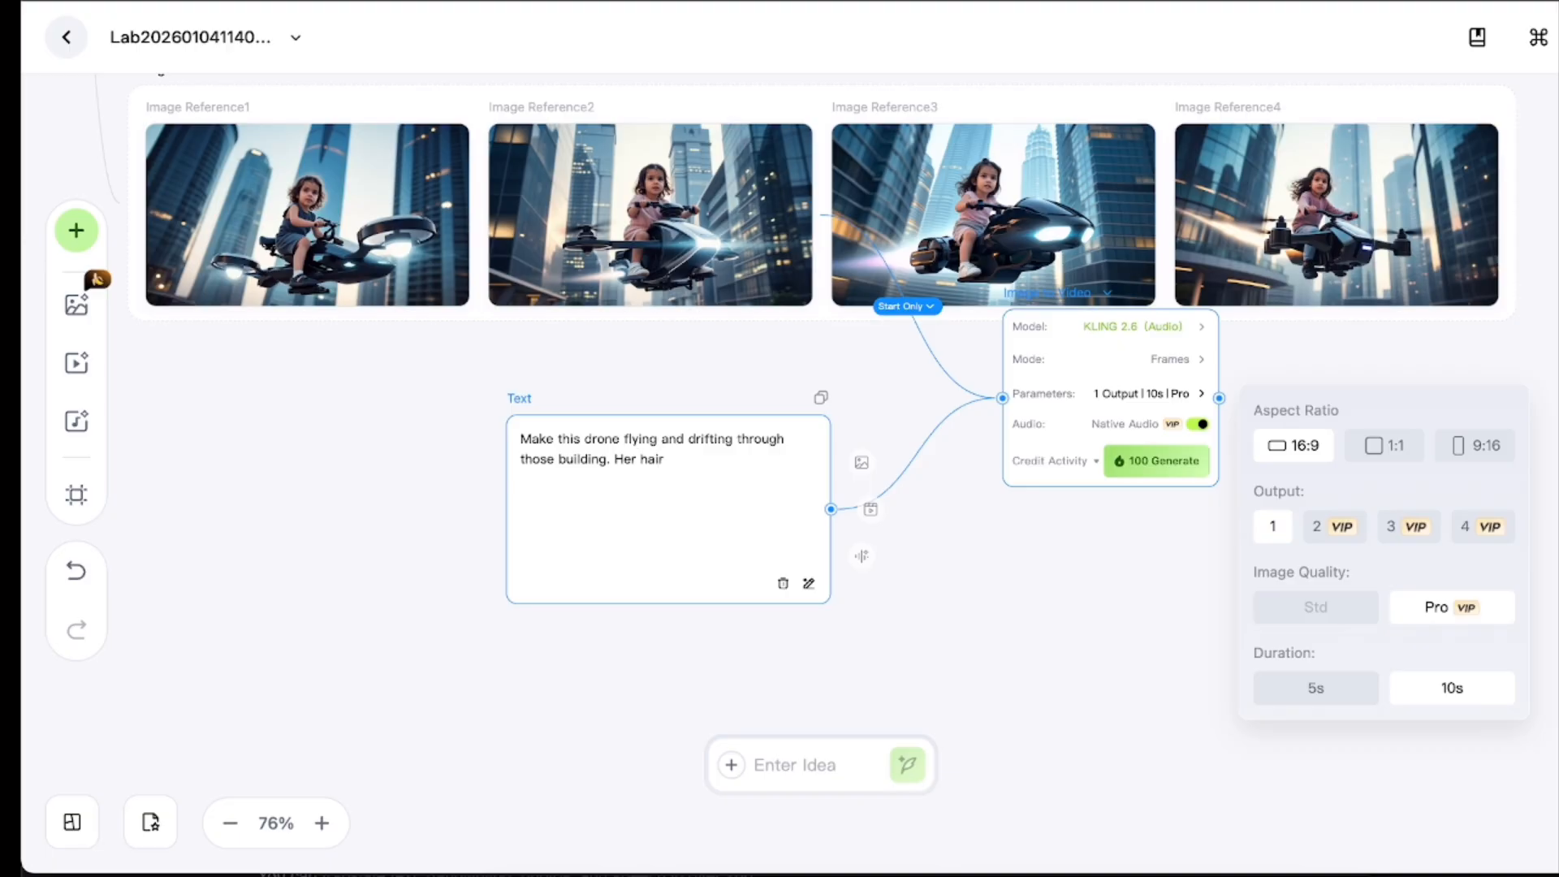
{"action": "type", "text": " moves acording to the "}
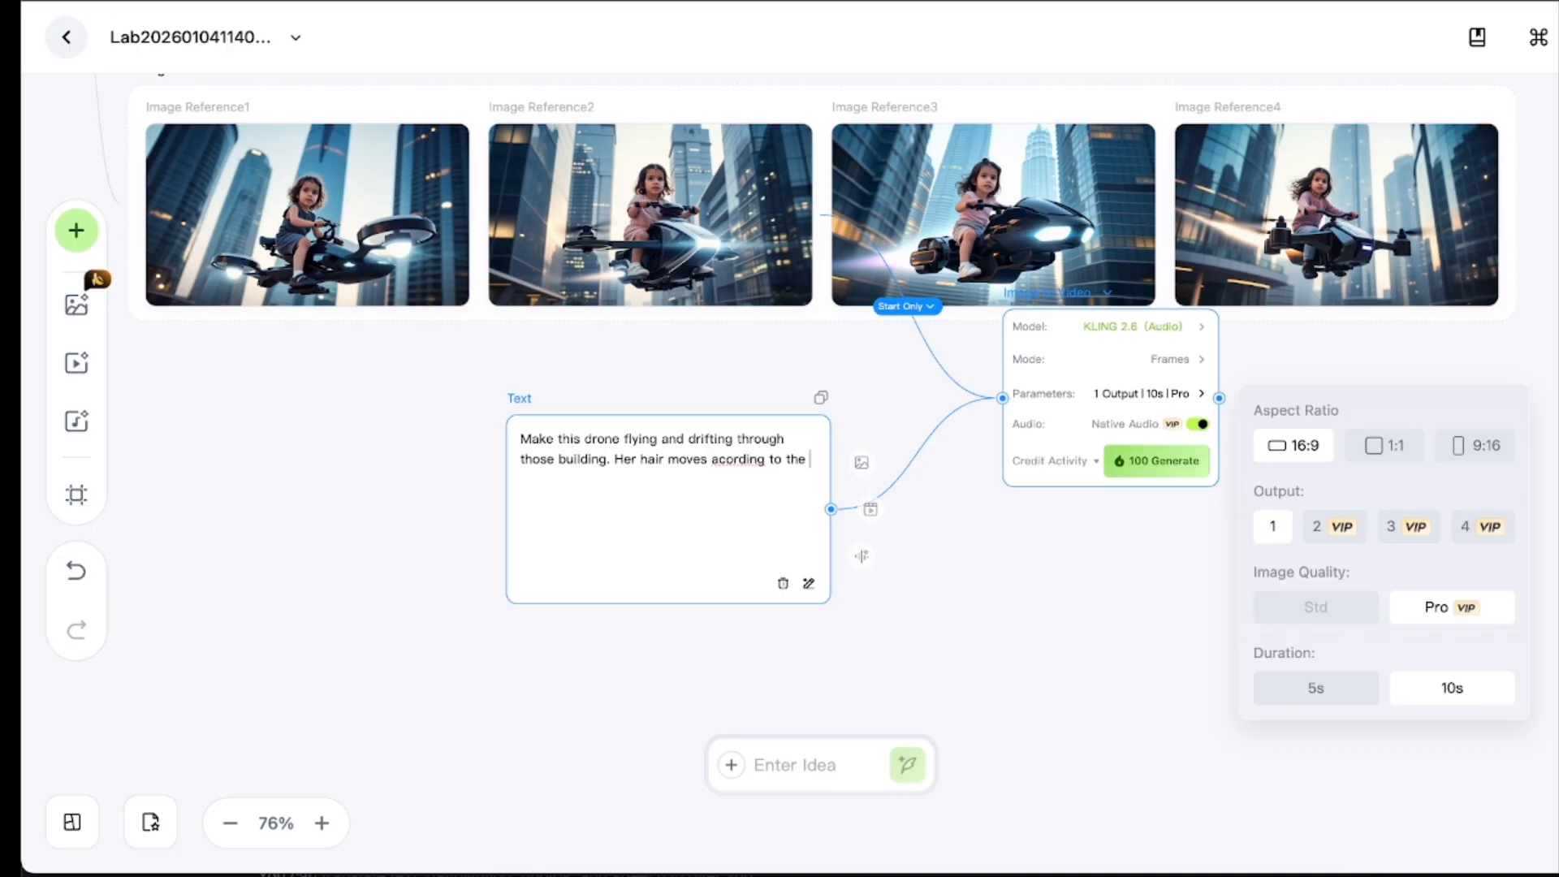
{"action": "type", "text": "wind flow. Make the video re"}
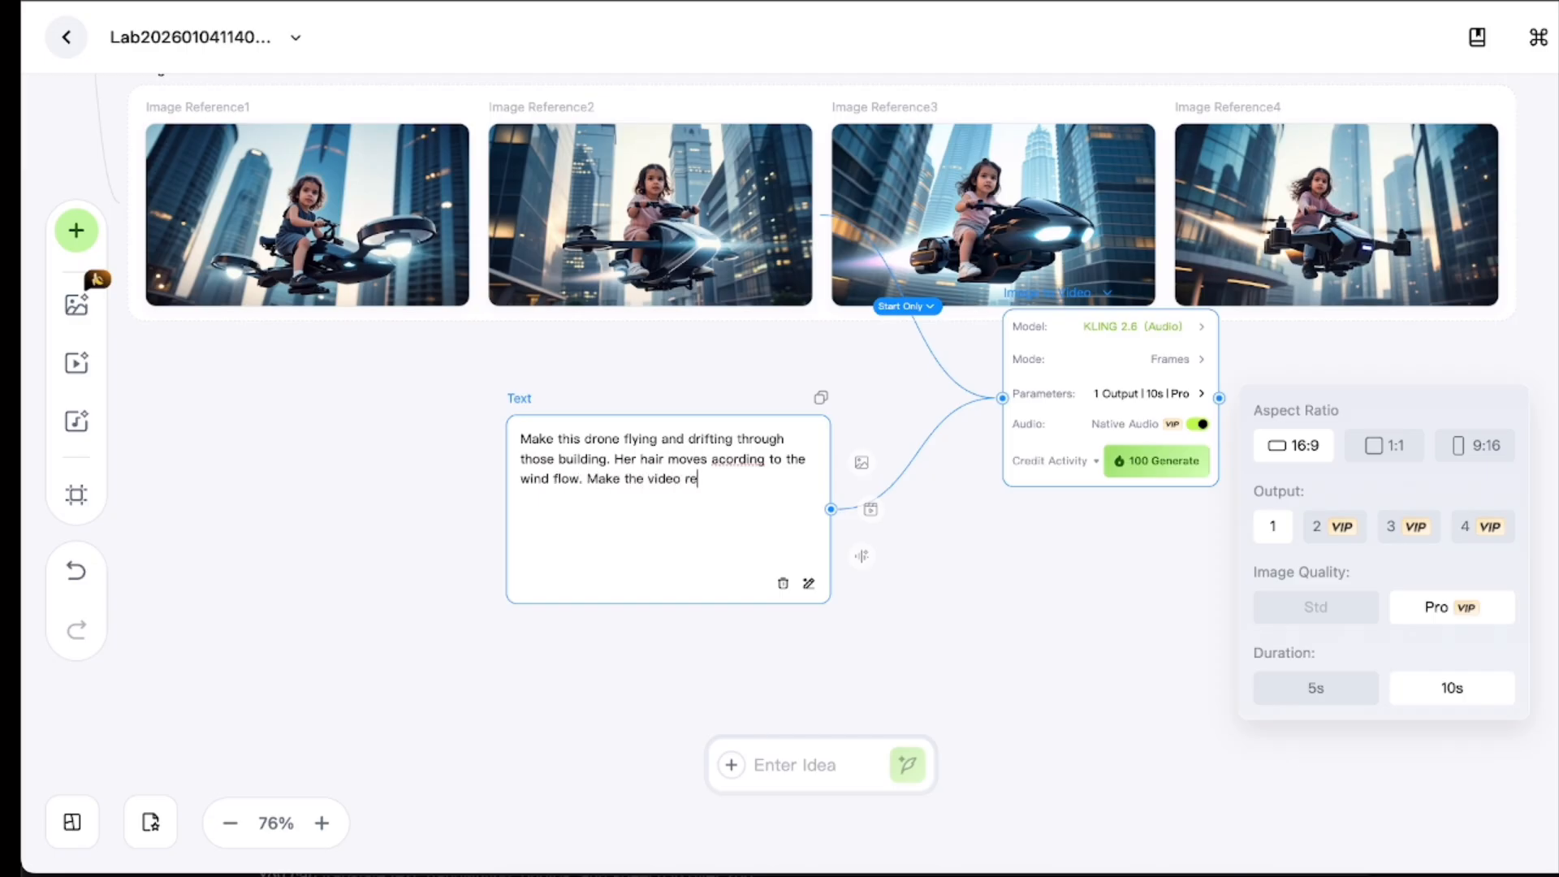
{"action": "type", "text": "alistic."}
Correct the misspelled "acording" to "according" in the video prompt and generate the video from the Image to Video node
{"action": "right_click", "coordinate": [744, 460]}
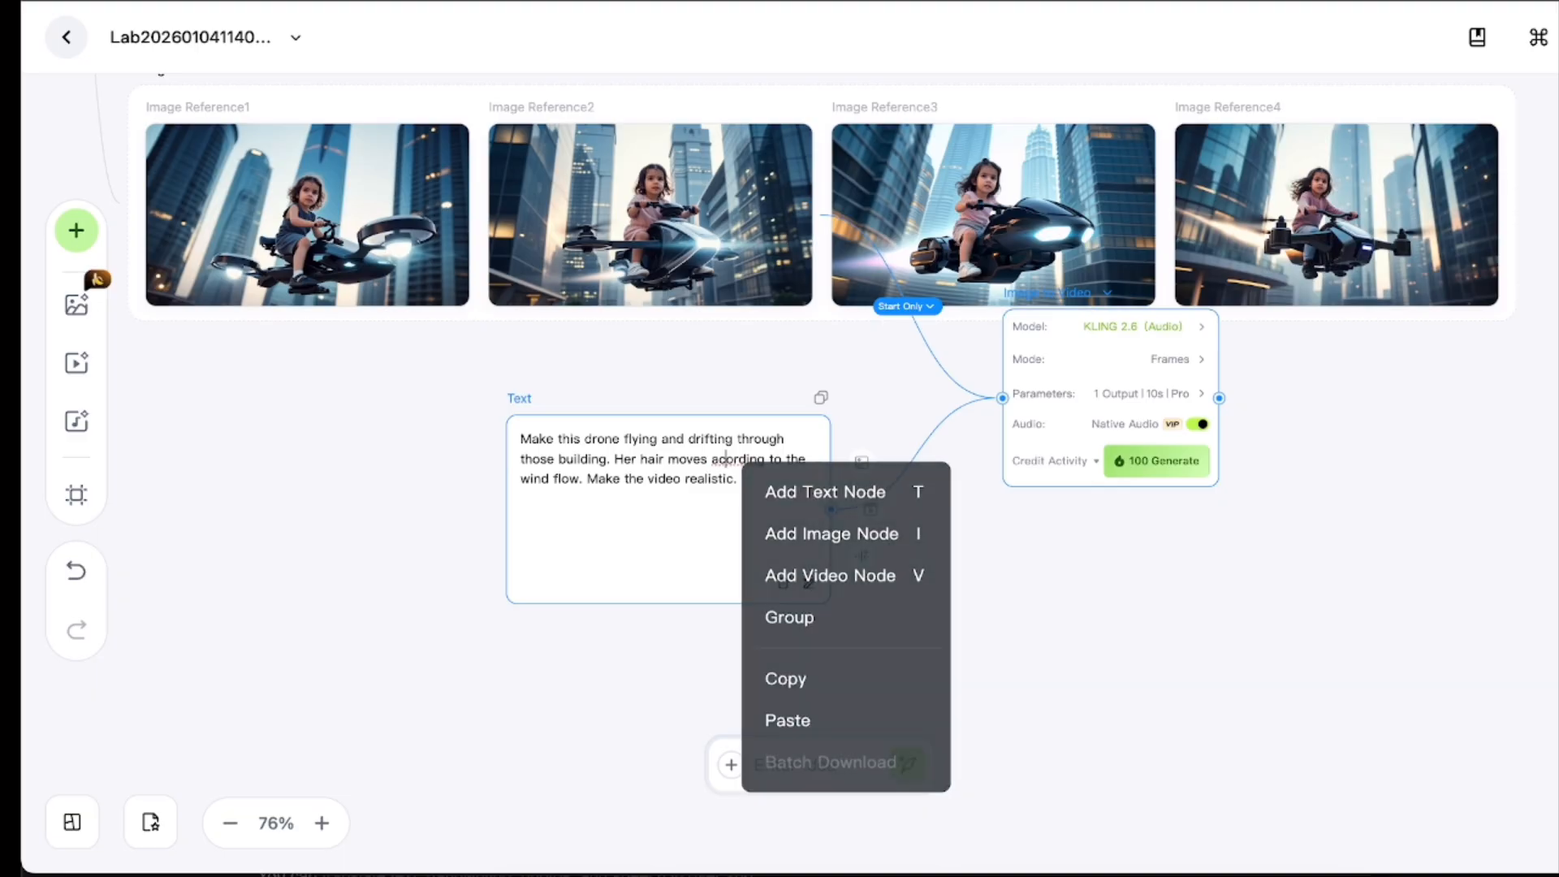
{"action": "key", "text": "Escape"}
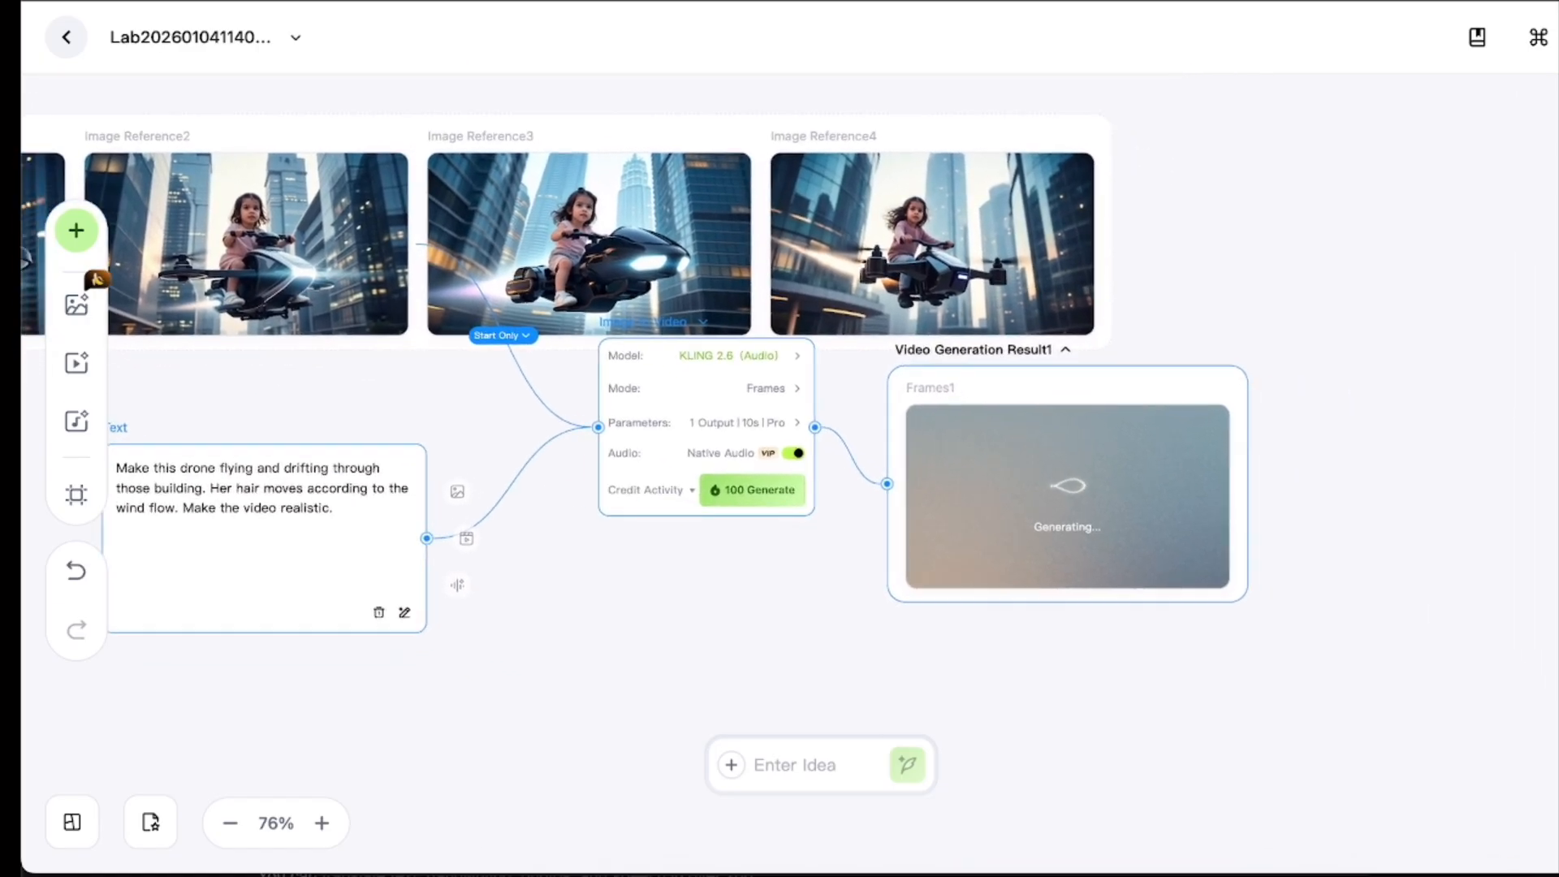
Follow the progress of the video generation and review the source images, prompt and settings connected to it
{"action": "key", "text": "ctrl+plus"}
{"action": "key", "text": "ctrl+plus"}
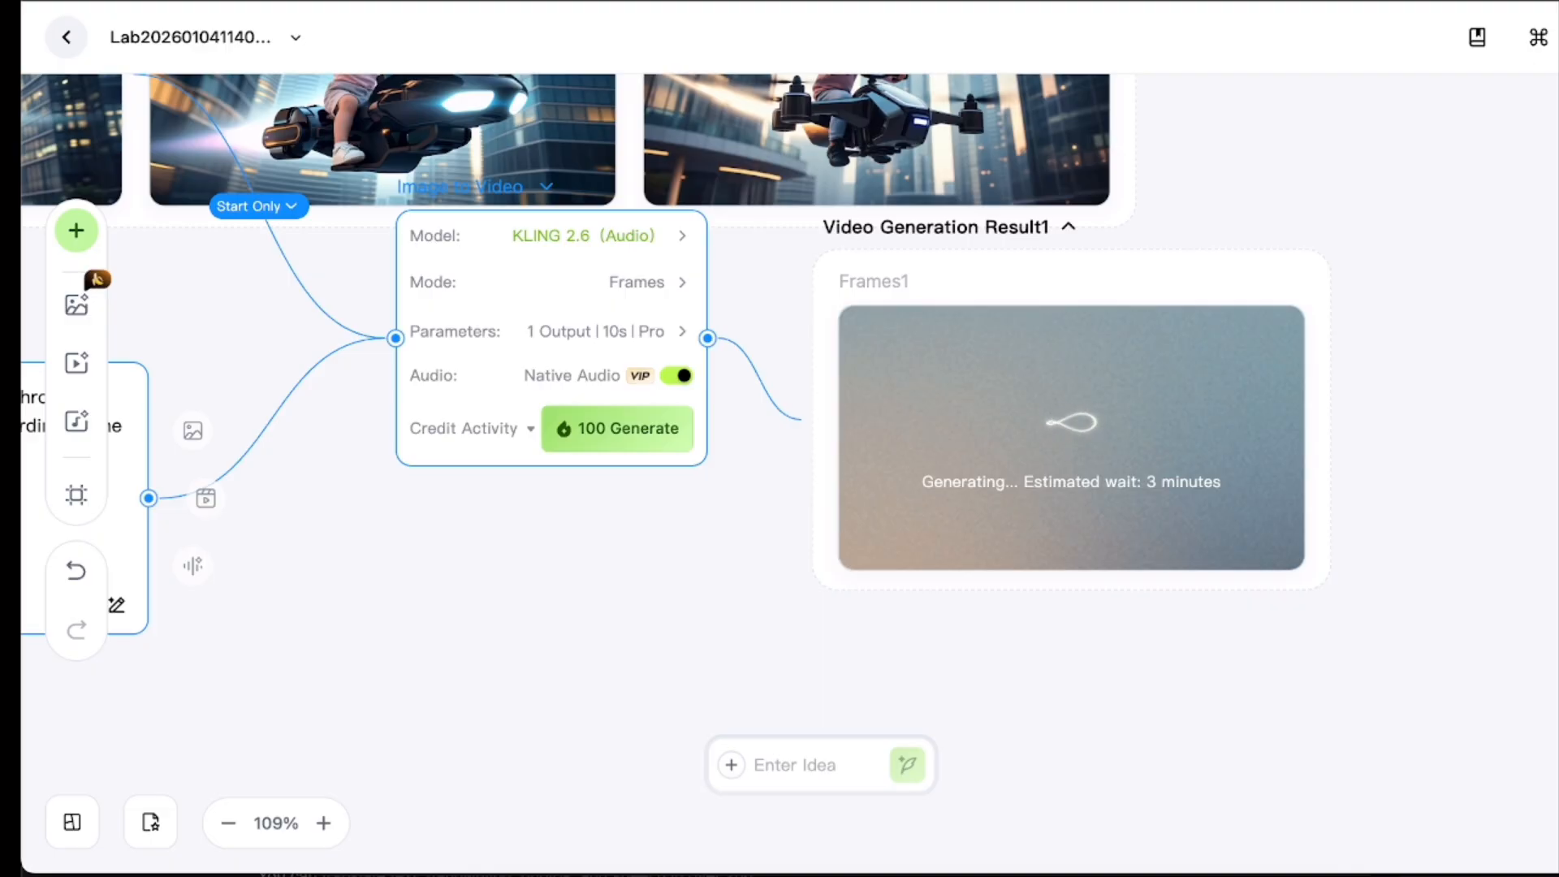
{"action": "scroll", "coordinate": [779, 406], "scroll_direction": "up", "scroll_amount": 3}
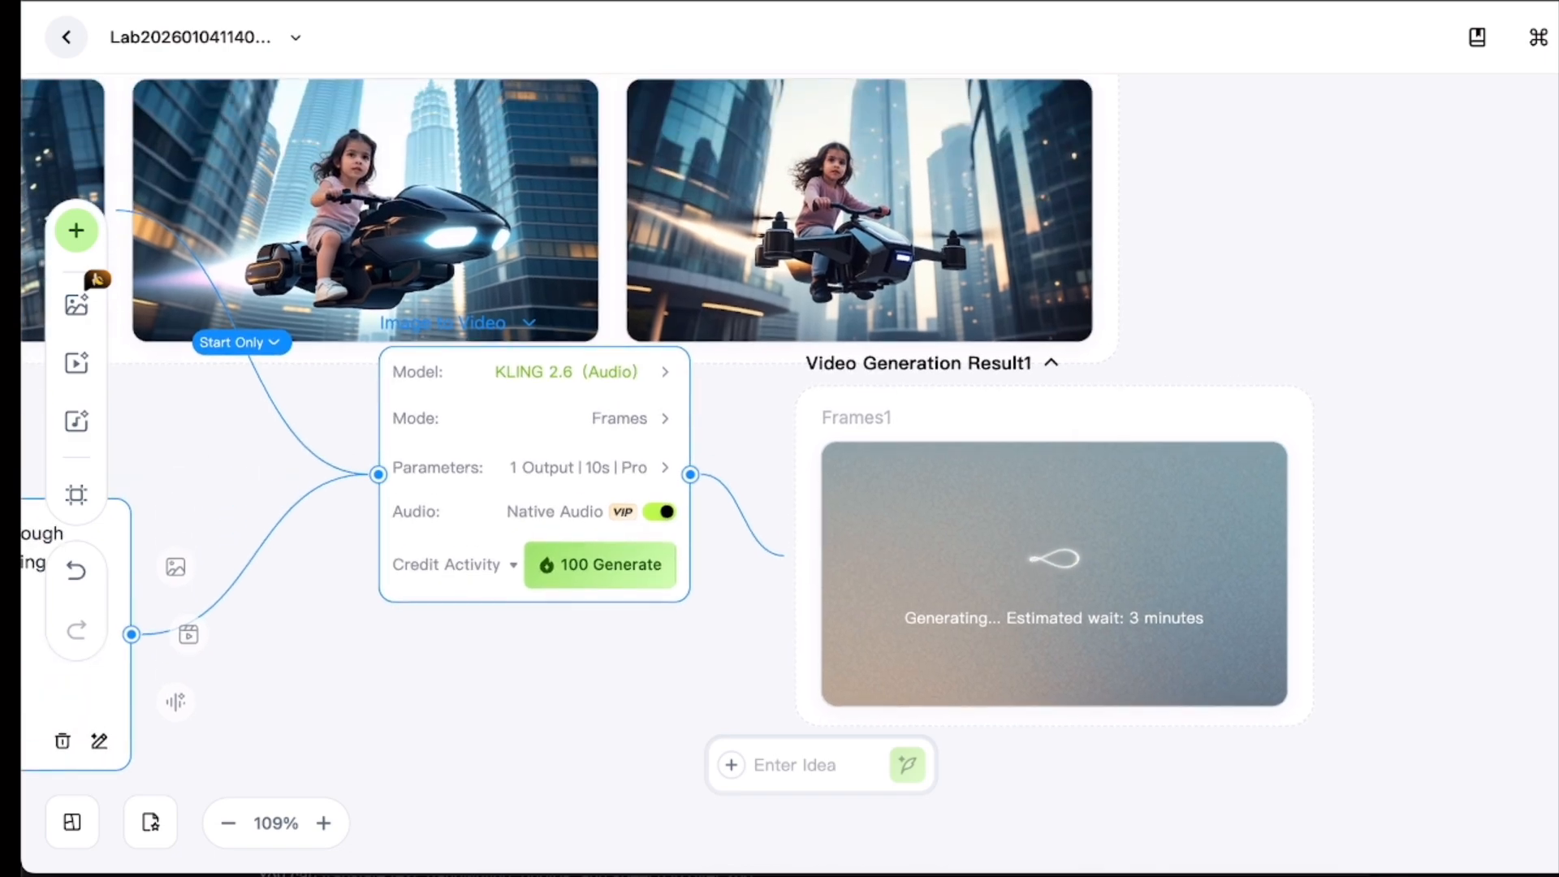
{"action": "scroll", "coordinate": [674, 431], "scroll_direction": "left", "scroll_amount": 2}
{"action": "scroll", "coordinate": [674, 430], "scroll_direction": "up", "scroll_amount": 1}
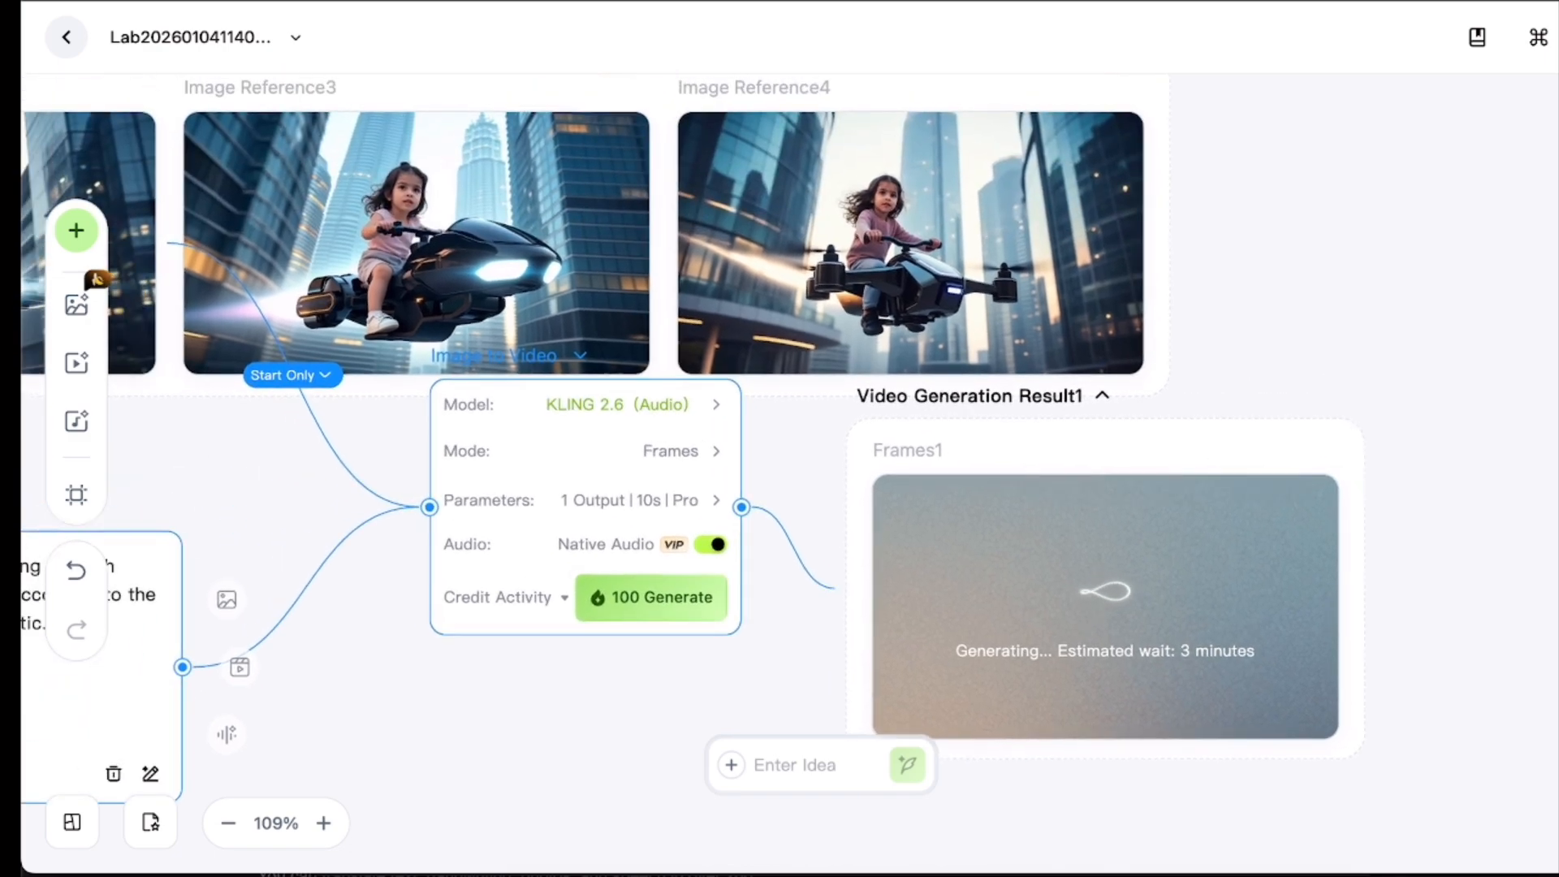
{"action": "scroll", "coordinate": [779, 455], "scroll_direction": "left", "scroll_amount": 10}
{"action": "scroll", "coordinate": [779, 455], "scroll_direction": "up", "scroll_amount": 2}
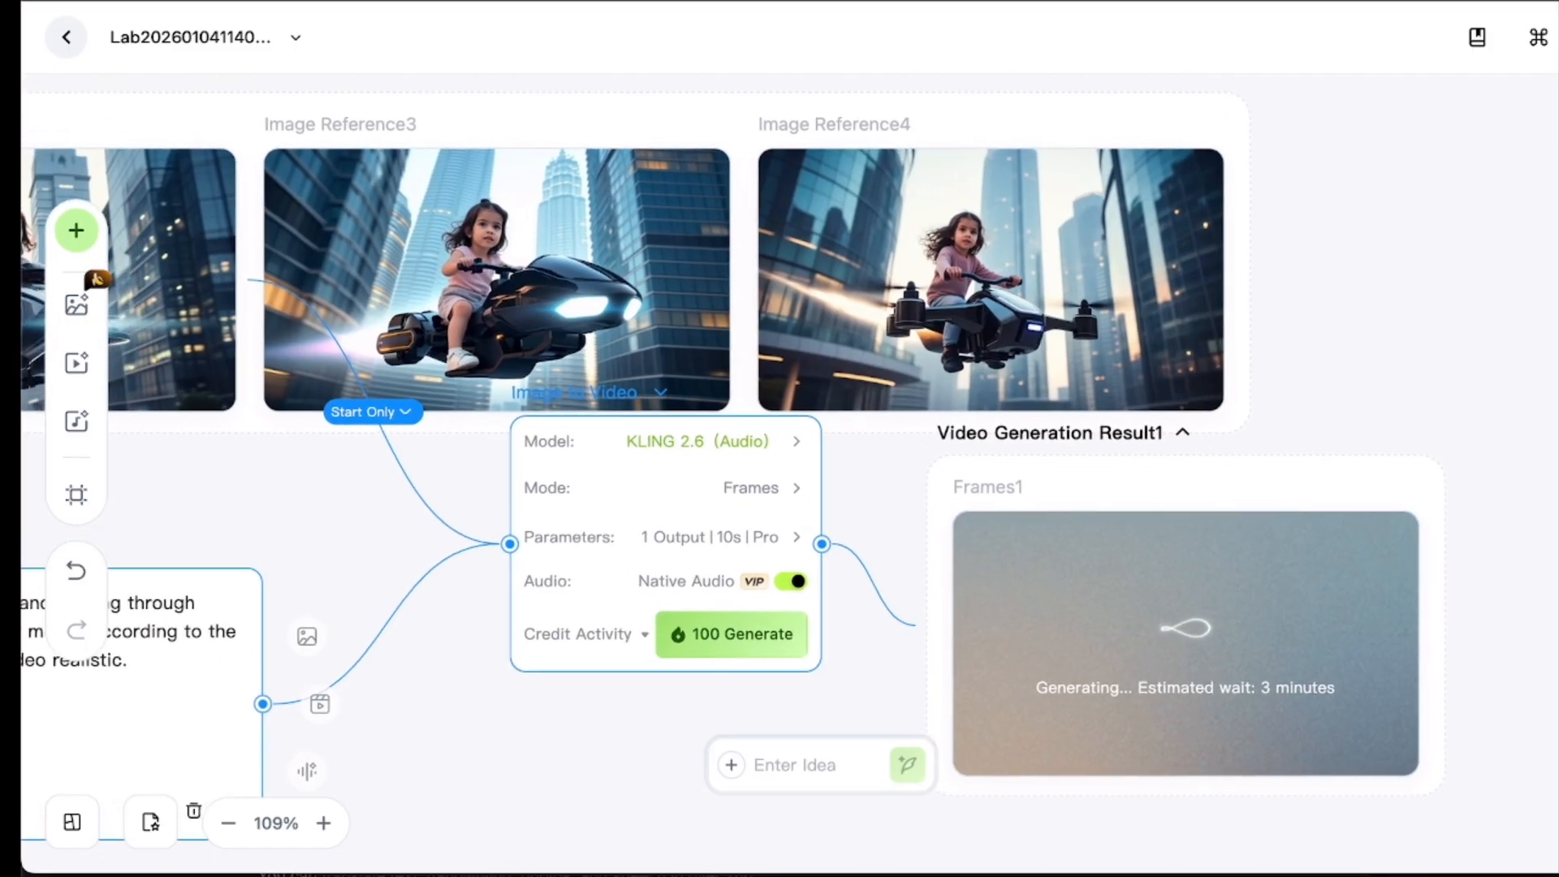
{"action": "scroll", "coordinate": [779, 455], "scroll_direction": "left", "scroll_amount": 8}
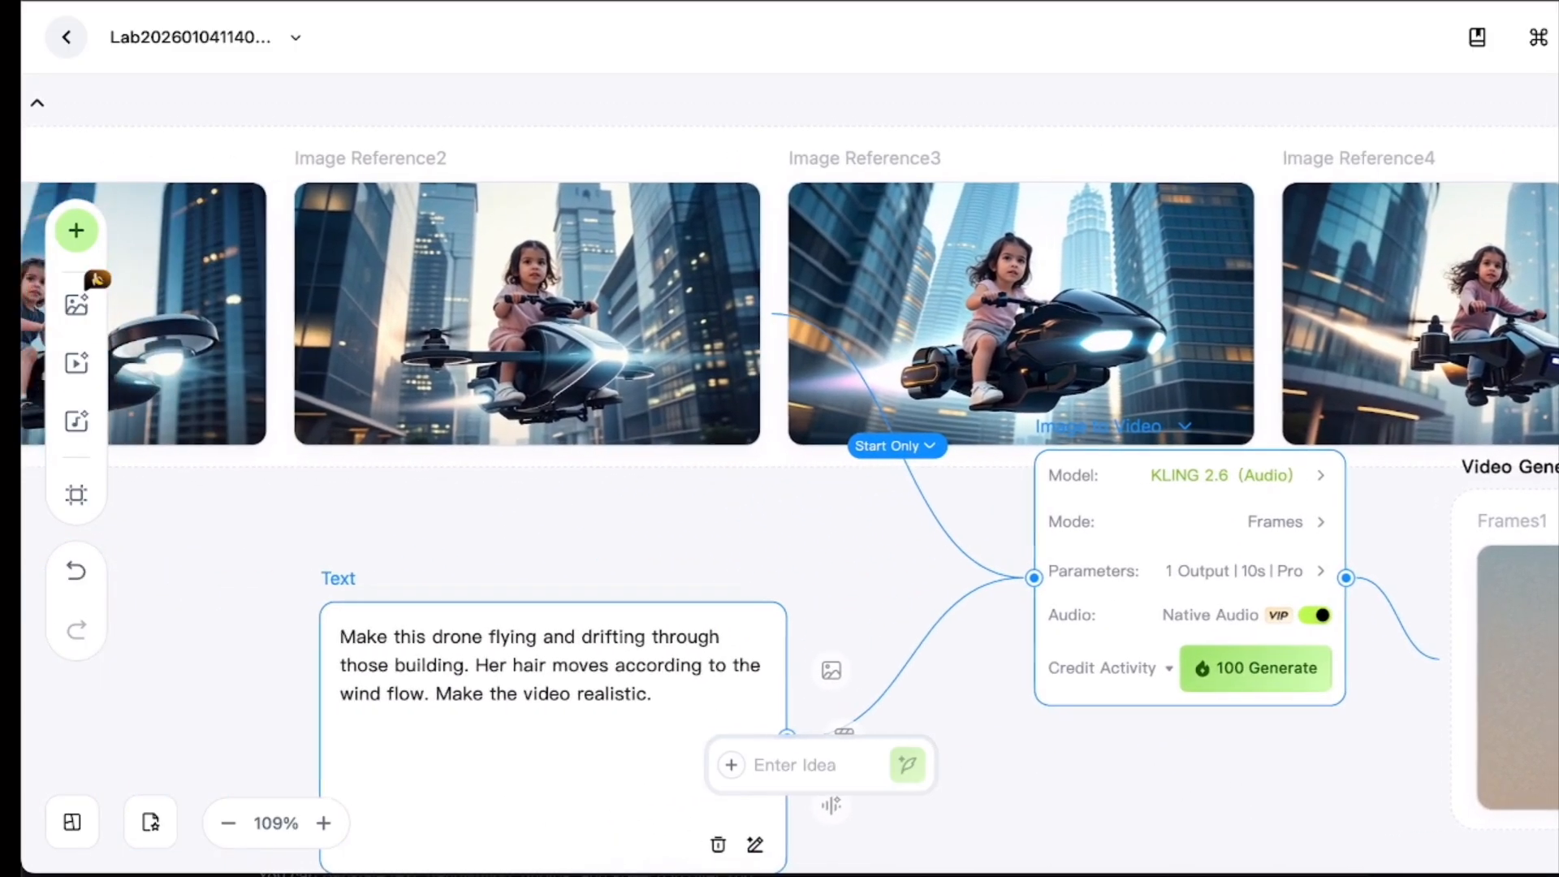
{"action": "scroll", "coordinate": [780, 454], "scroll_direction": "up", "scroll_amount": 1}
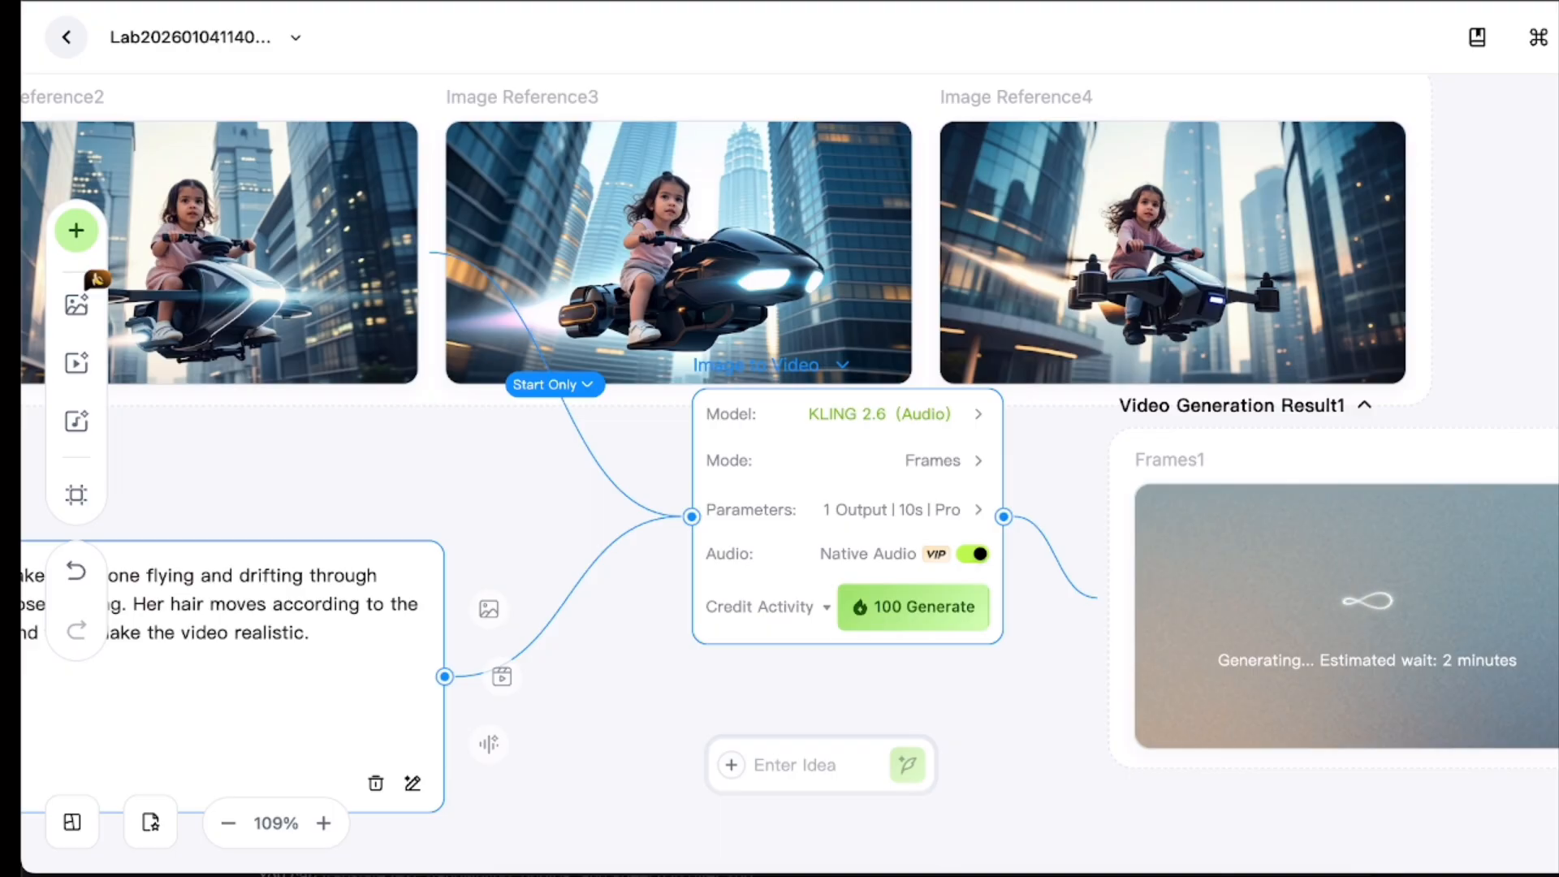
{"action": "scroll", "coordinate": [788, 444], "scroll_direction": "right", "scroll_amount": 6}
{"action": "scroll", "coordinate": [788, 443], "scroll_direction": "down", "scroll_amount": 2}
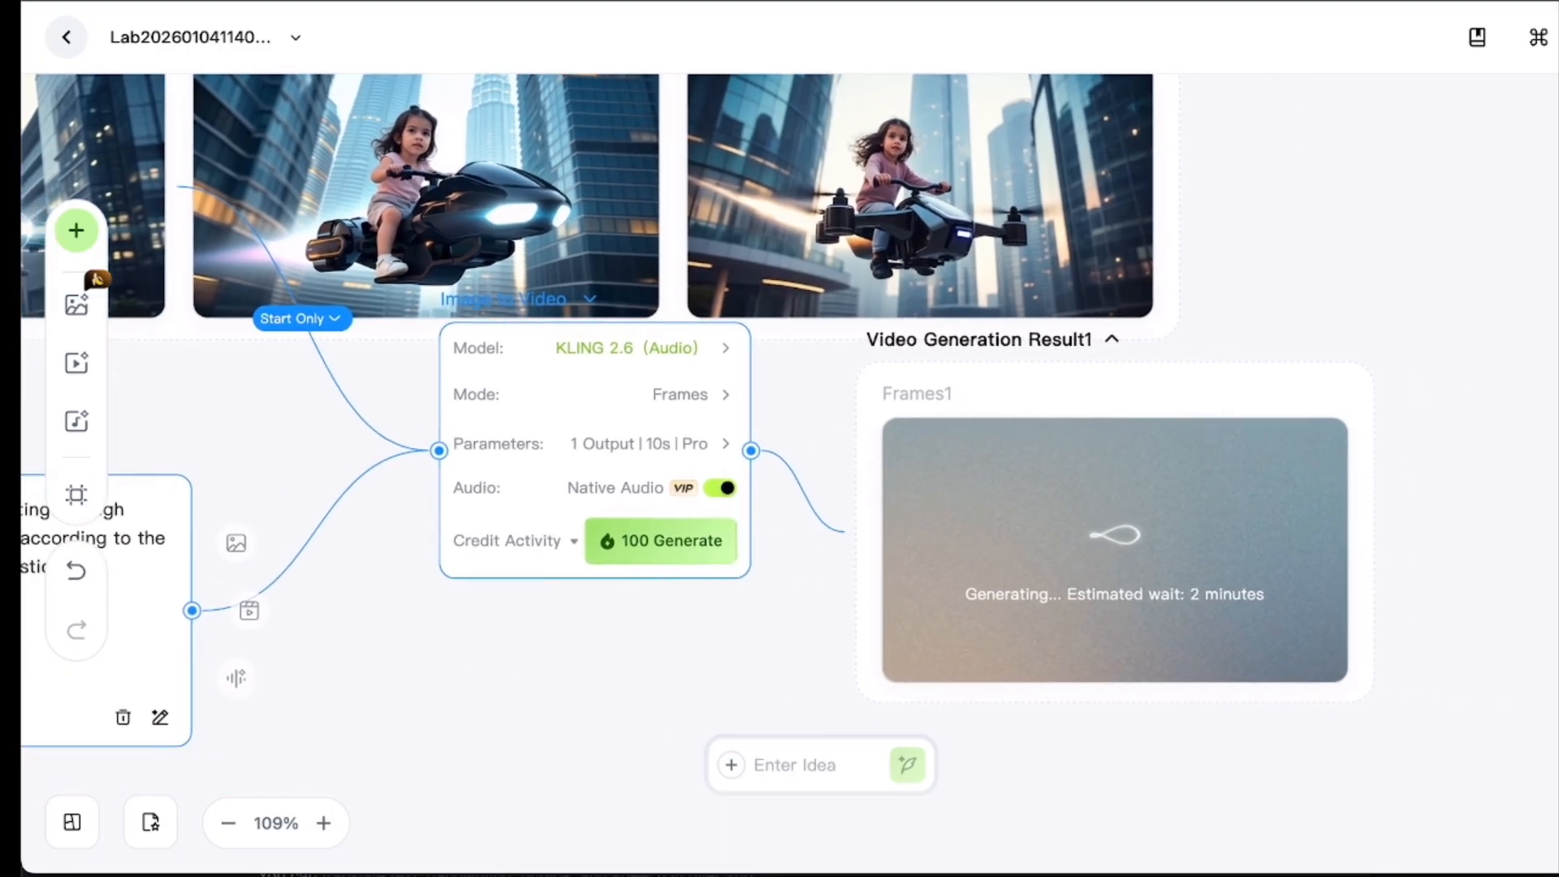
{"action": "scroll", "coordinate": [788, 444], "scroll_direction": "down", "scroll_amount": 2}
{"action": "scroll", "coordinate": [788, 443], "scroll_direction": "right", "scroll_amount": 2}
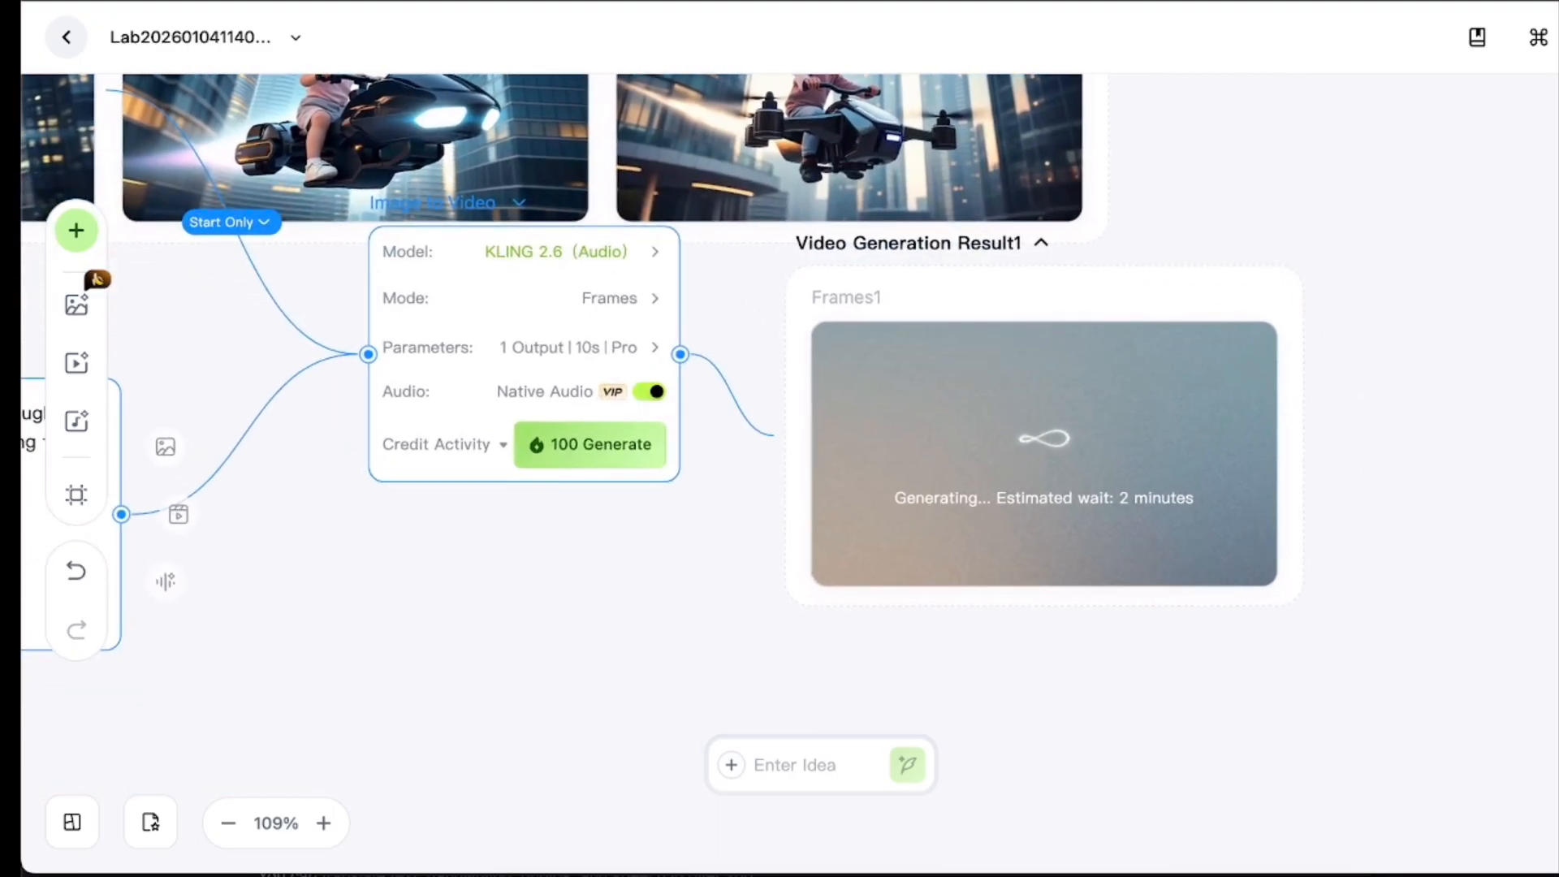